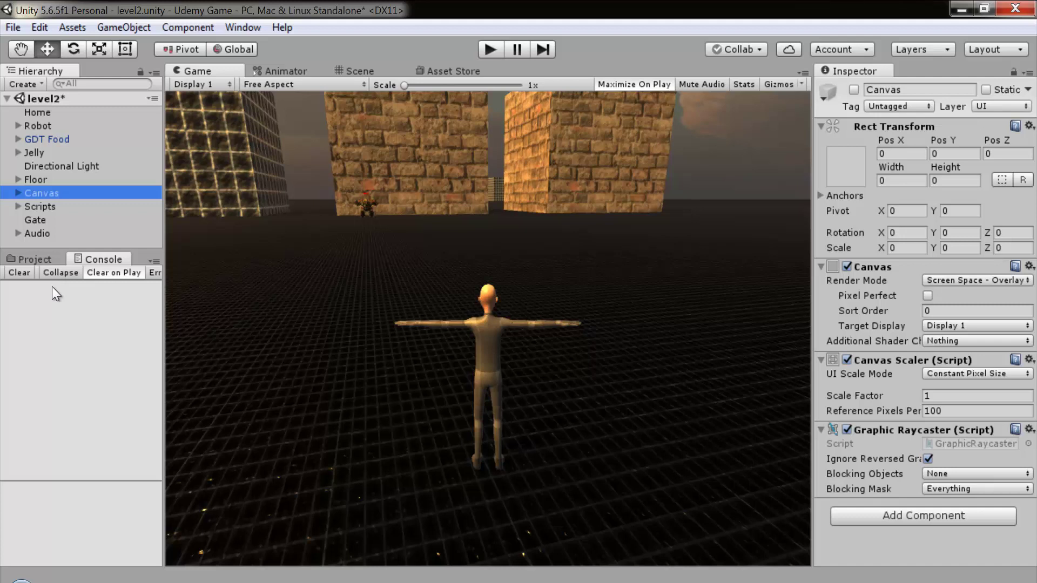
Re-enable the Canvas so the score and You Lose texts appear, and expand it in the Hierarchy.
click(853, 90)
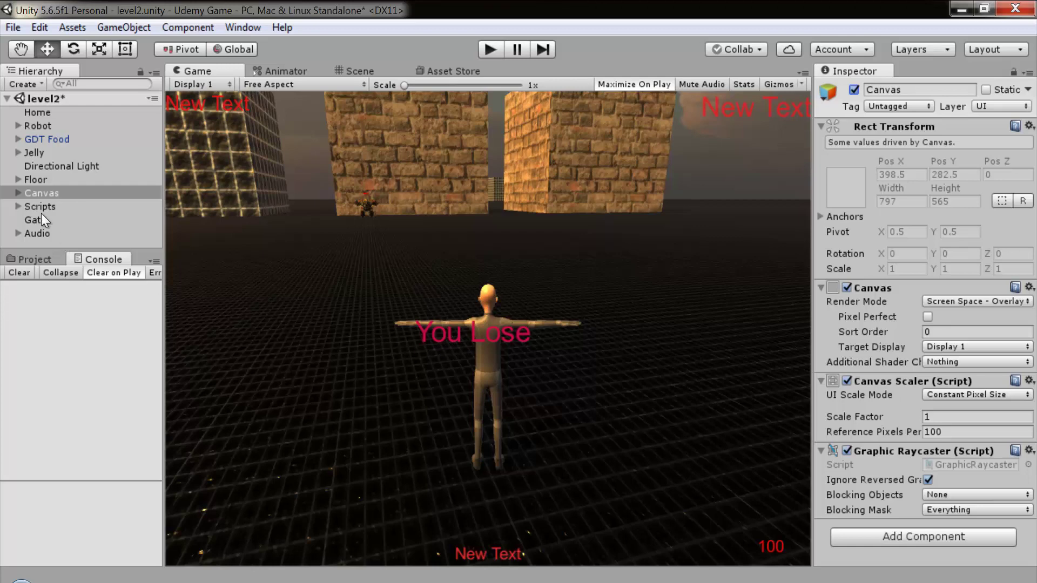
click(18, 193)
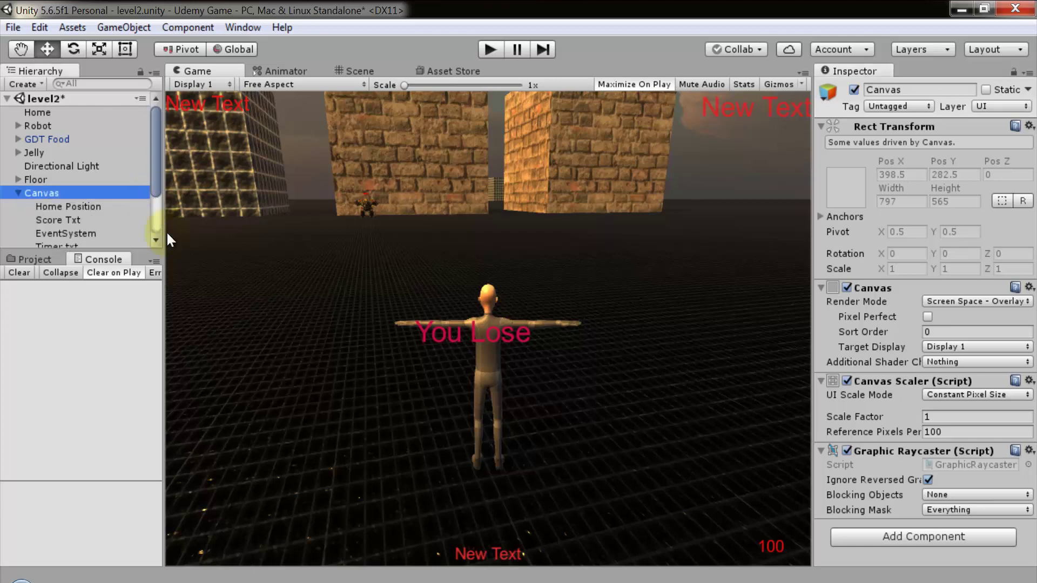
Frame the Canvas in a flat 2D Scene view and select the You Lose text object.
click(359, 71)
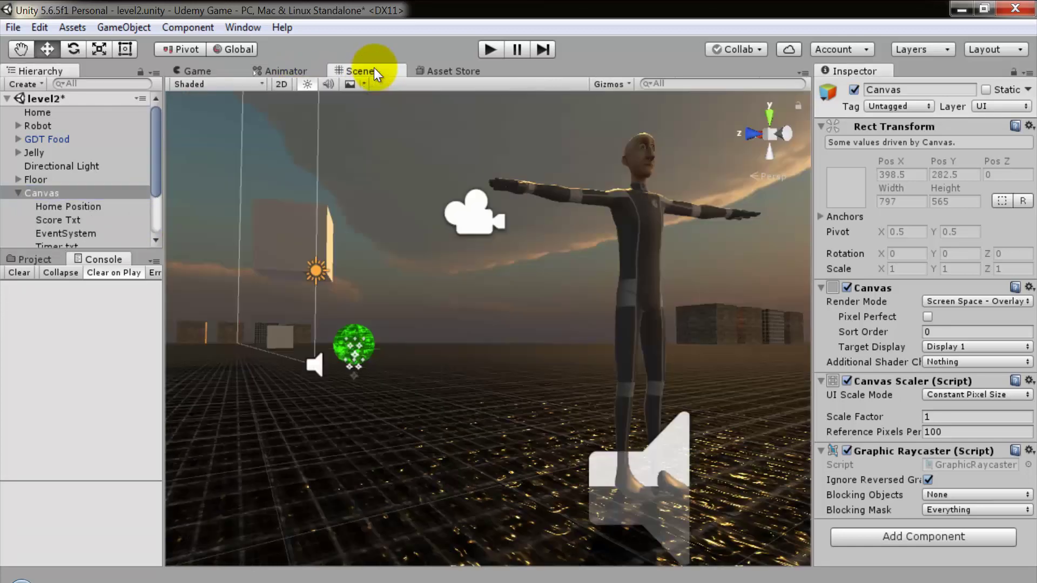
double_click(56, 190)
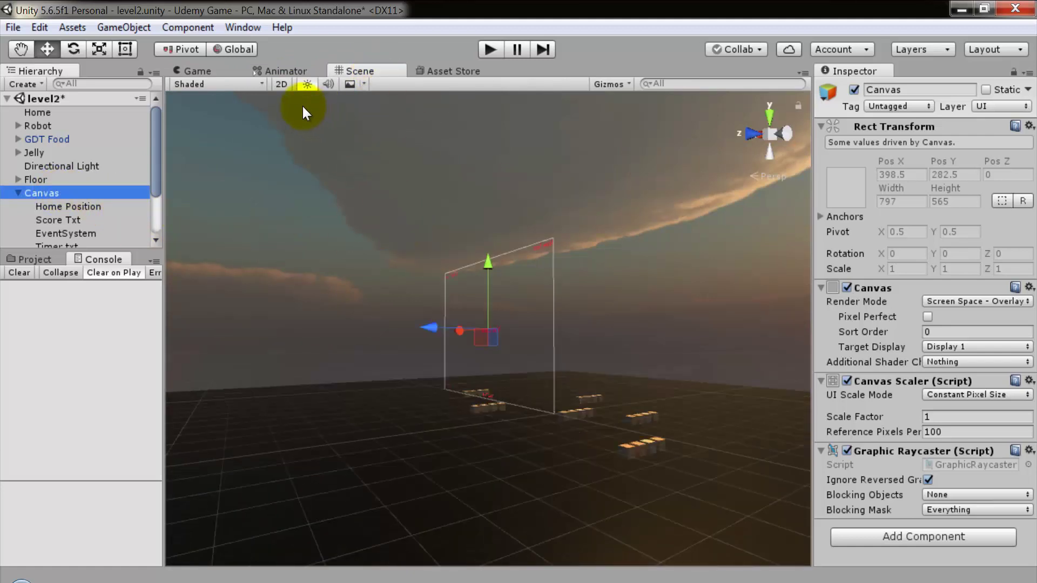
click(281, 84)
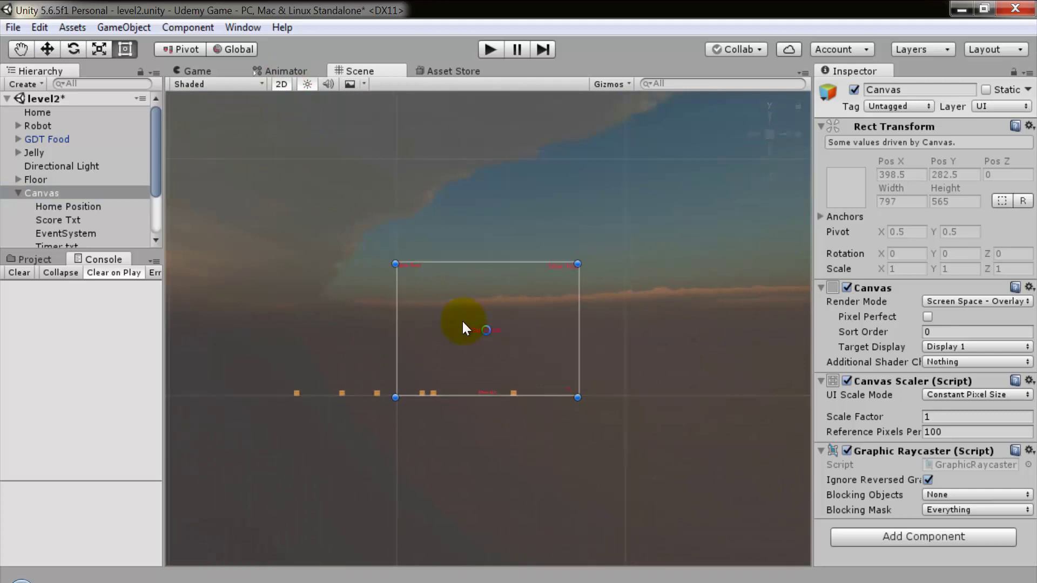
click(61, 193)
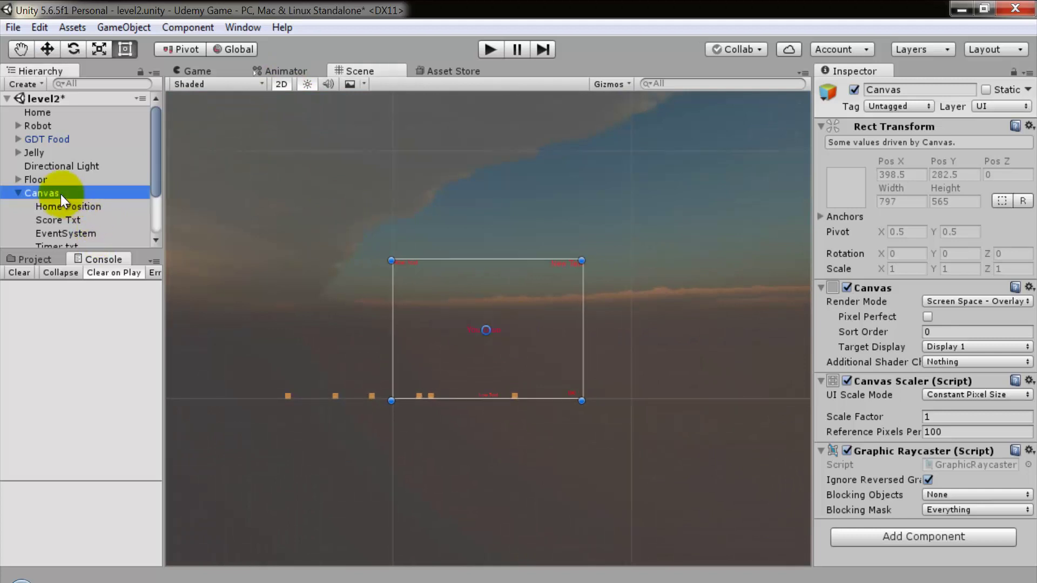
click(513, 331)
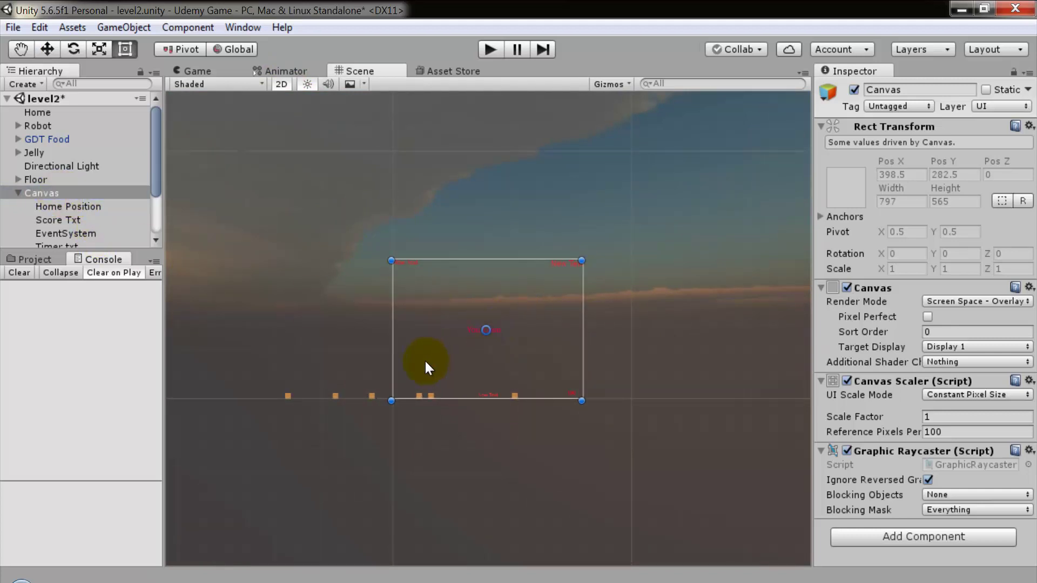
click(476, 331)
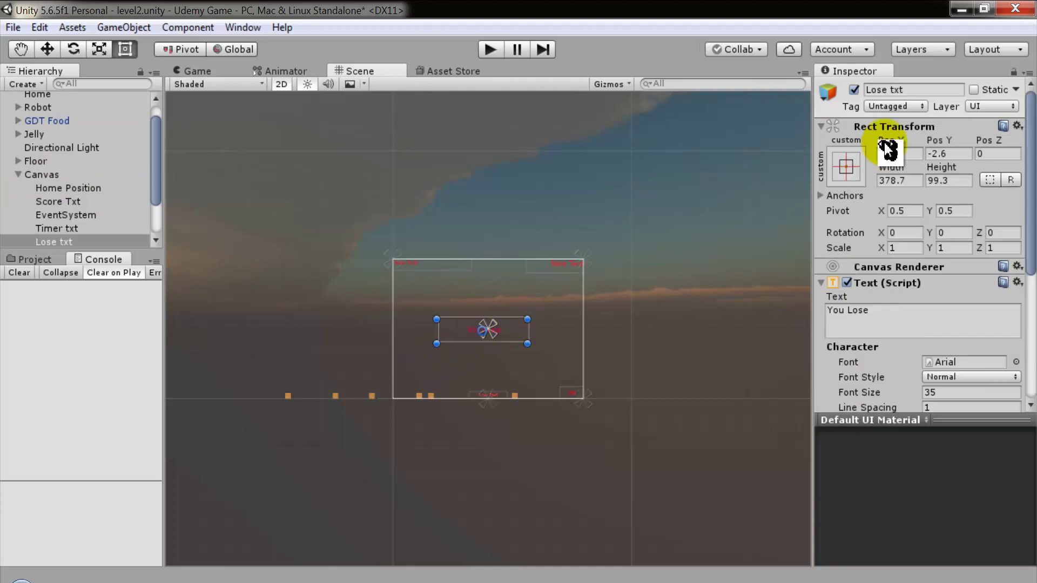
Disable Lose txt, test in Play mode, then frame the EventSystem, Timer txt and whole Canvas.
click(856, 92)
click(486, 46)
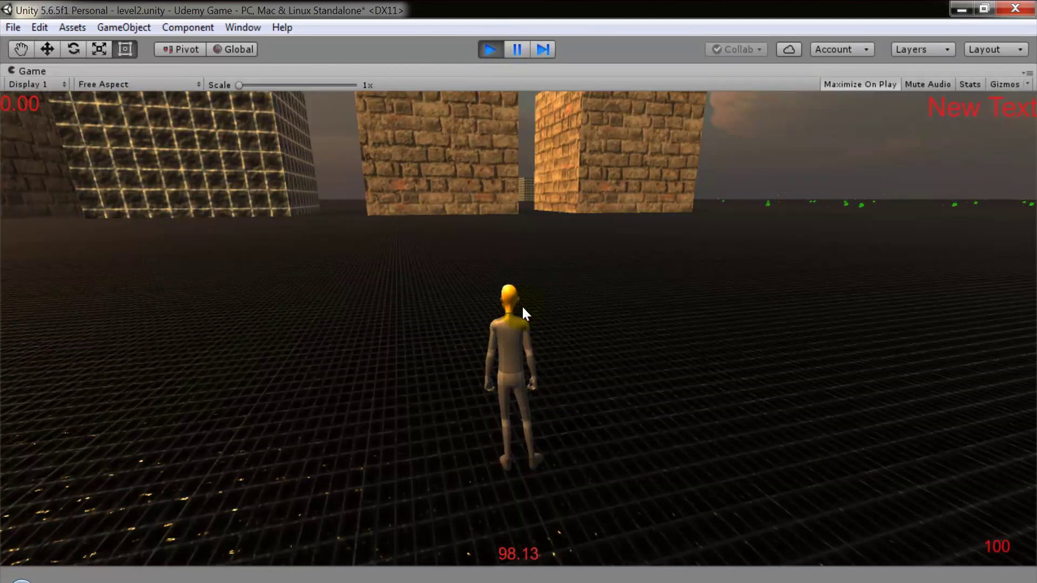
key(ctrl+p)
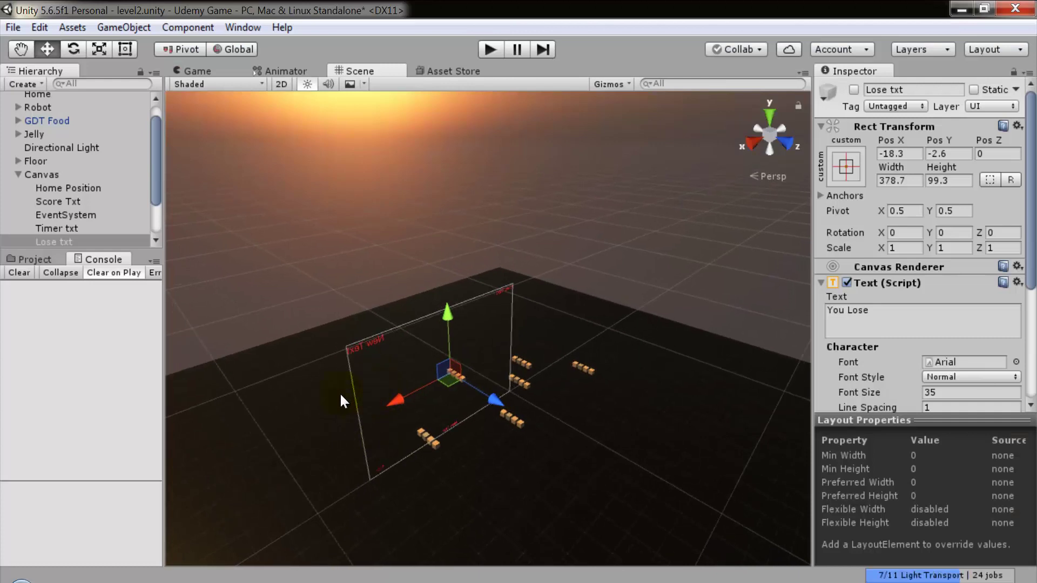
double_click(67, 215)
double_click(63, 226)
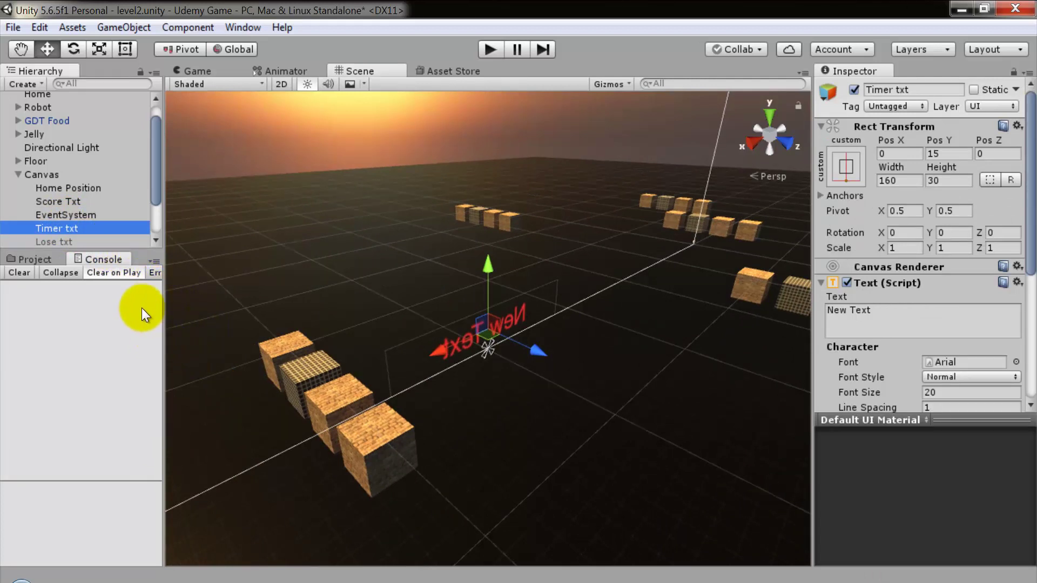
double_click(49, 173)
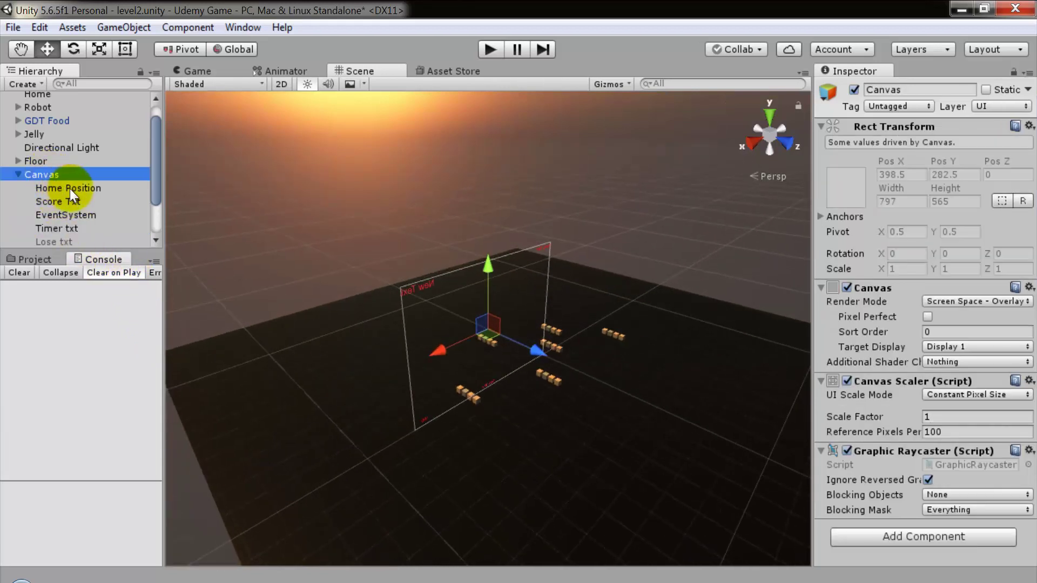
View the Home Position text and whole canvas flat in 2D, then show the Project assets.
click(284, 83)
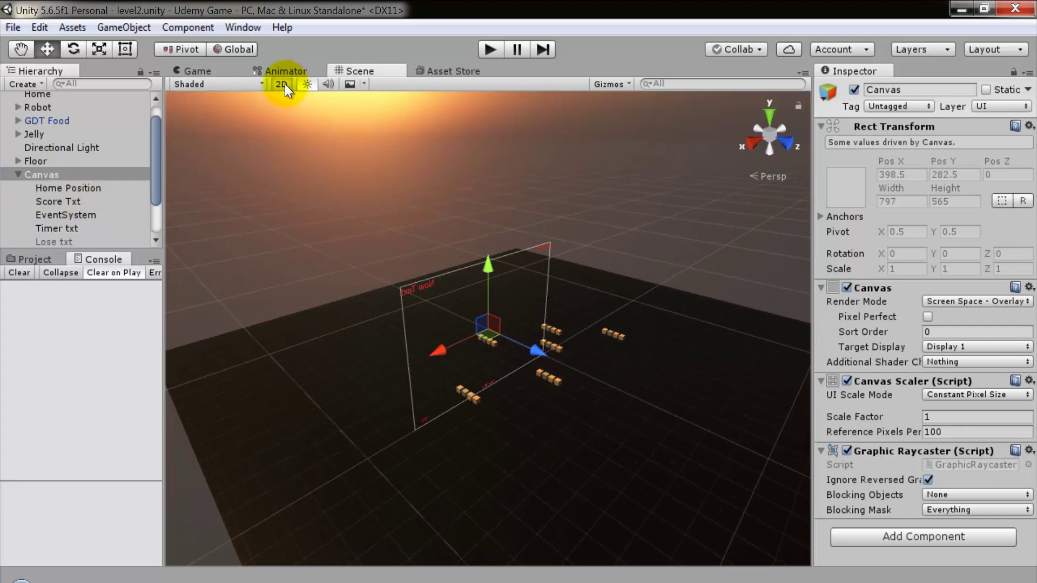
double_click(68, 186)
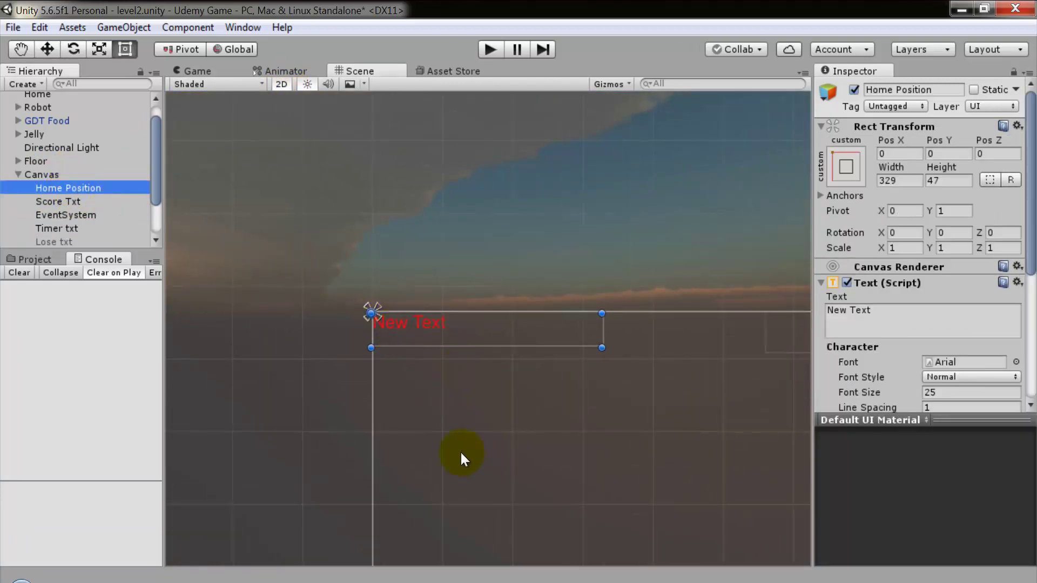
mouse_move(460, 452)
middle_down()
mouse_move(291, 237)
mouse_move(291, 262)
middle_up()
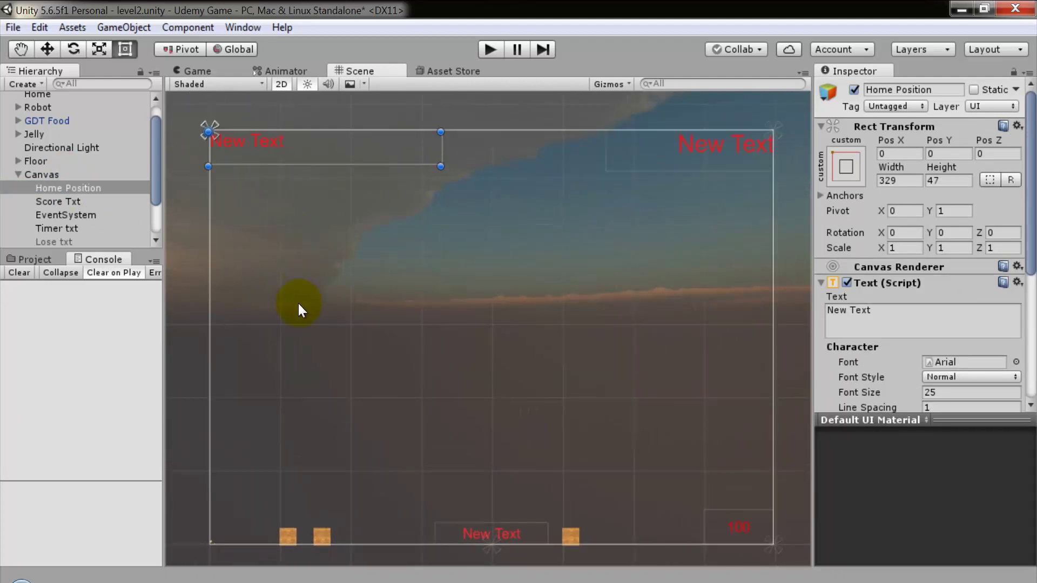
scroll(298, 306, up, 1)
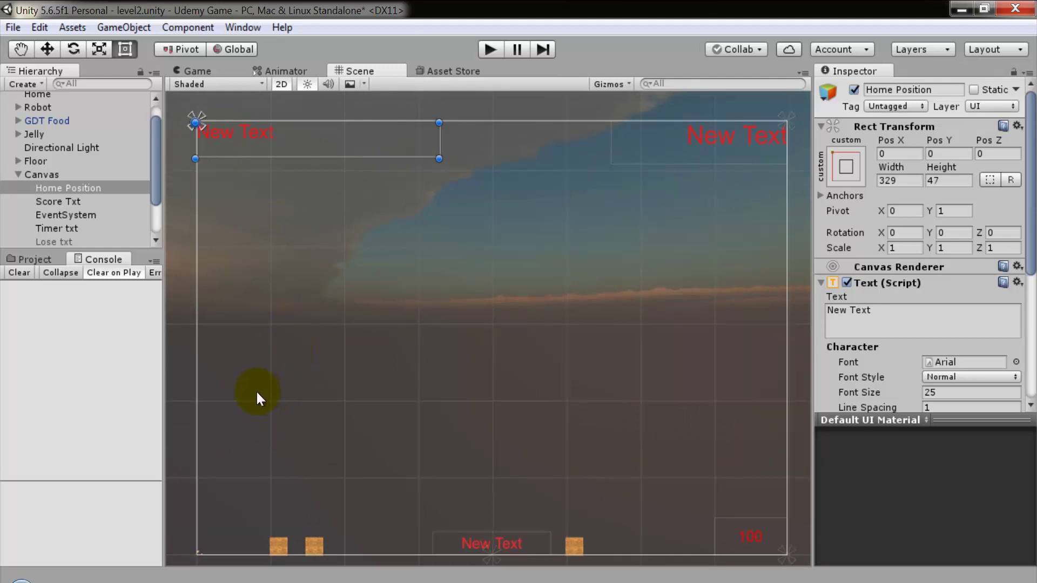
click(35, 259)
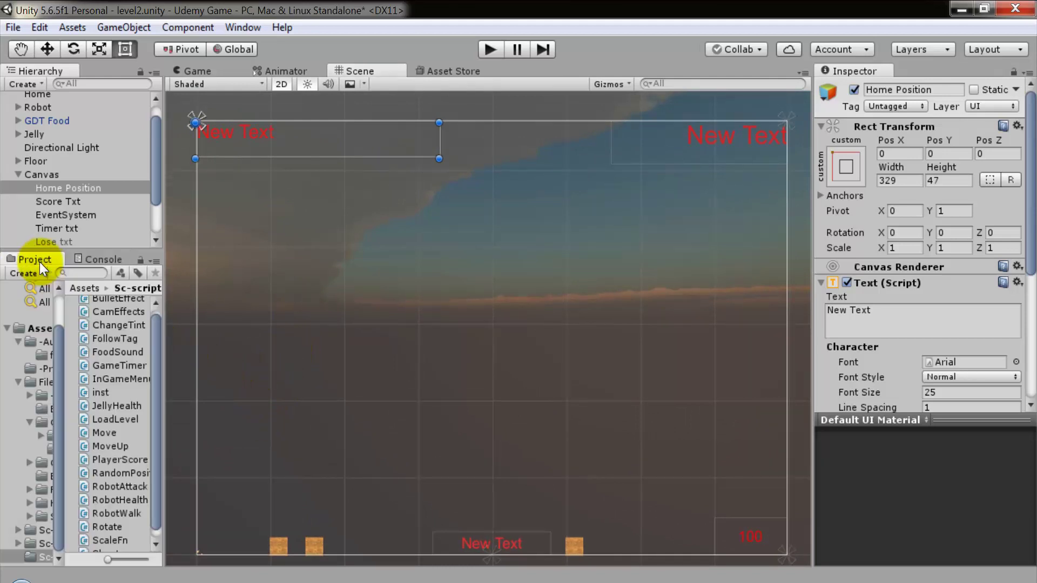
Navigate the Project panel from Assets into Files/-Textures and widen the side panels.
click(79, 290)
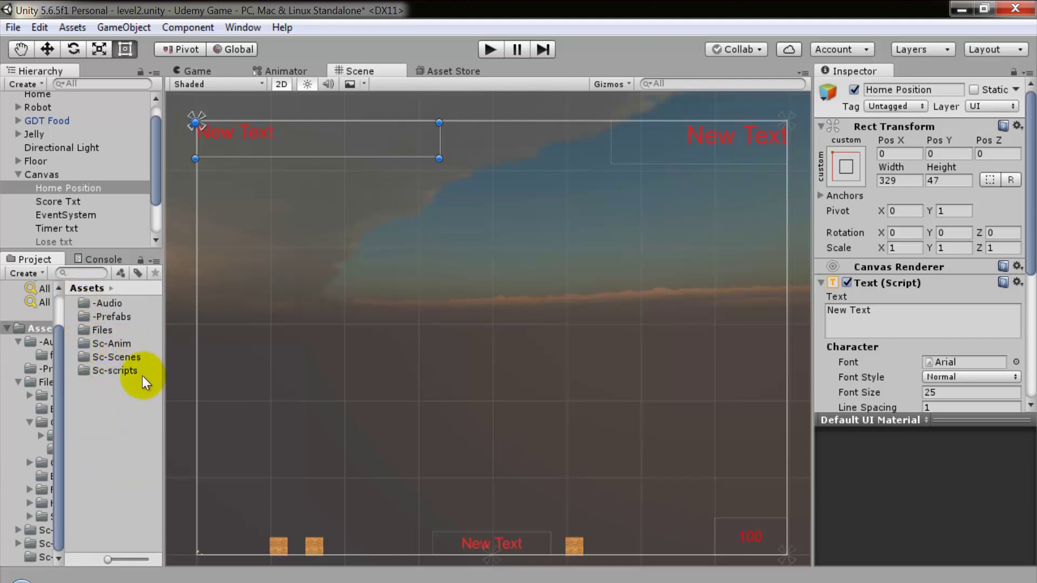
double_click(112, 328)
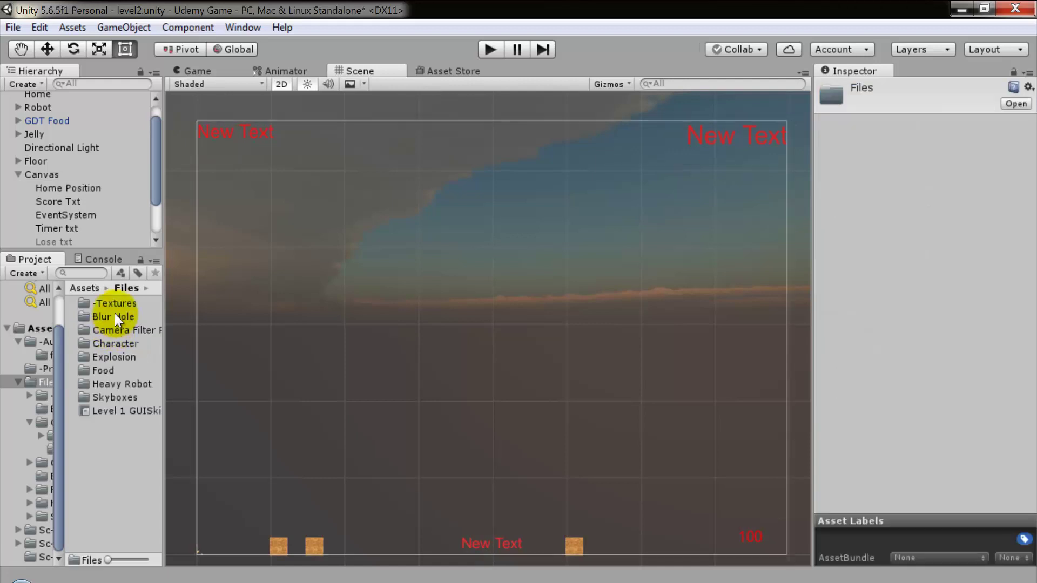
double_click(115, 306)
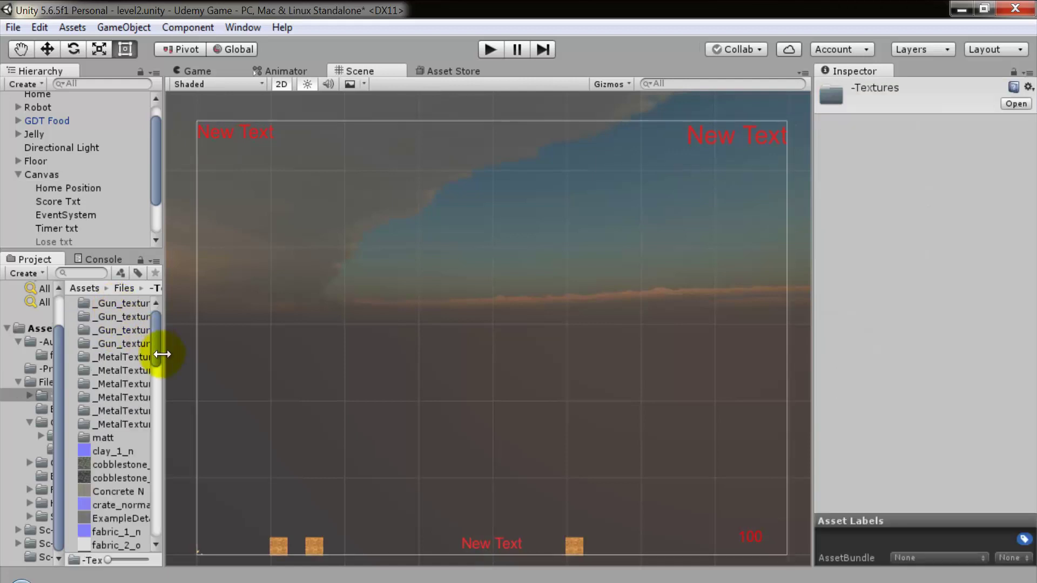
drag(162, 354, 301, 348)
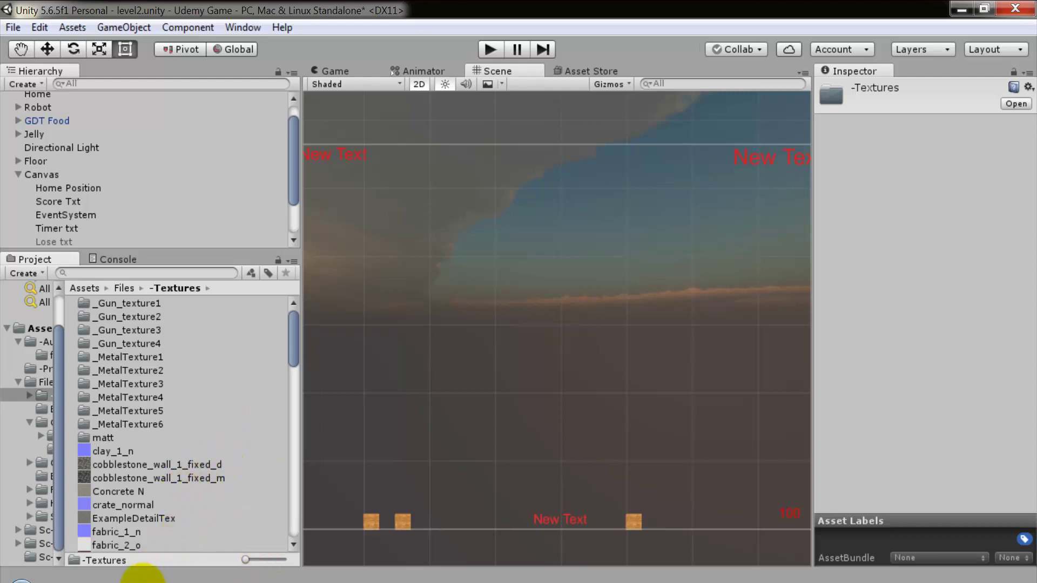
Snap Explorer to the right half and drag ui pics from Packs into Unity's -Textures folder.
mouse_move(141, 577)
click(143, 555)
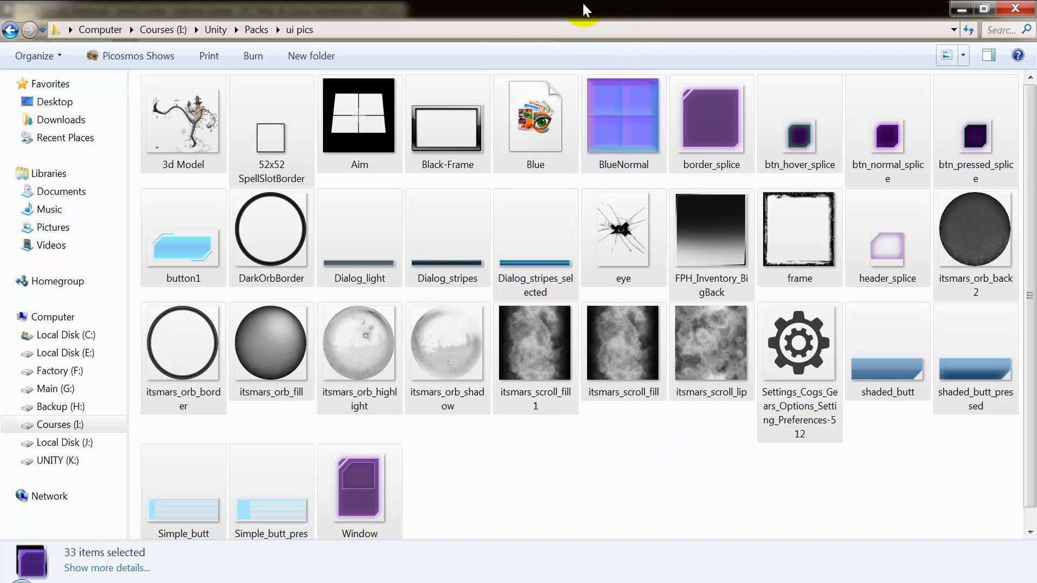
drag(585, 6, 1034, 153)
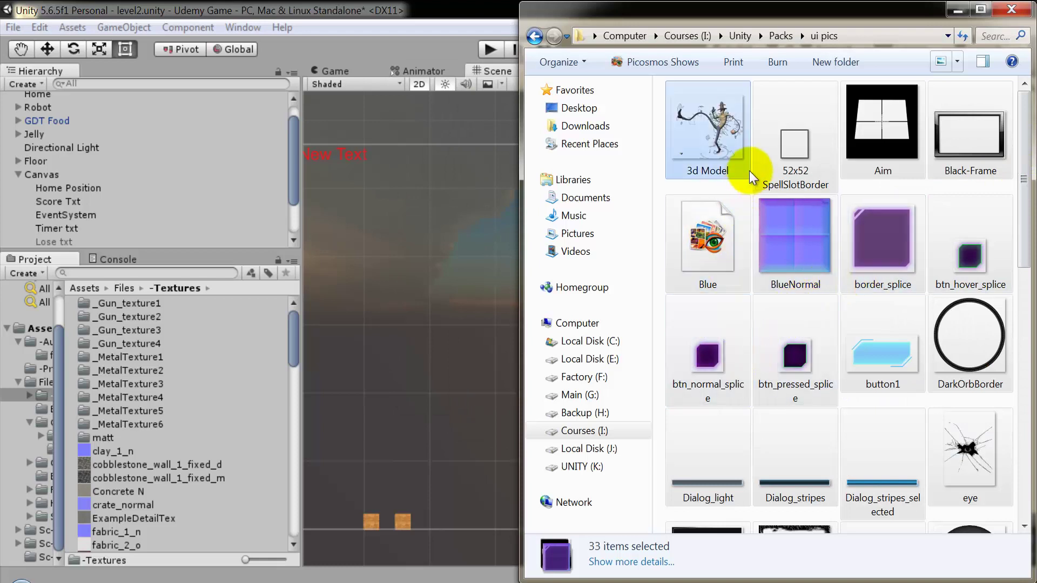
click(781, 36)
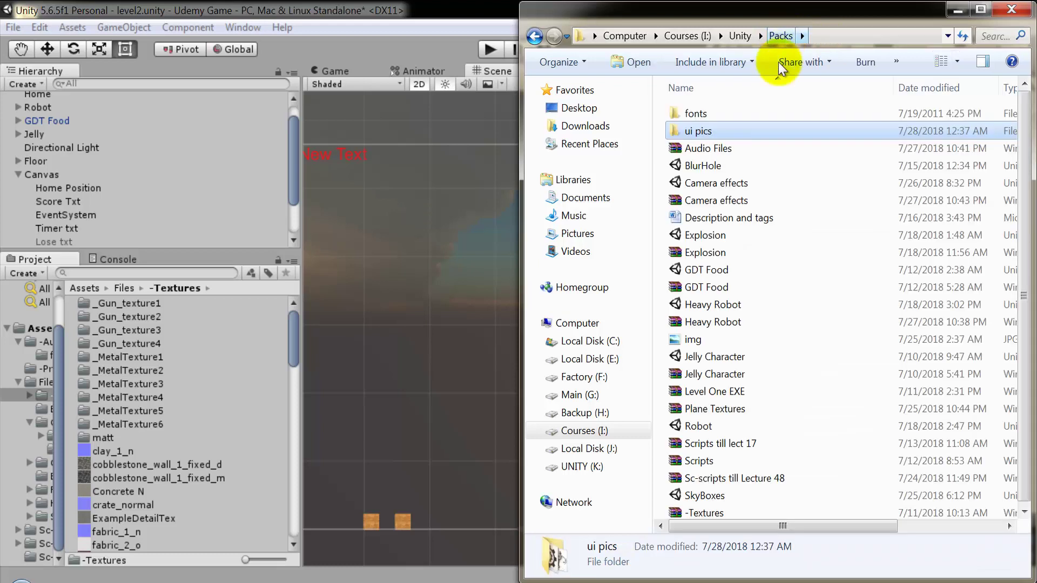
mouse_move(702, 131)
mouse_down()
mouse_move(66, 373)
mouse_move(43, 396)
mouse_up()
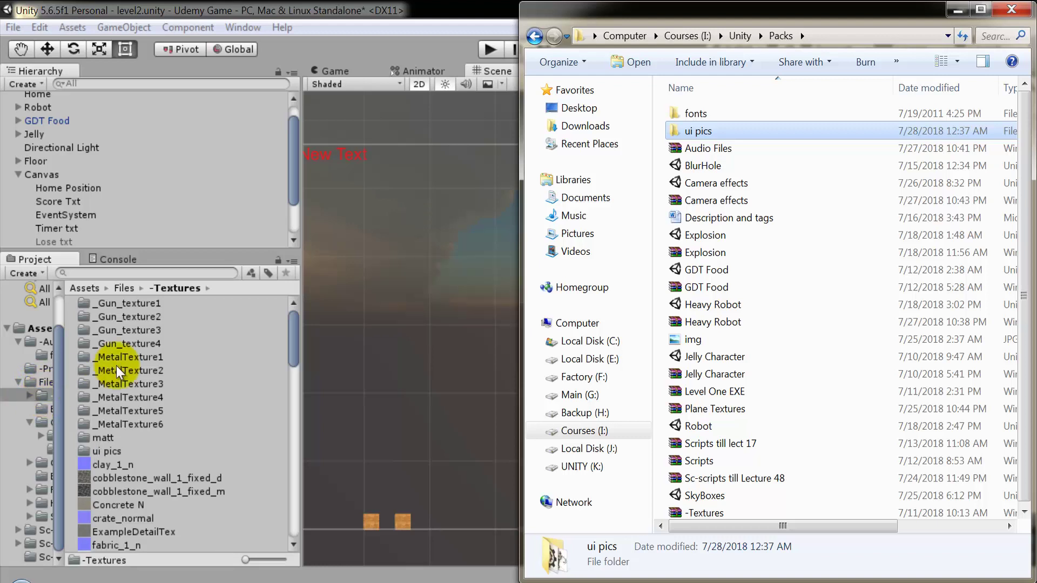
Look inside the Packs fonts folder, then go up to Files in Unity's Project panel.
double_click(694, 117)
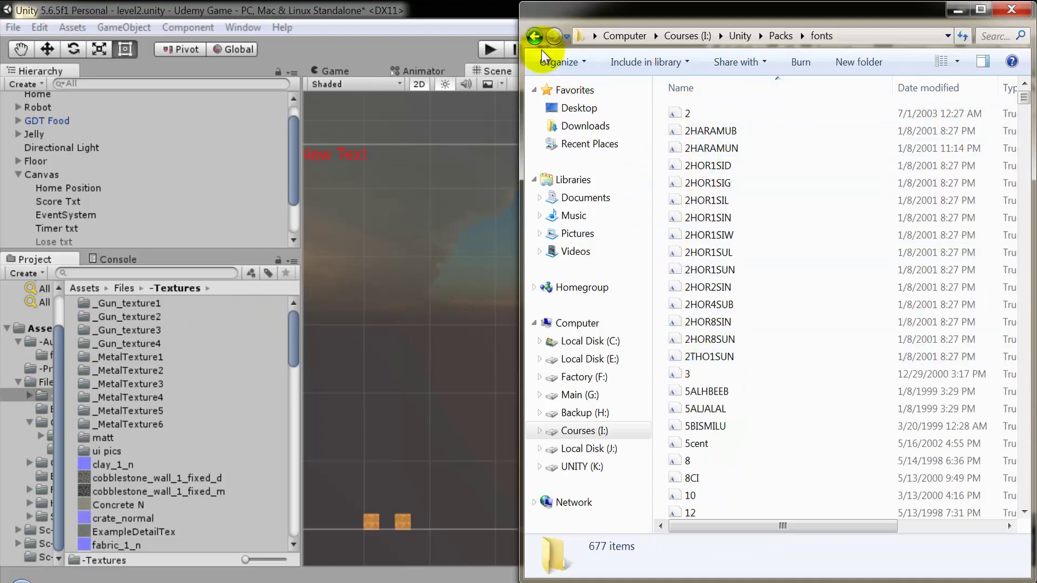
click(537, 36)
click(121, 292)
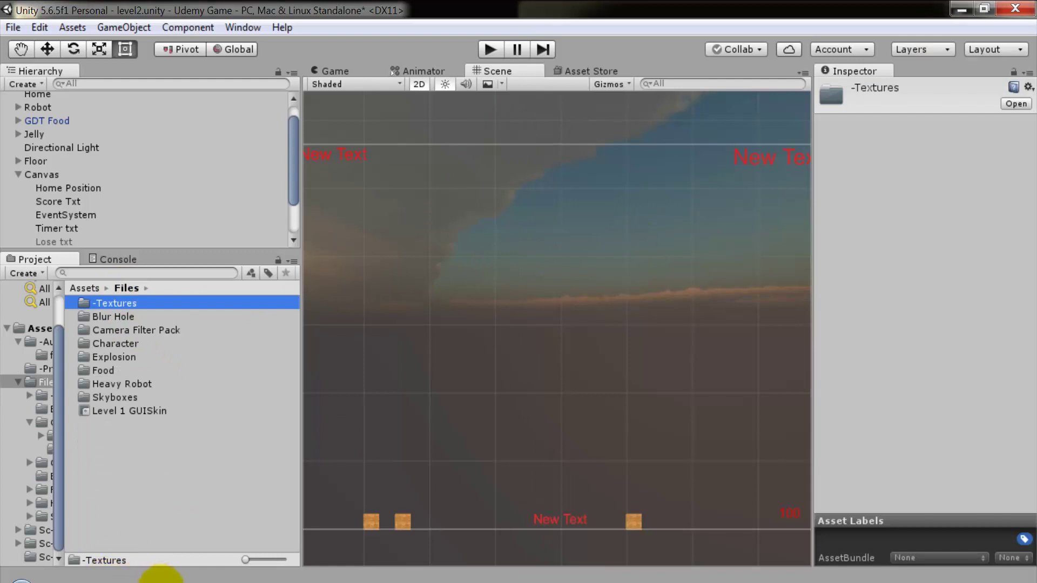
Import the fonts folder into Files, clear the FreeType errors from the Console, and test-run the game.
click(152, 581)
mouse_move(696, 113)
mouse_down()
mouse_move(230, 483)
mouse_move(215, 482)
mouse_up()
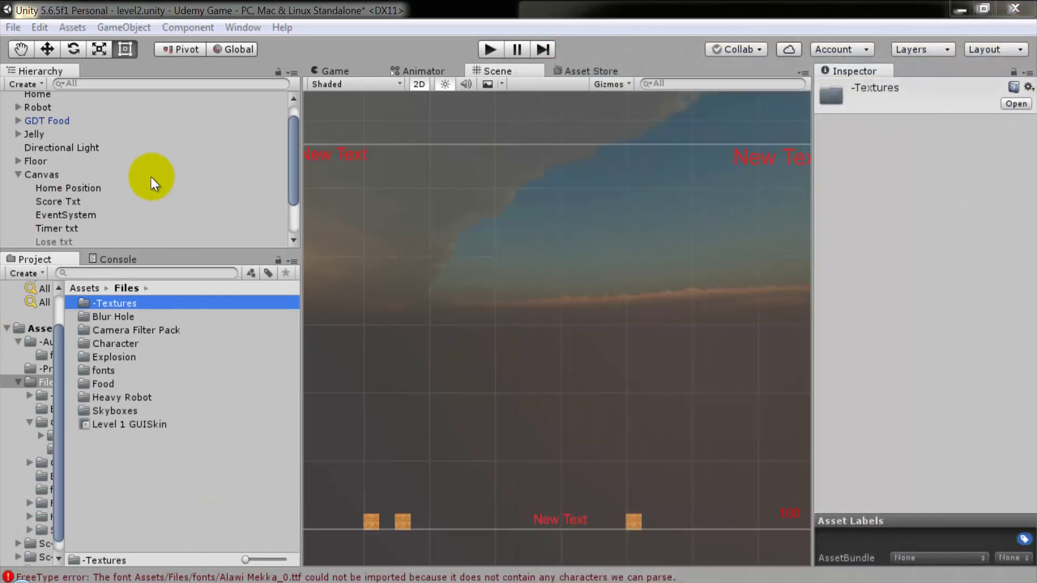
click(125, 262)
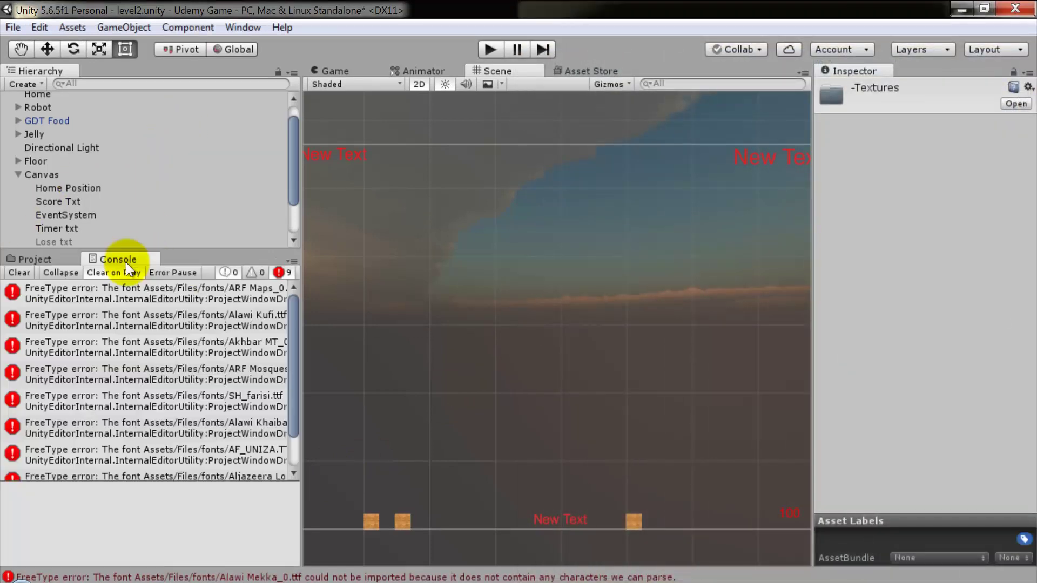
click(18, 273)
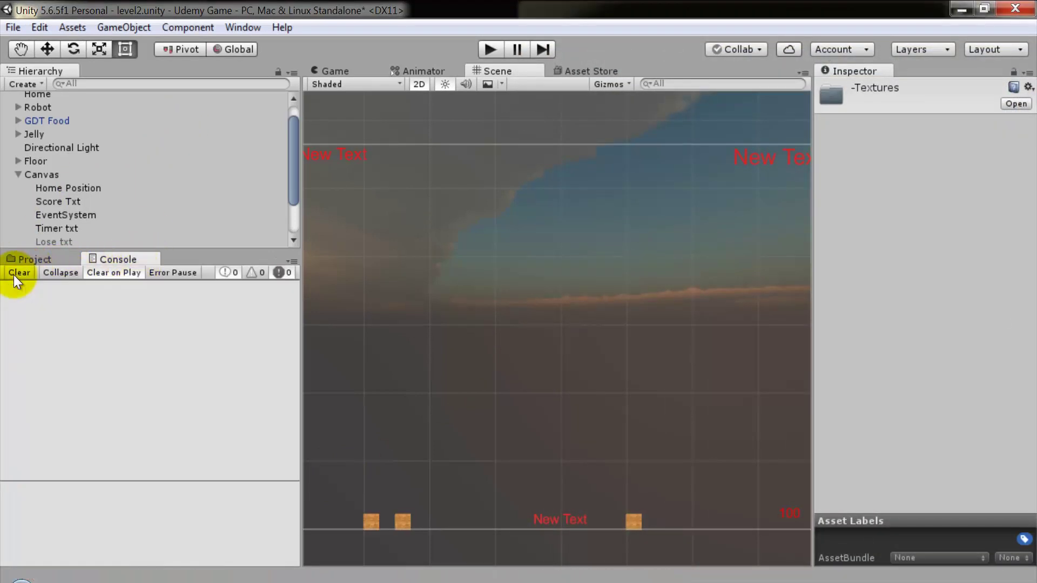
click(489, 50)
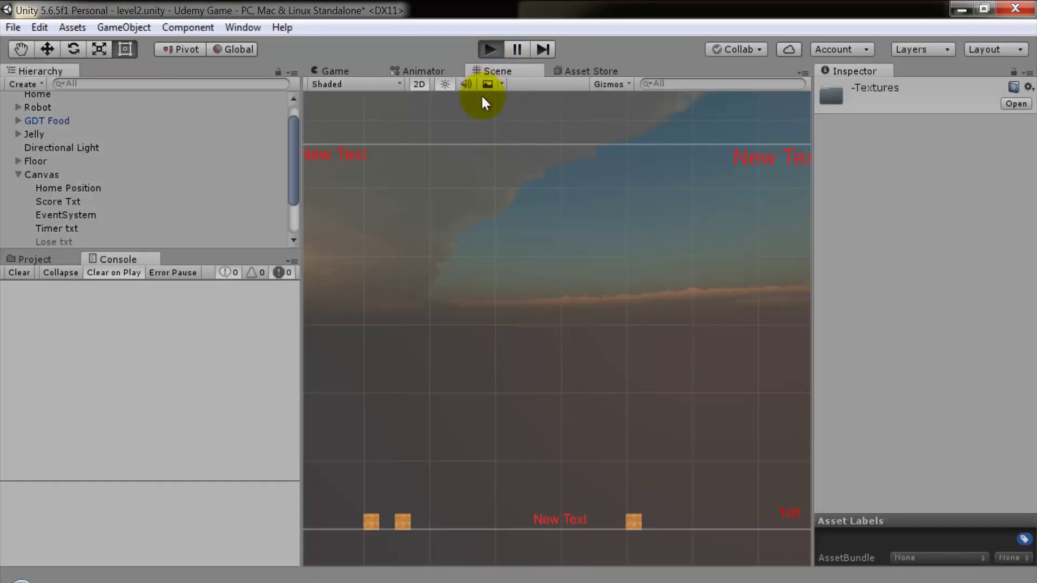
key(ctrl+p)
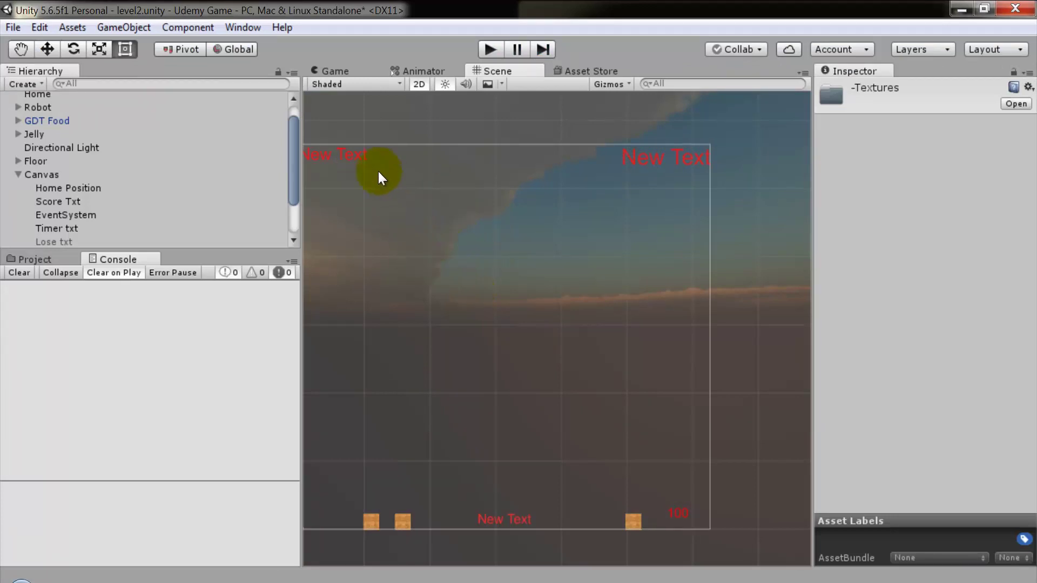
click(363, 157)
click(348, 157)
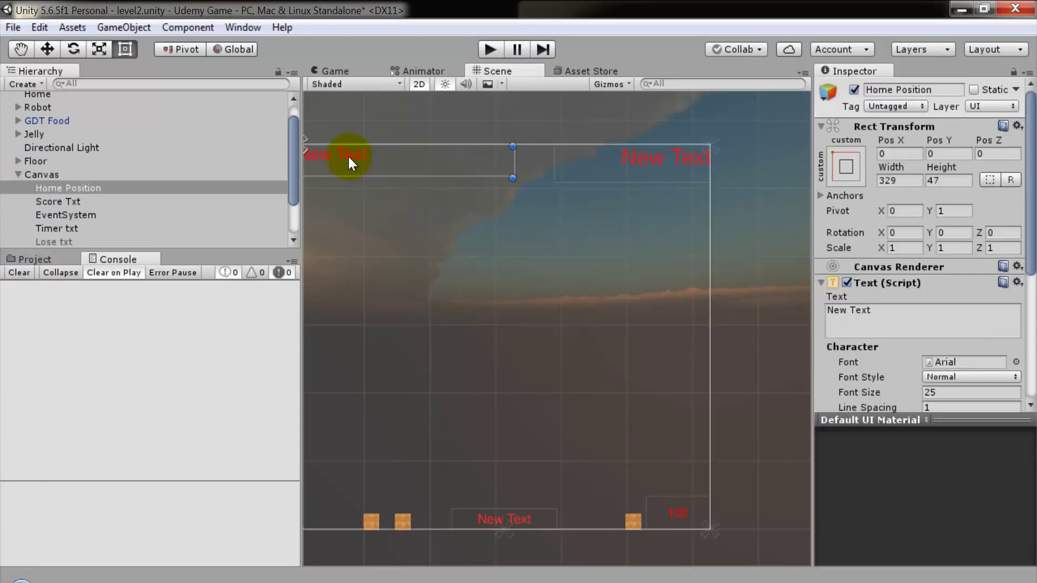
middle_drag(438, 260, 507, 352)
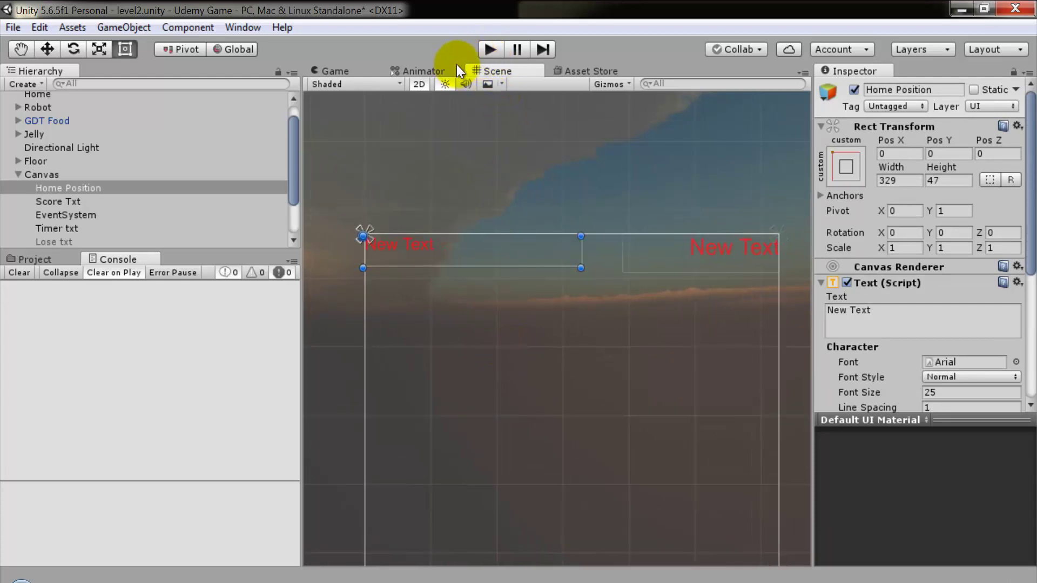
click(482, 50)
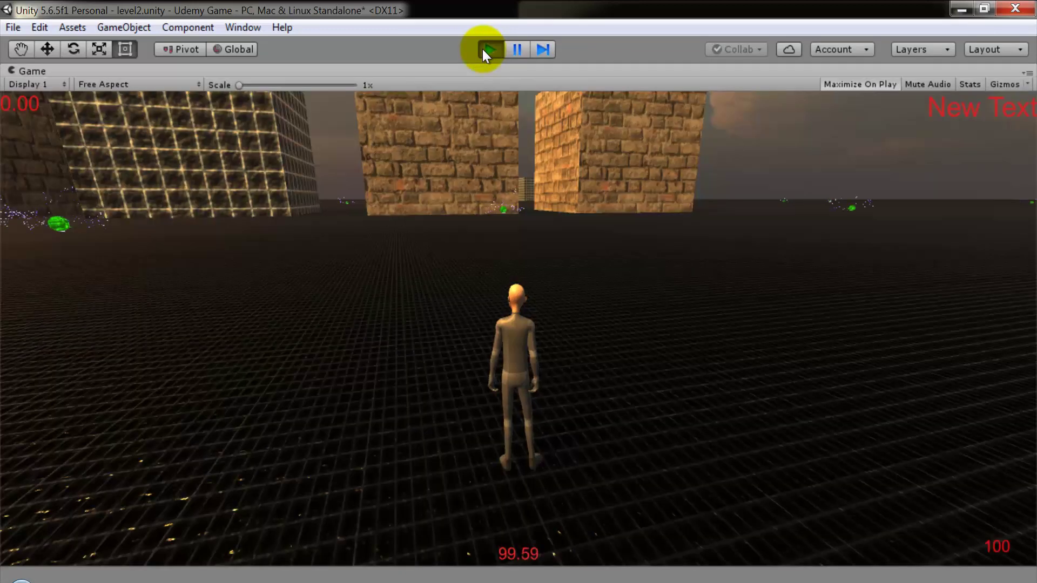
key(w)
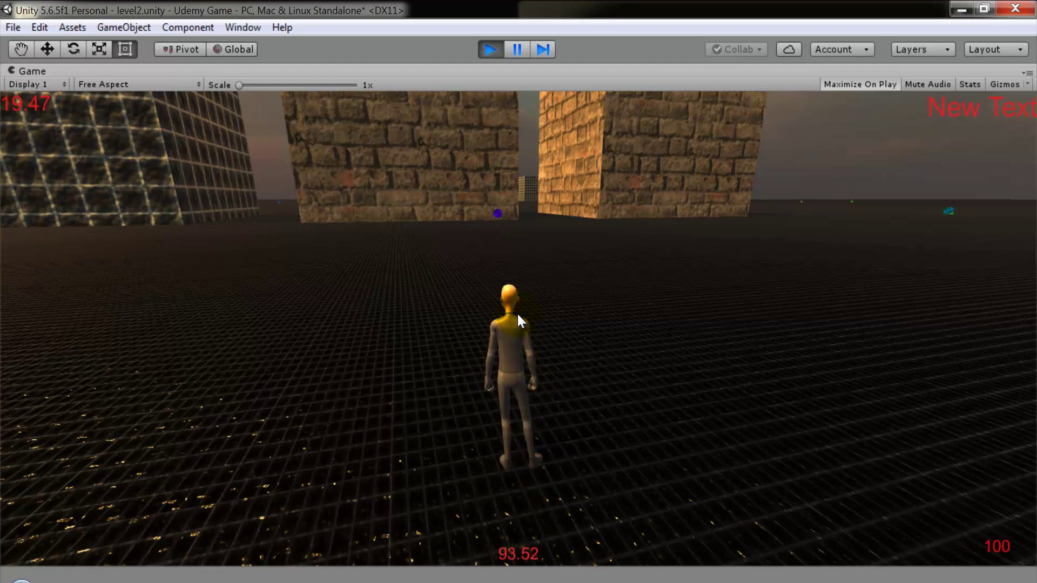
key(ctrl+p)
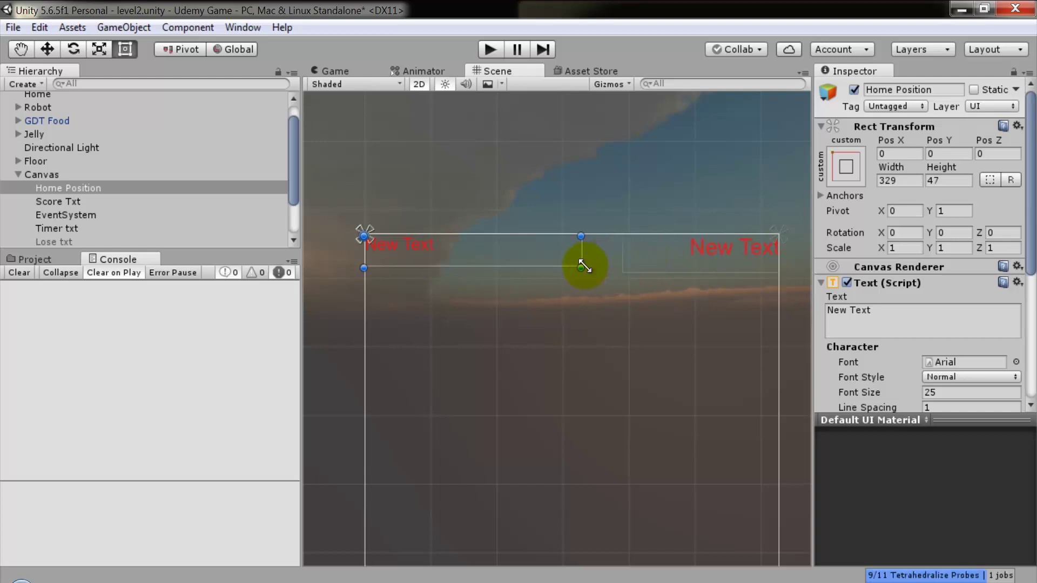
Shrink the Home Position text box and centre its text vertically and horizontally.
mouse_move(579, 267)
mouse_down()
mouse_move(489, 251)
mouse_move(480, 268)
mouse_up()
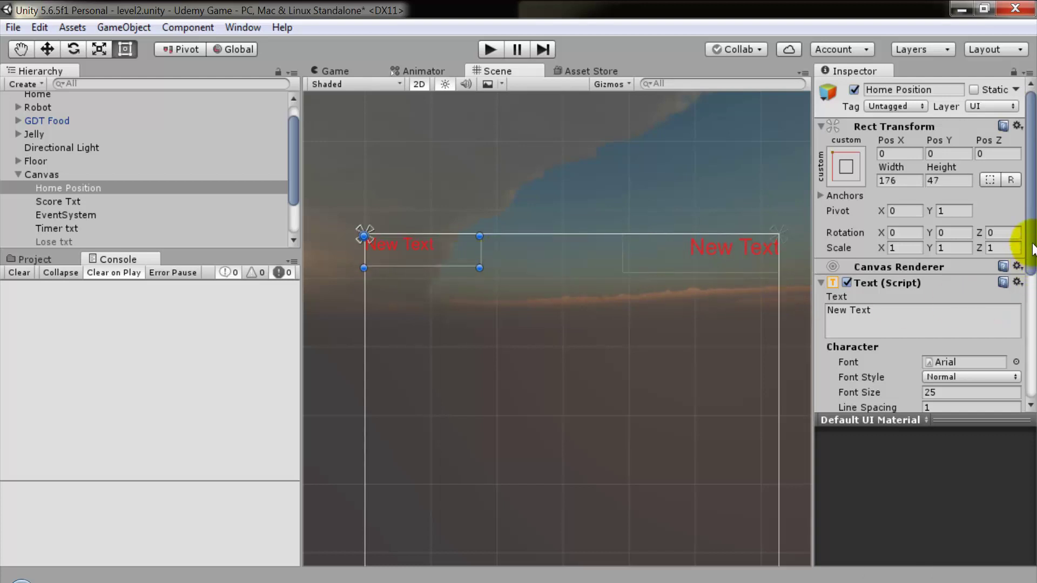
drag(1029, 238, 1032, 327)
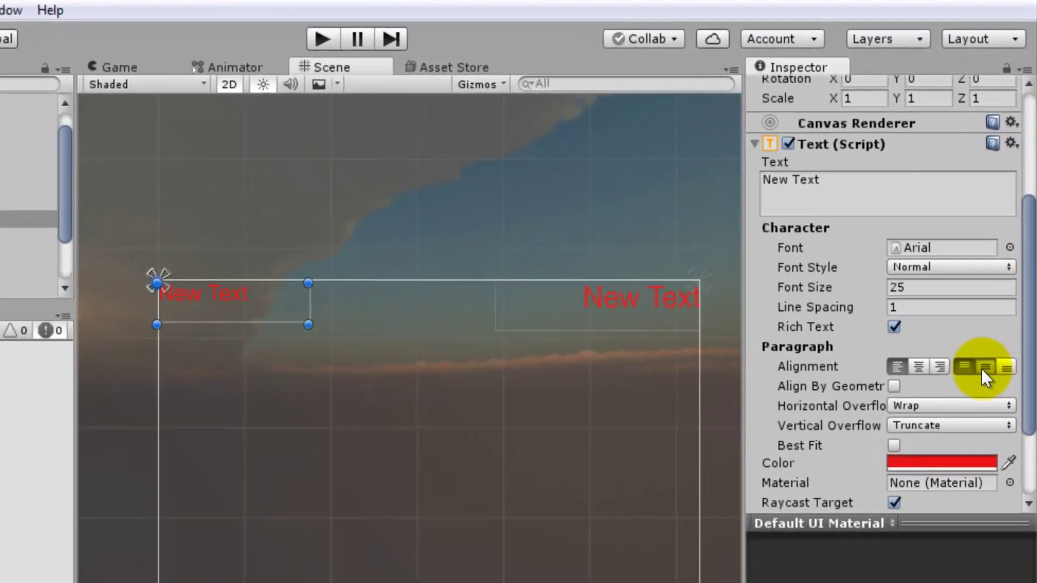
click(996, 301)
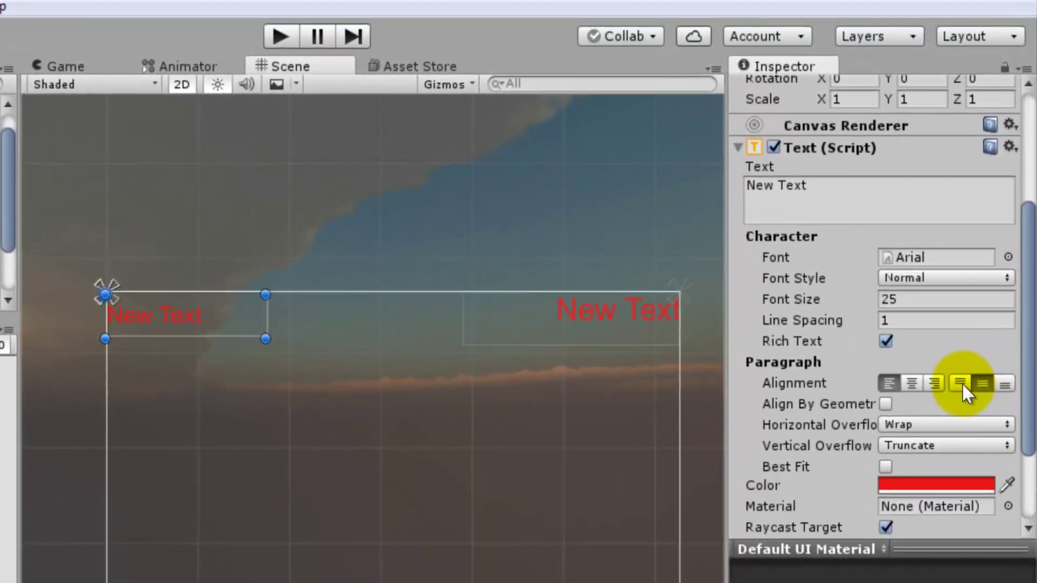
click(911, 385)
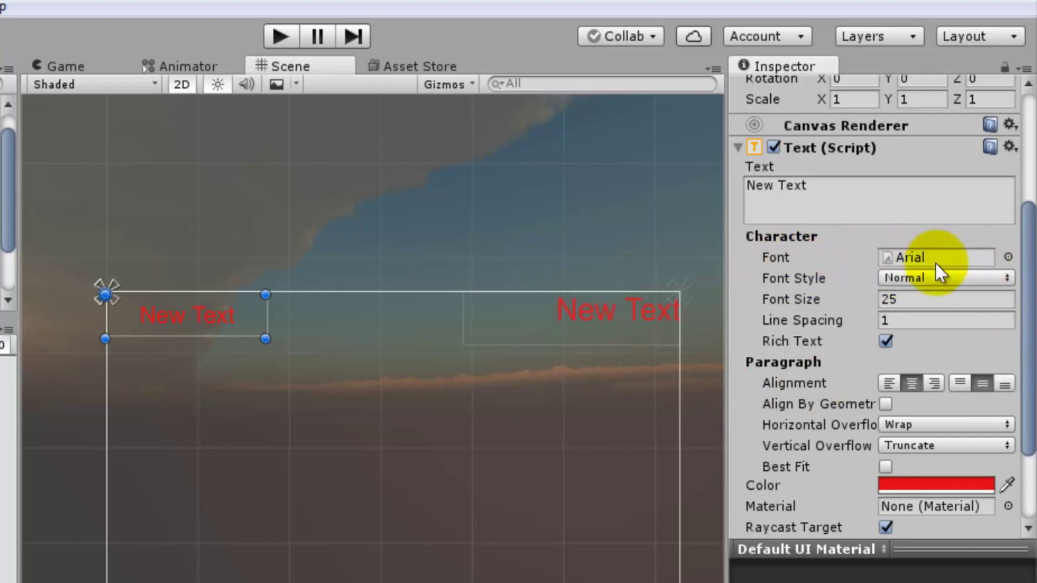
Switch the text to an imported Arabic font and enlarge its box slightly.
click(1008, 257)
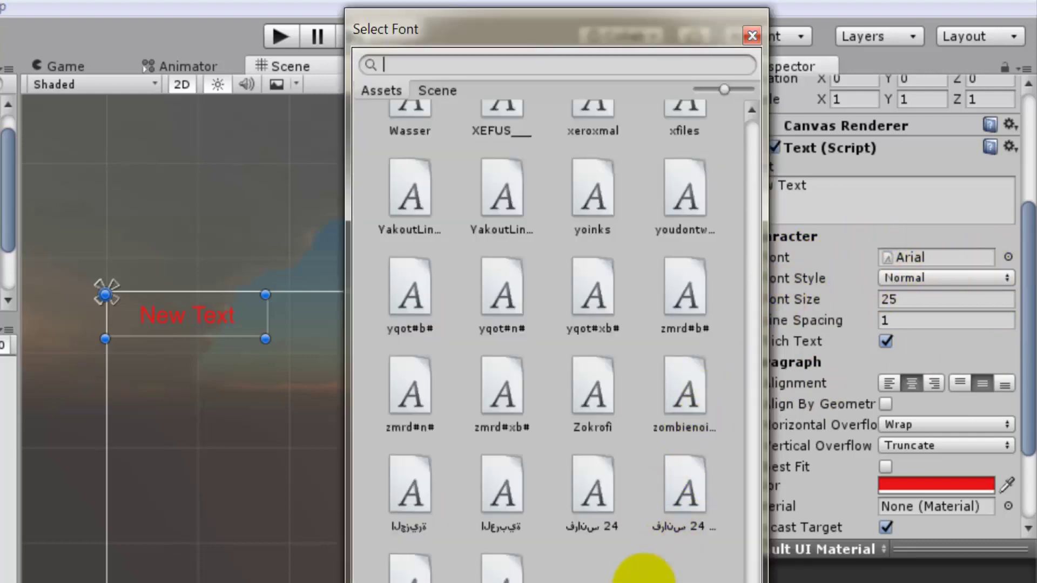
click(503, 569)
click(511, 488)
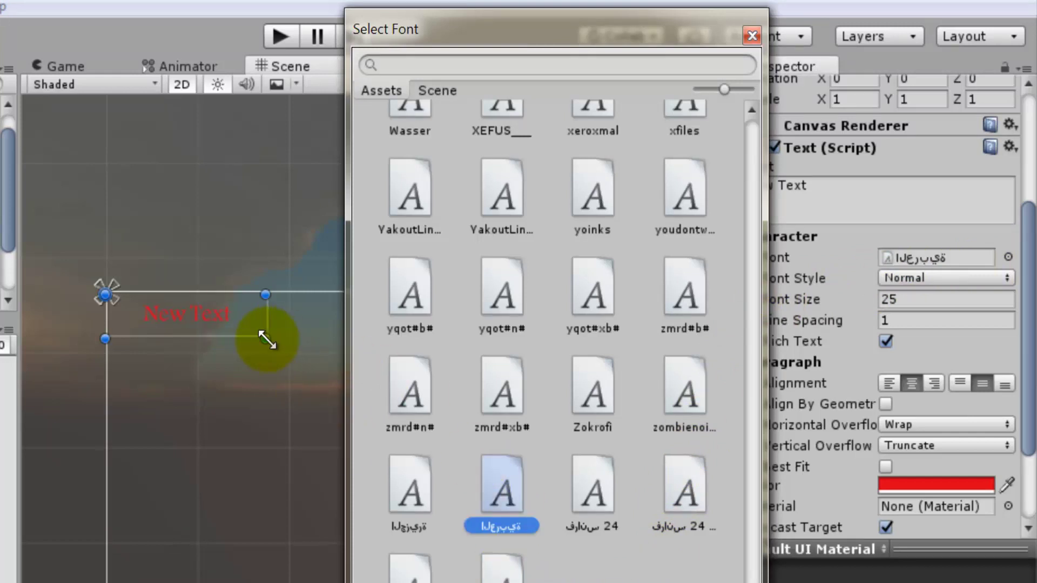
drag(265, 339, 326, 357)
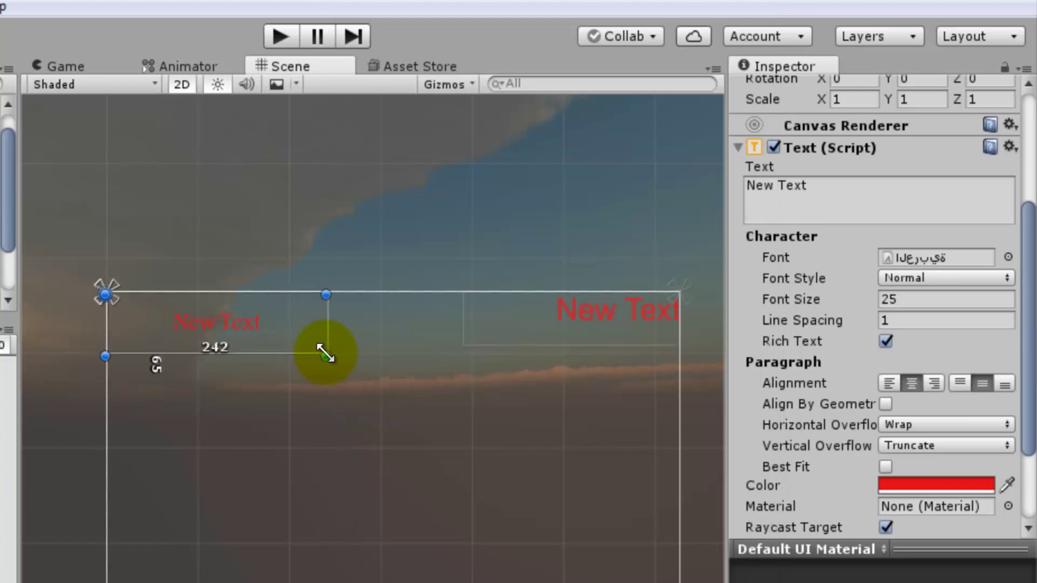
Set the Home Position font size to 30 and choose the yqot#b# font after previewing others.
click(913, 299)
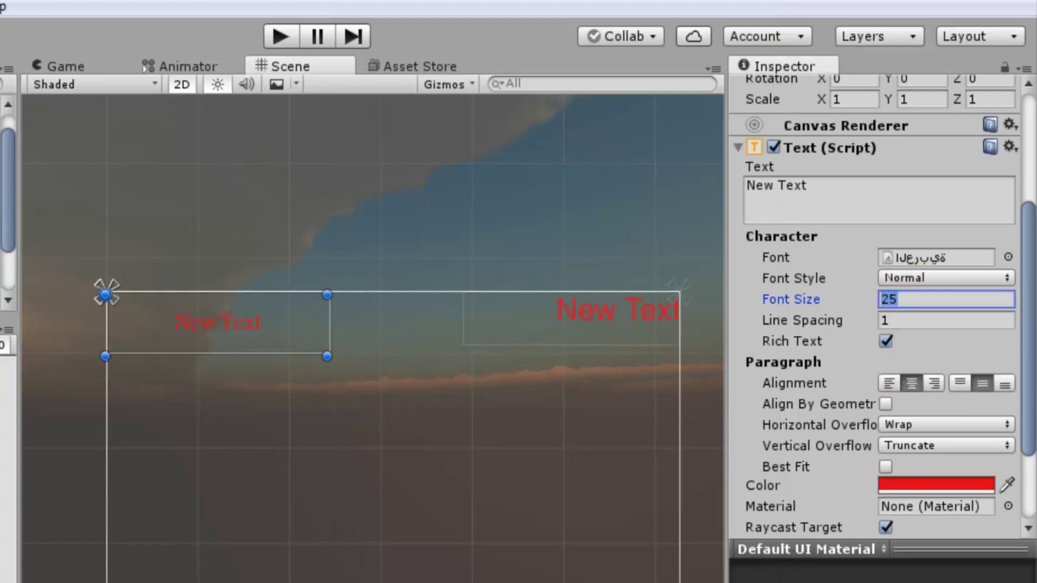
text(30)
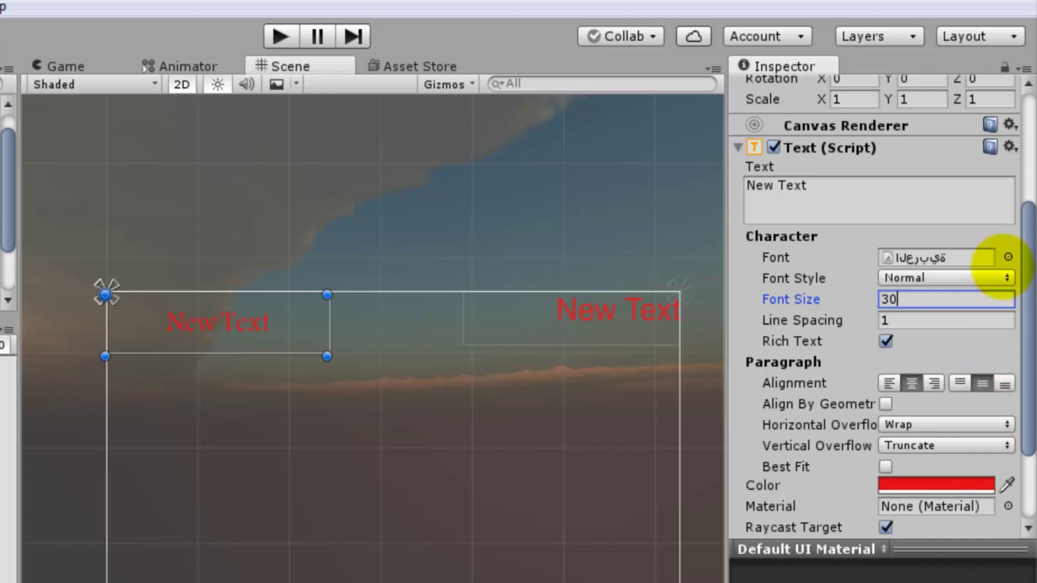
click(1008, 257)
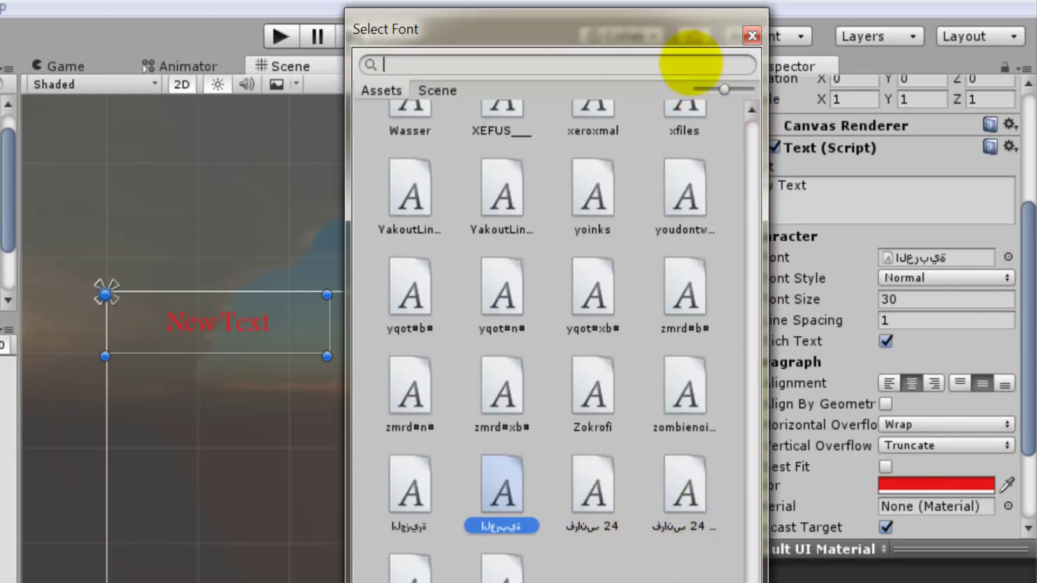
drag(709, 38, 913, 48)
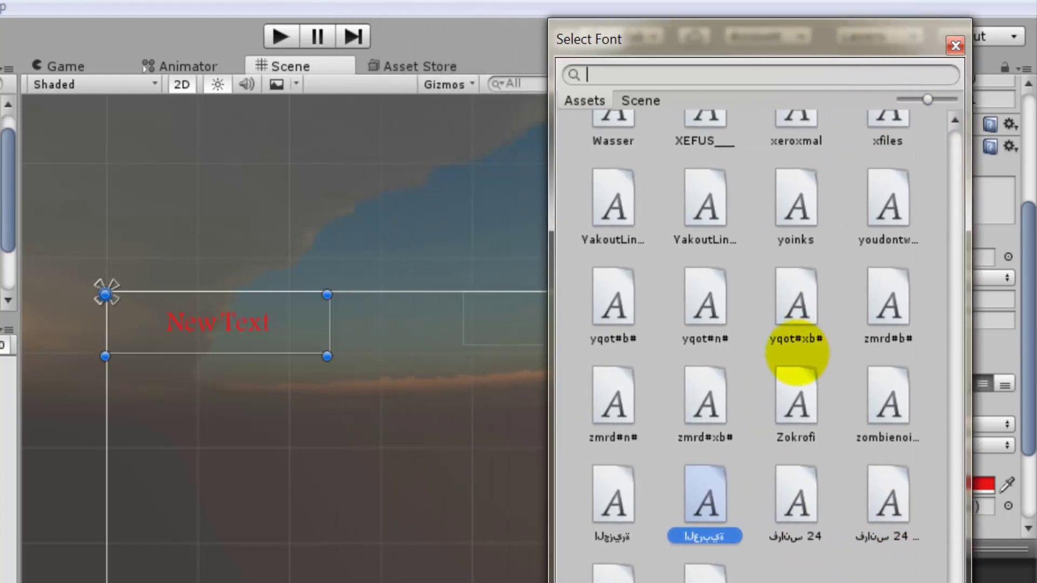
click(705, 403)
key(Left)
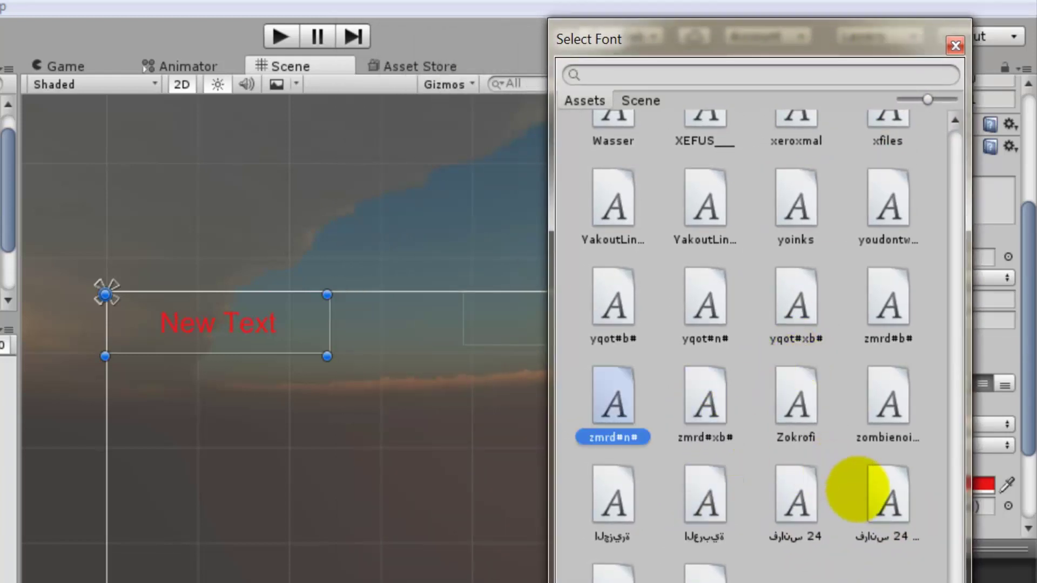
key(Left)
key(Left)
key(Left)
key(Left)
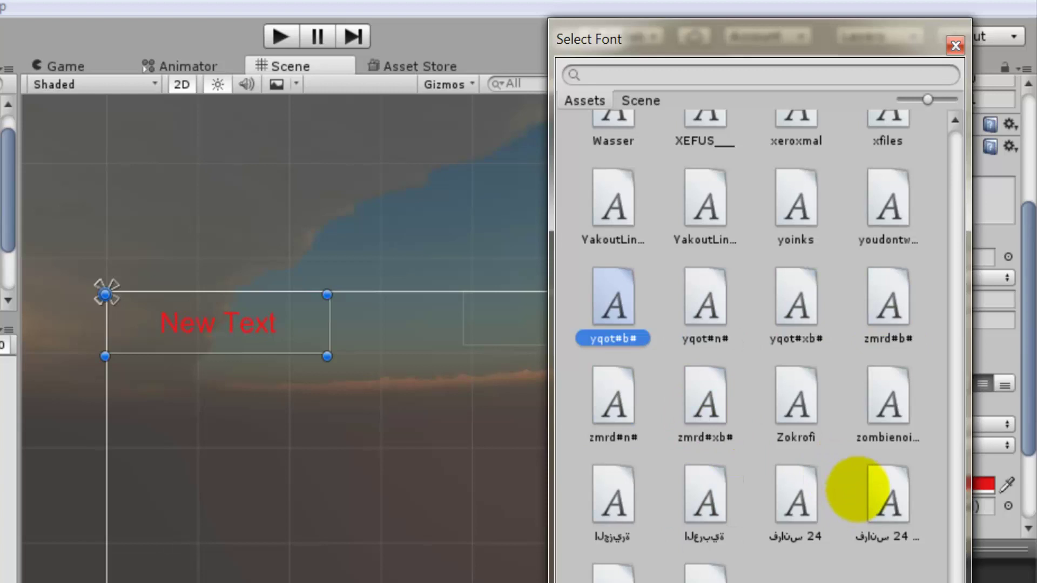
click(956, 45)
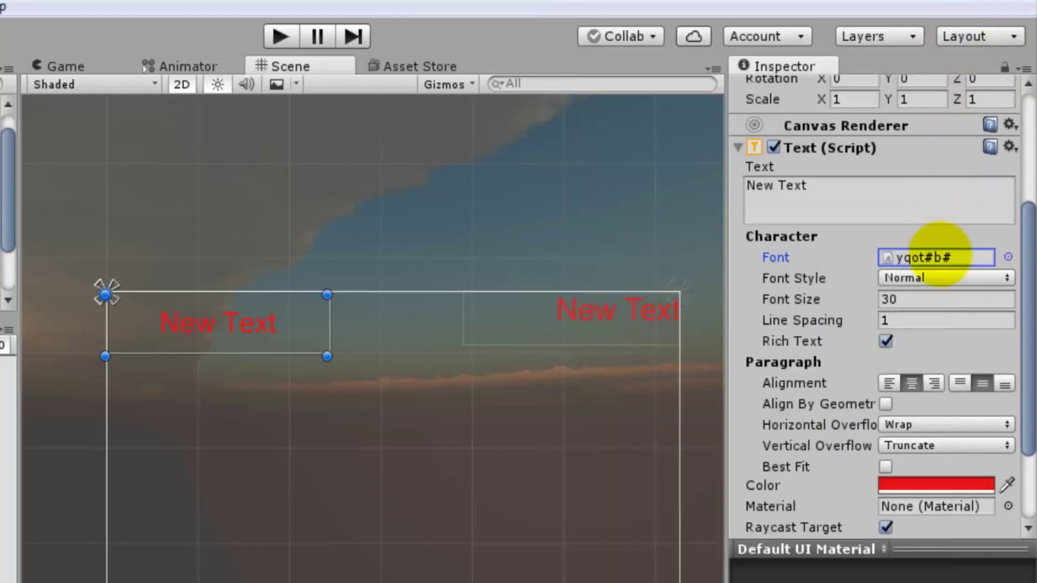
Change the text to 30.25 and preview digital-style fonts such as XEFUS and Wasser.
click(767, 195)
text(30.25)
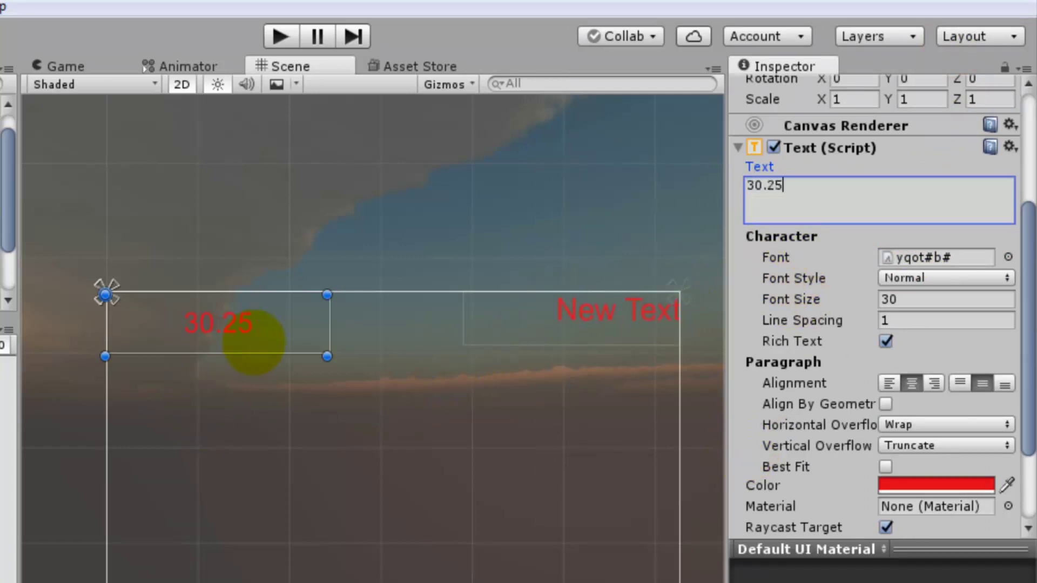
click(1008, 257)
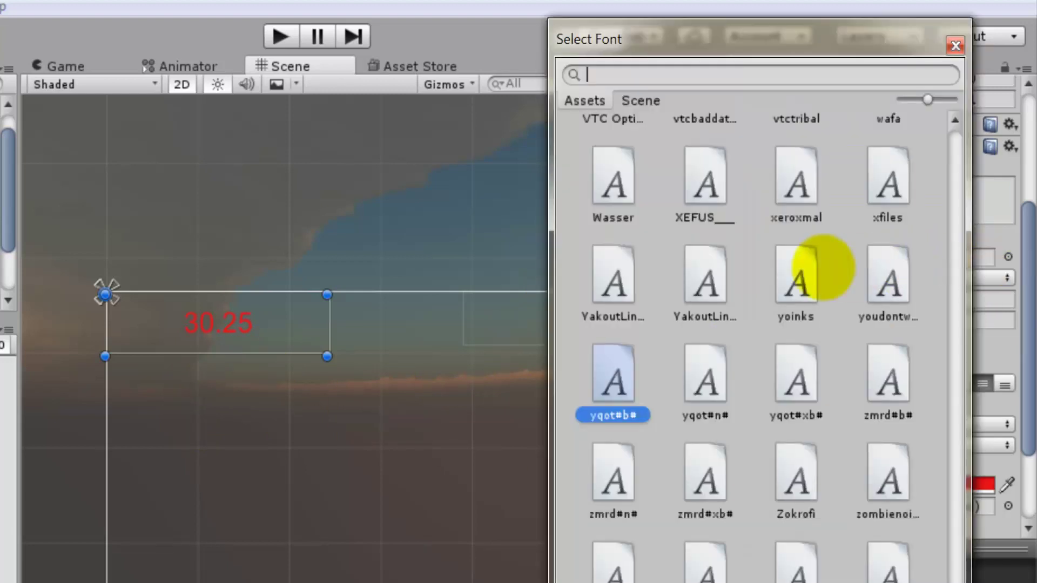
click(708, 281)
click(705, 186)
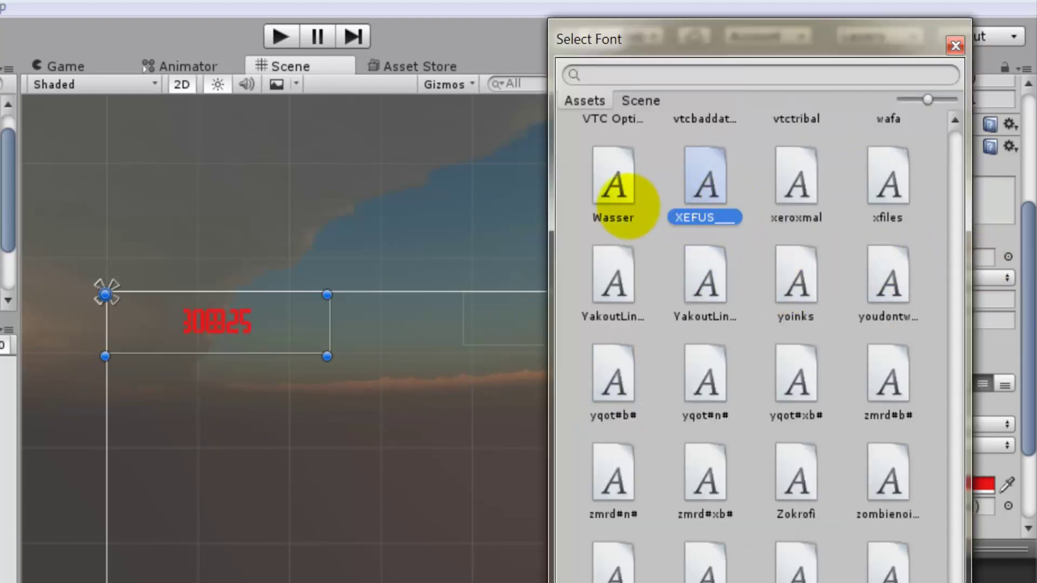
click(626, 205)
scroll(697, 186, up, 5)
click(796, 168)
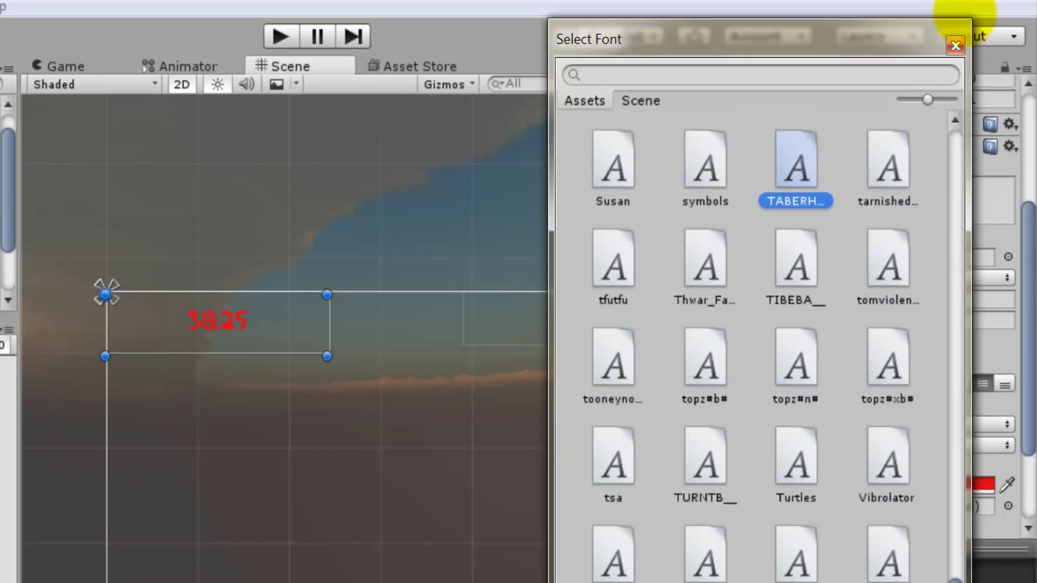
Settle on the SUPERSOU font for 30.25 and set its font size to 40.
key(Left)
key(Left)
key(Left)
key(Left)
key(Left)
key(Right)
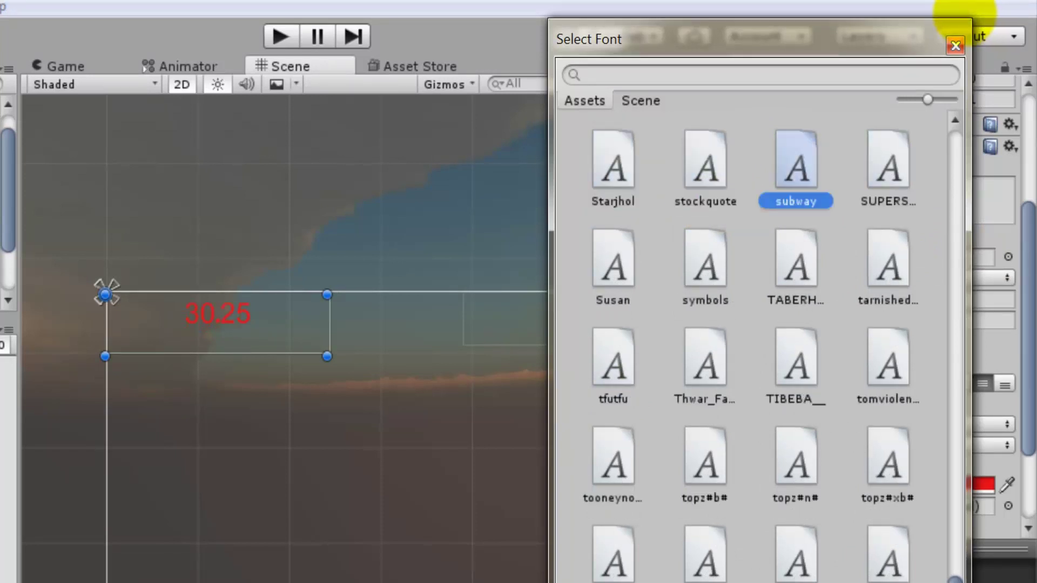
key(Right)
key(Right)
key(Left)
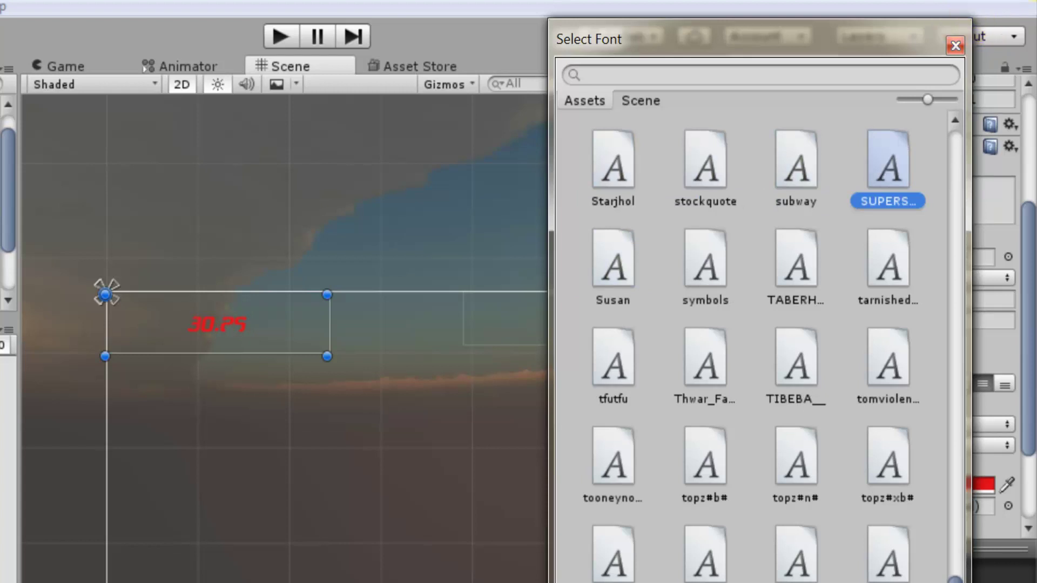
click(956, 46)
click(902, 299)
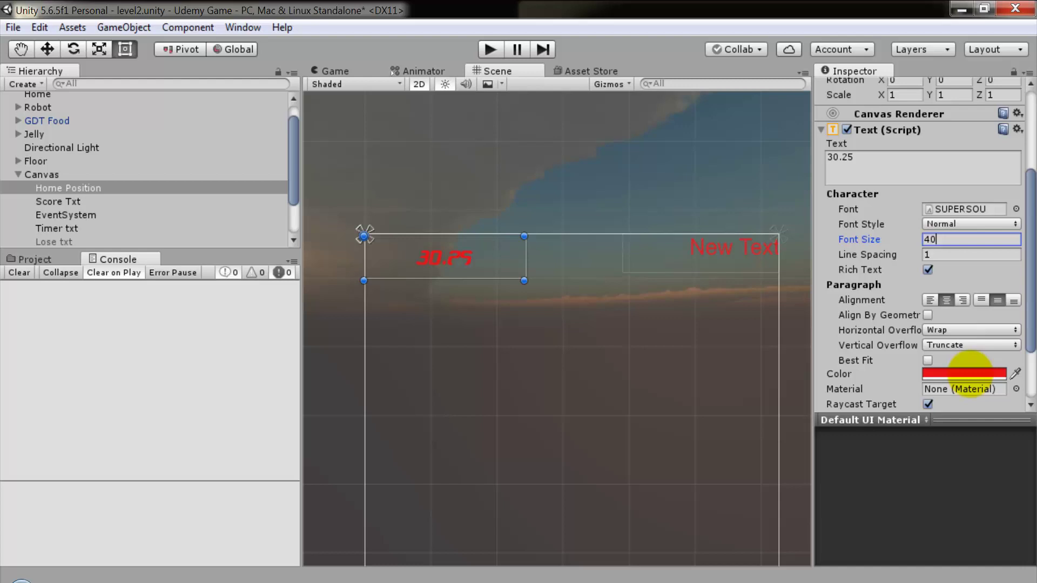
Change the 30.25 text colour from red to blue in the colour picker.
click(937, 484)
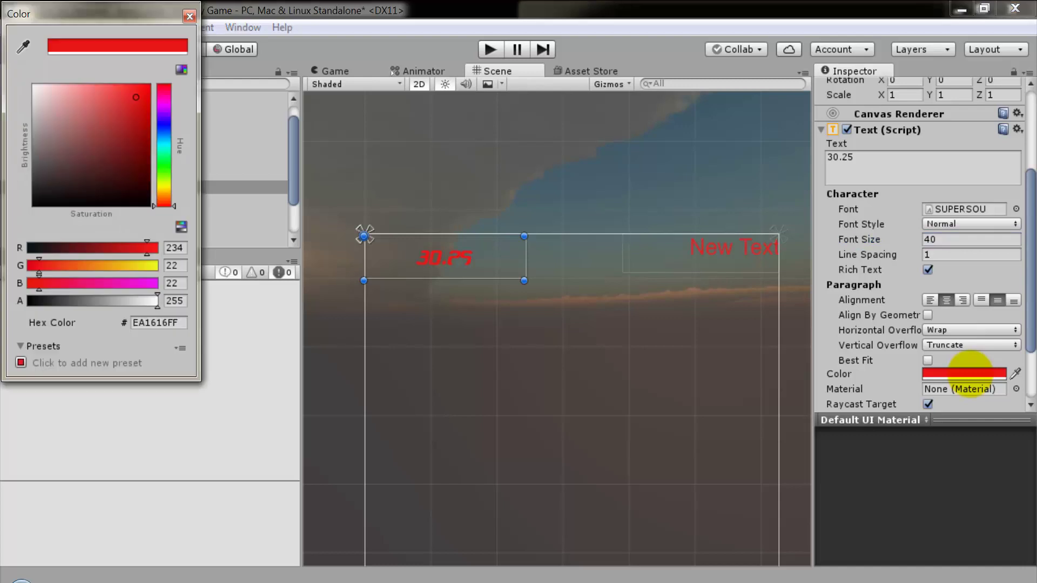
click(164, 144)
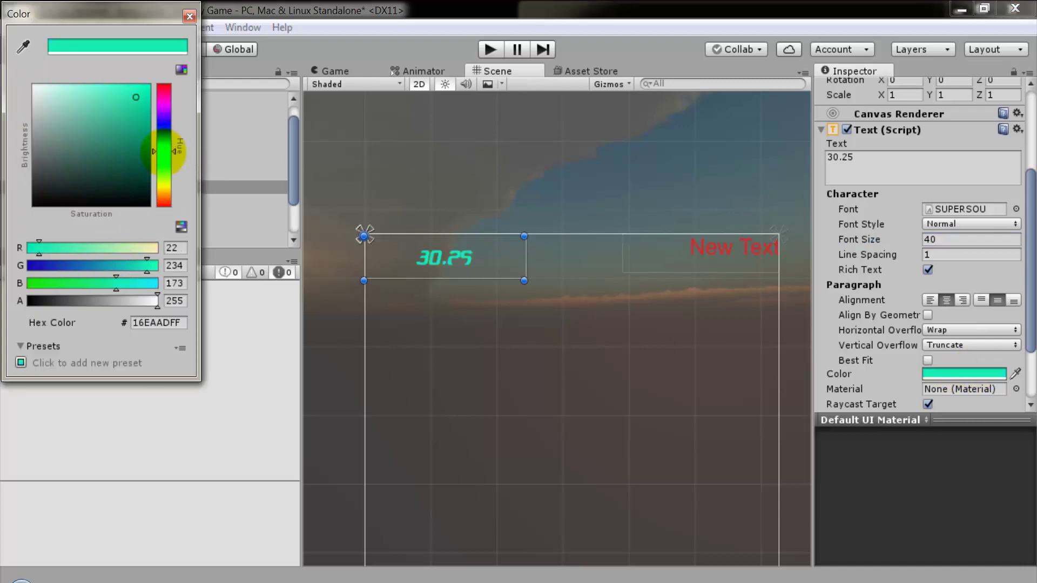
click(164, 138)
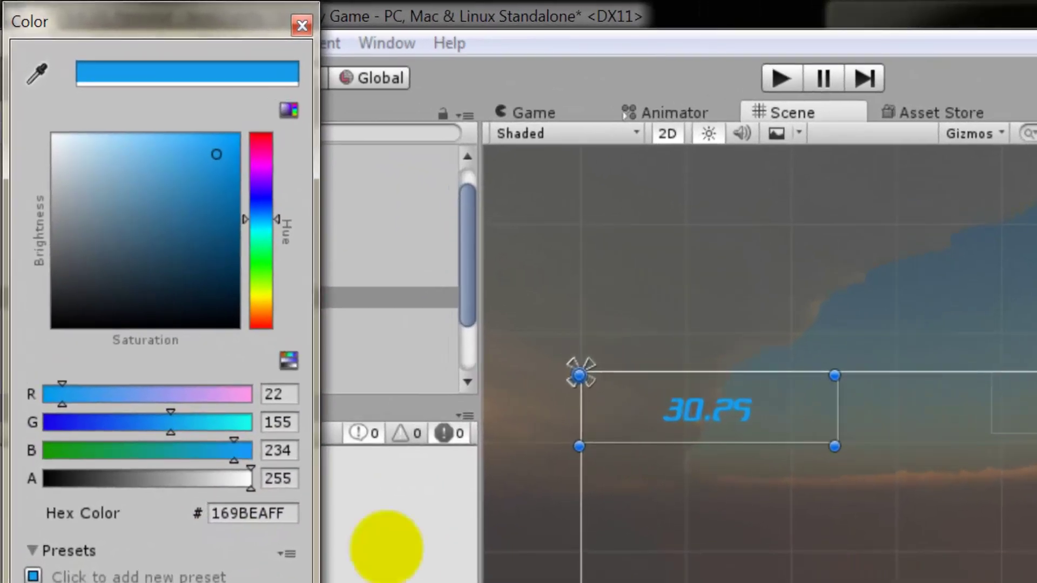
Copy the blue hex code 169BEAFF and close the colour picker.
drag(289, 516, 173, 511)
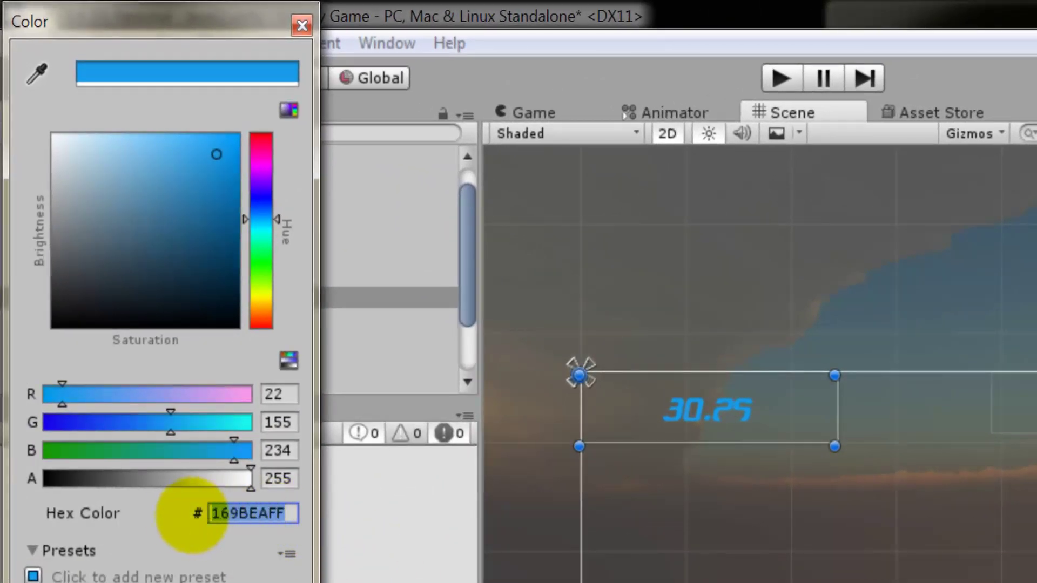
right_click(234, 513)
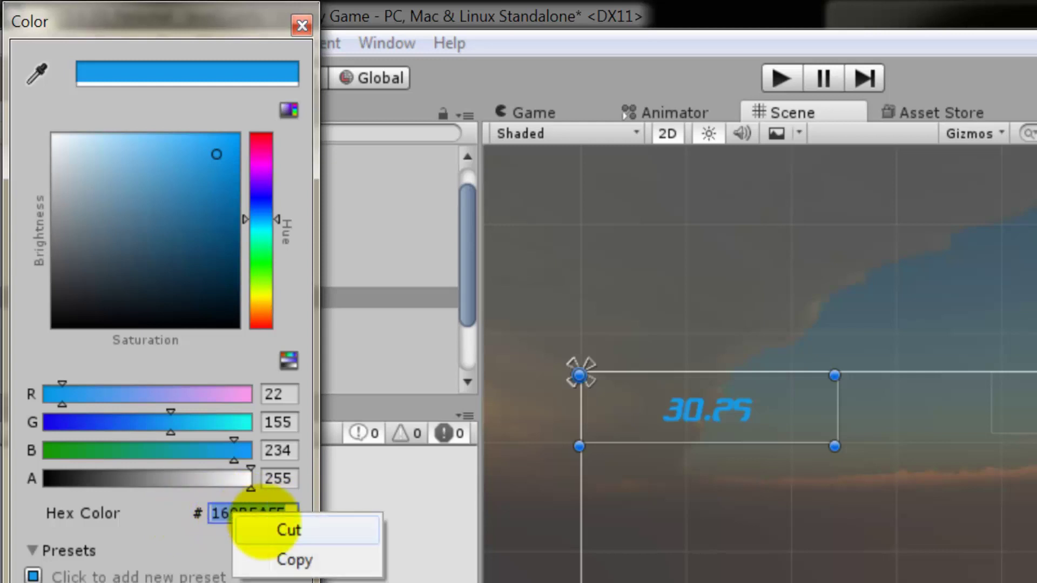
click(295, 558)
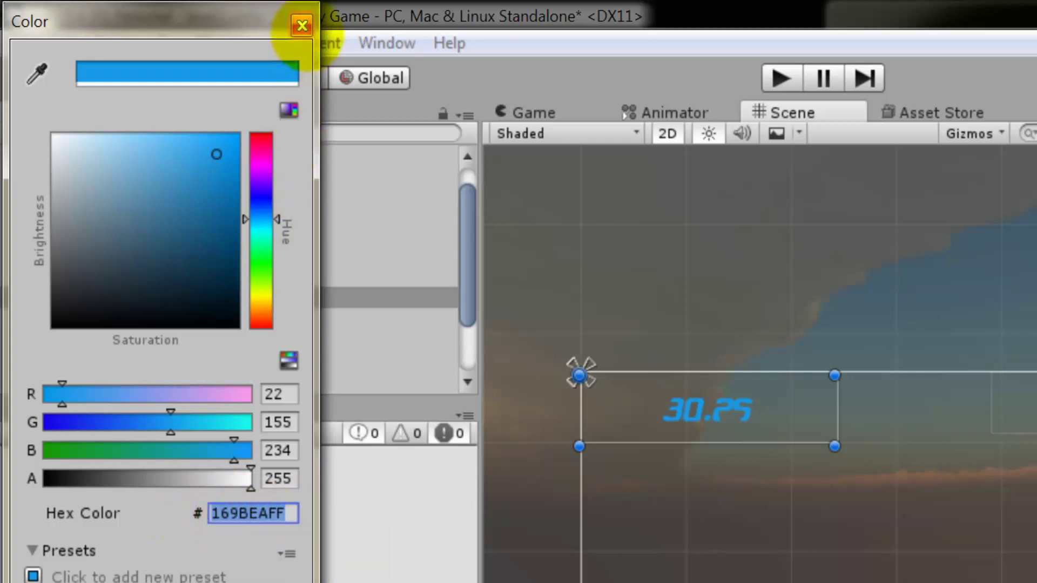
click(302, 25)
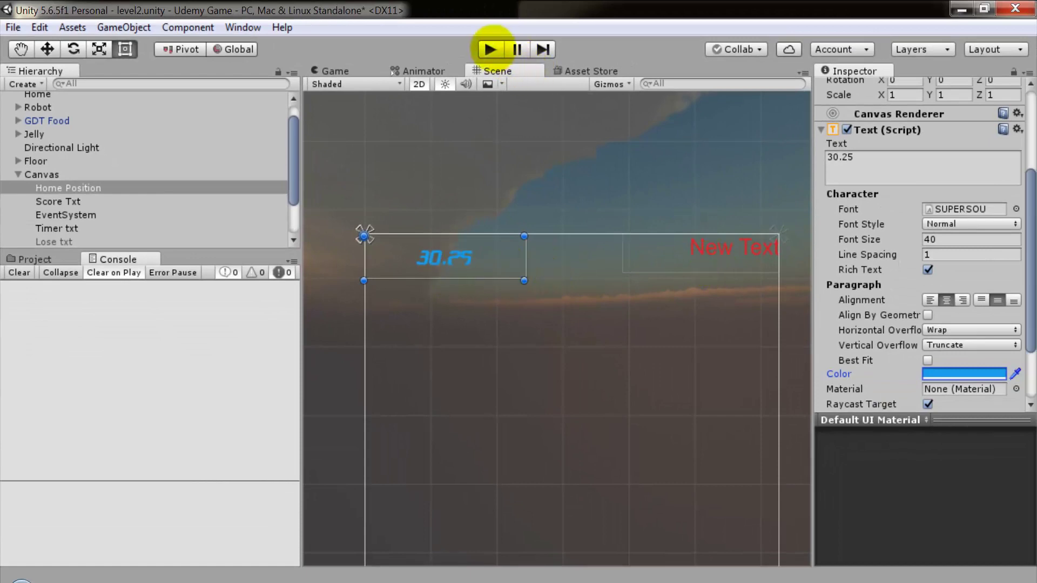
click(490, 49)
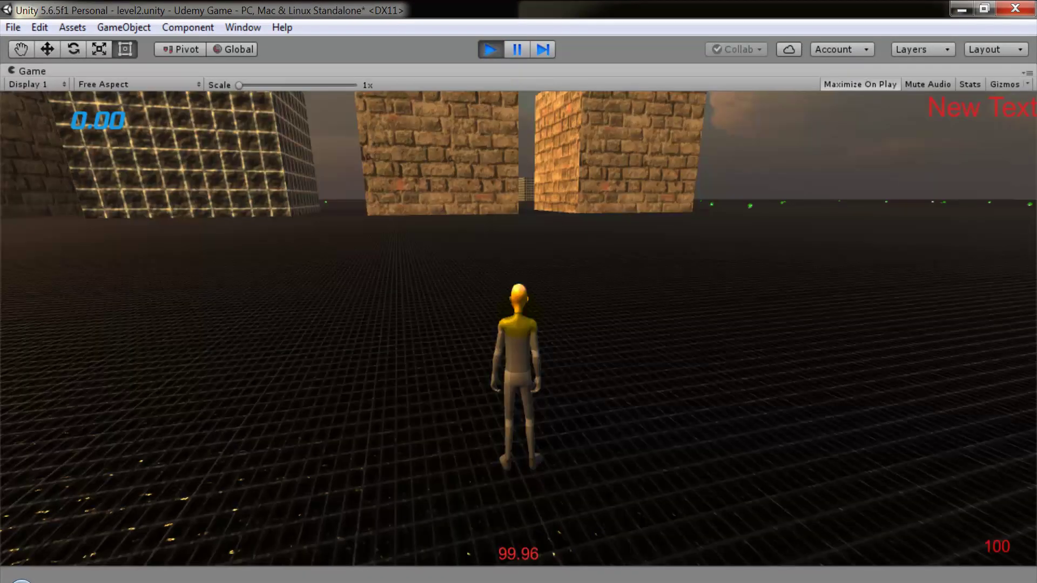
key(w)
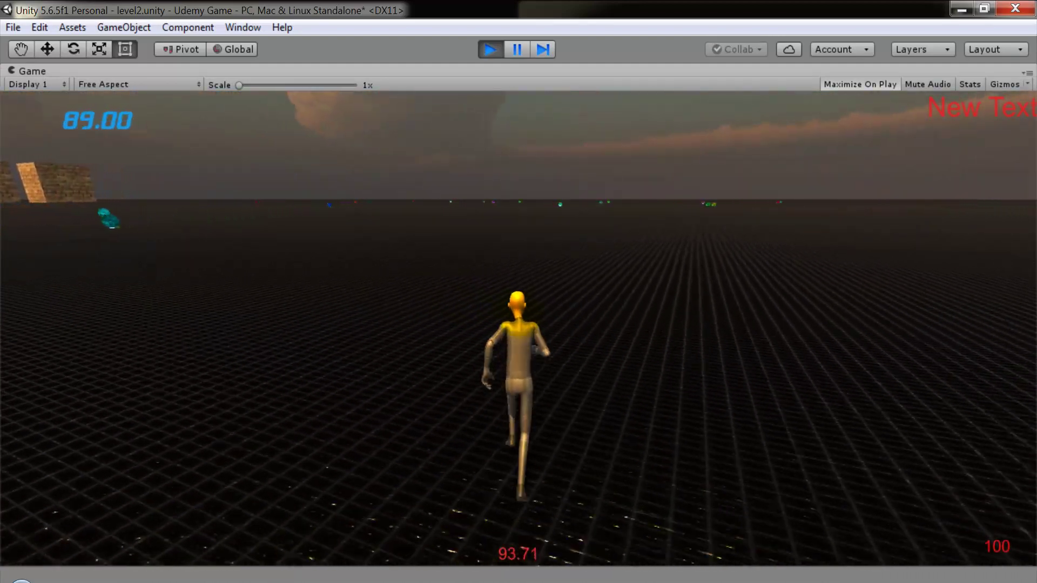
key(a)
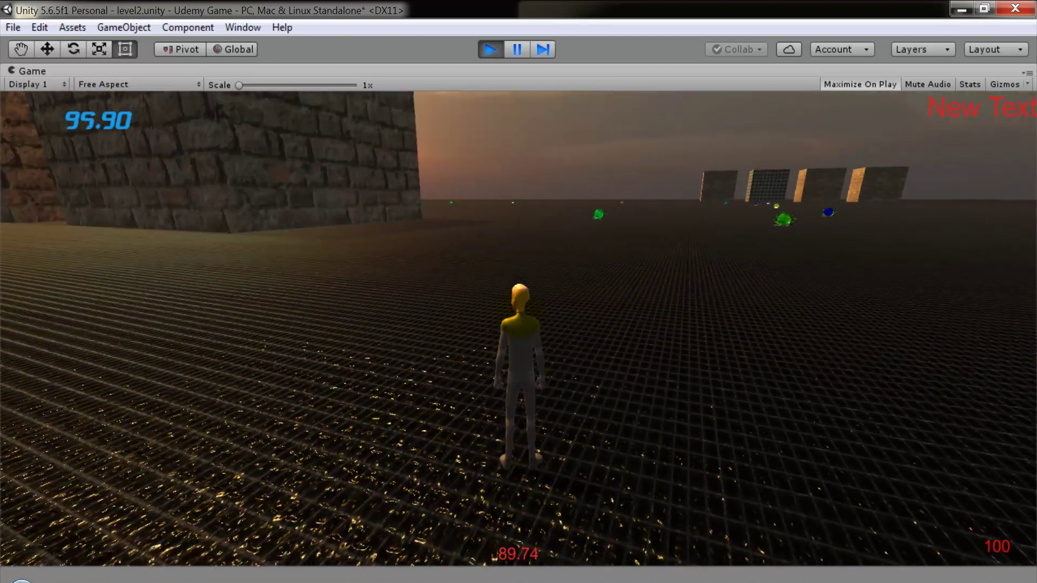
key(a)
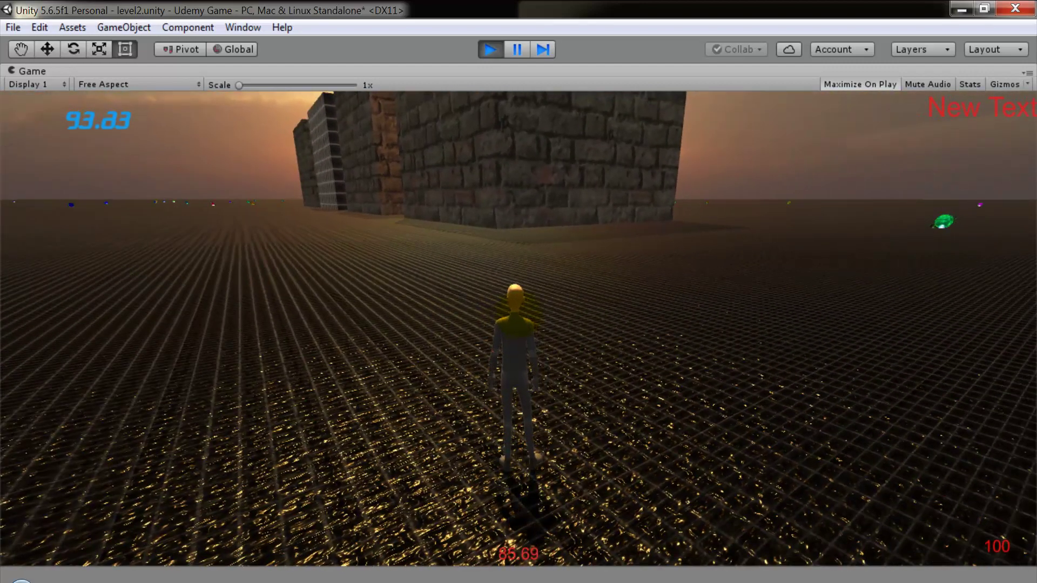
key(ctrl+p)
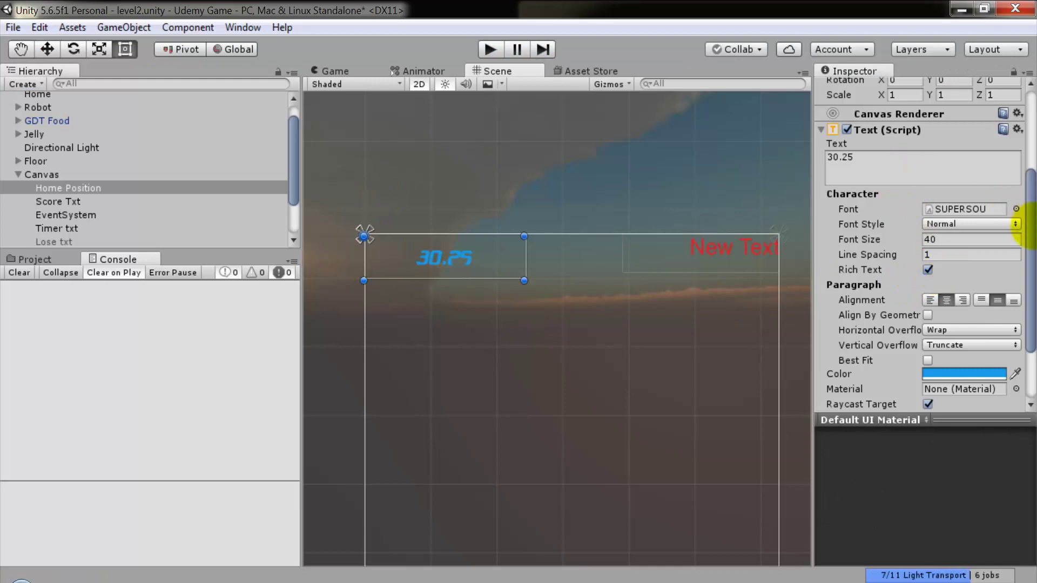
Anchor the 30.25 timer text bottom-left, shrink its box to about 177×59, and test-run the game.
drag(1028, 216, 1028, 142)
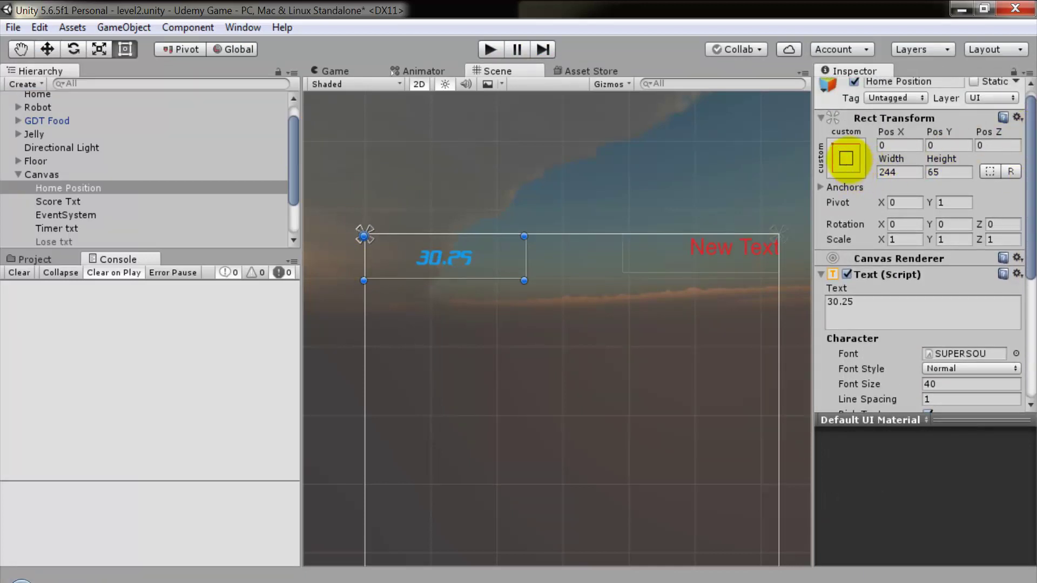
click(846, 159)
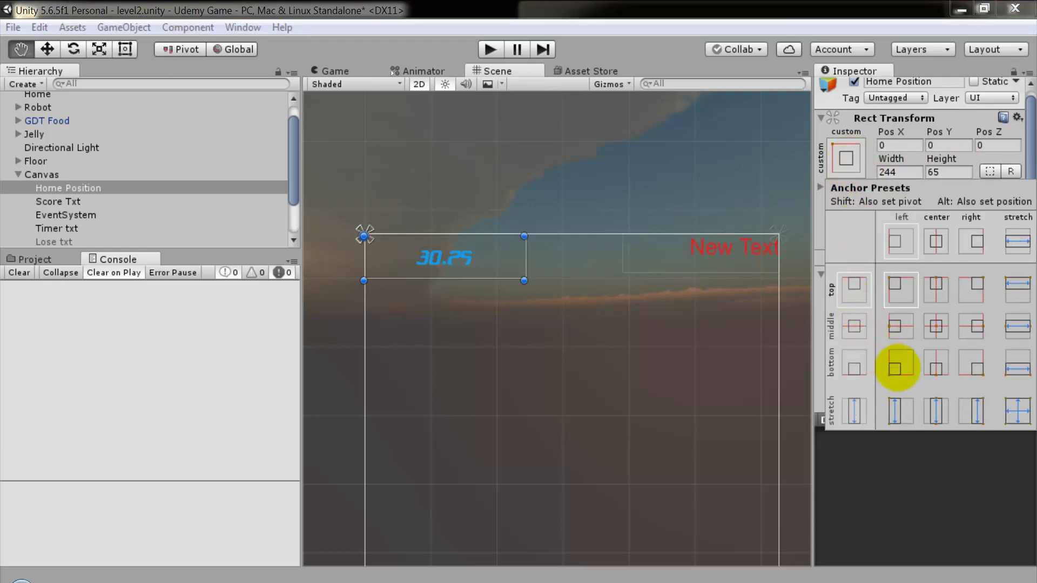
alt+click(899, 369)
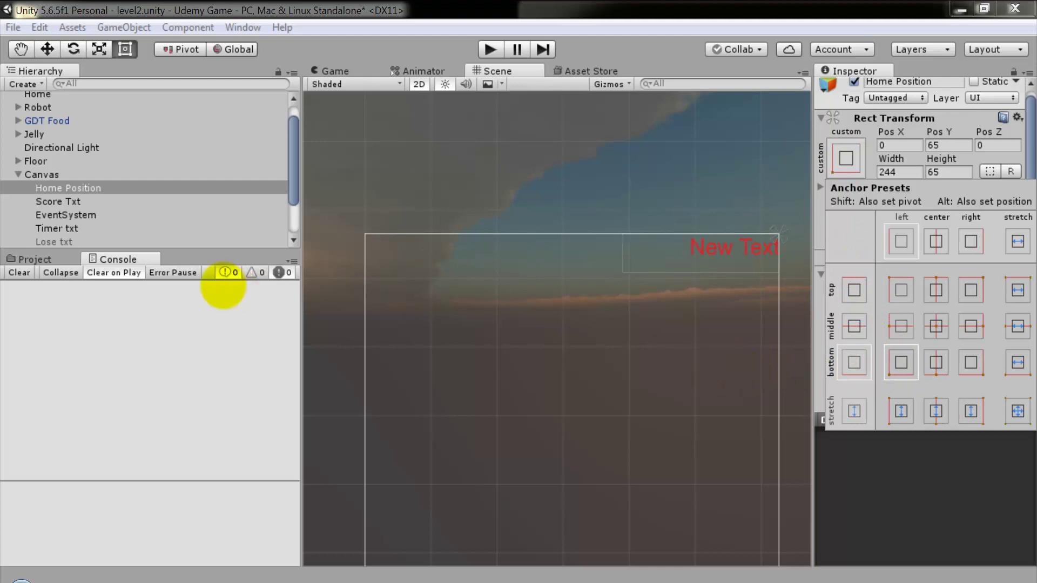
double_click(93, 188)
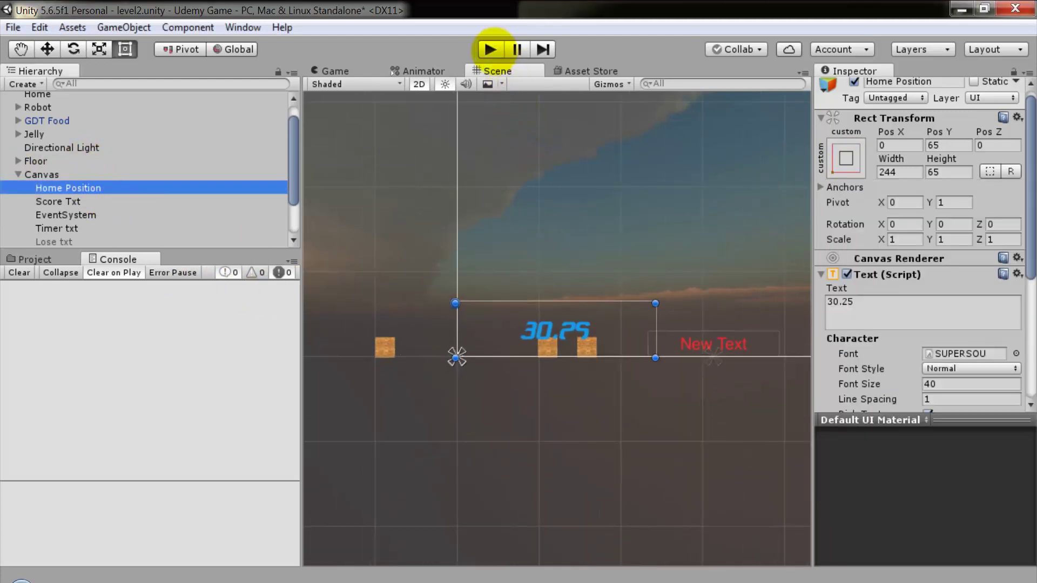
drag(655, 303, 610, 308)
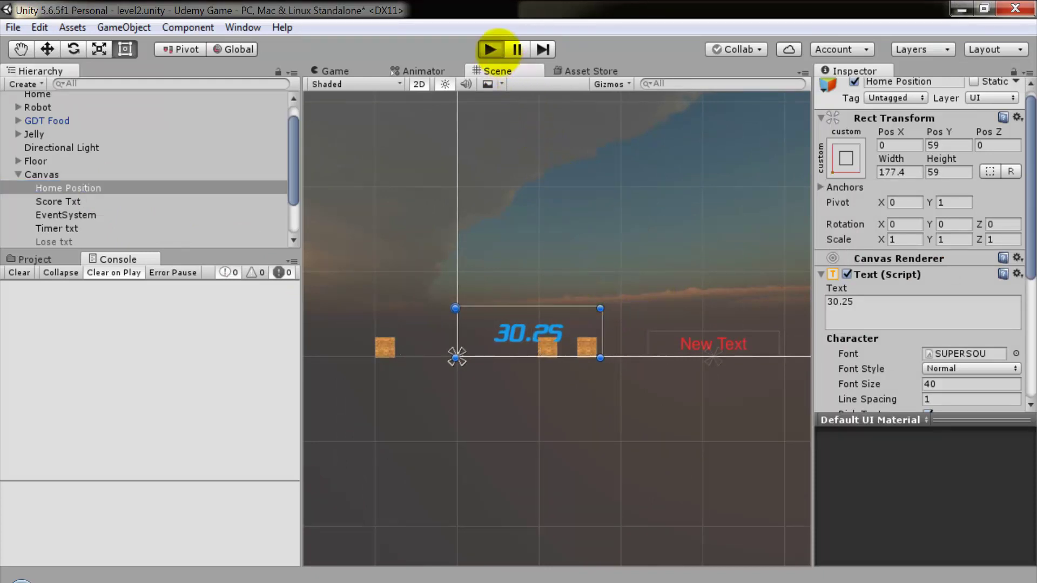
click(495, 50)
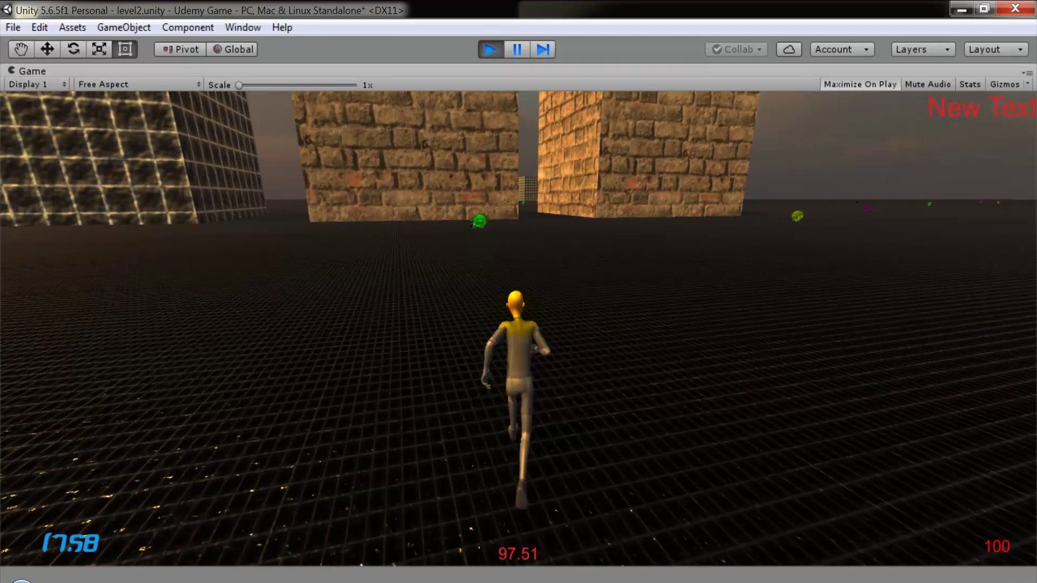
Stop the test run and select the New Text score label with the Rect tool.
key(ctrl+p)
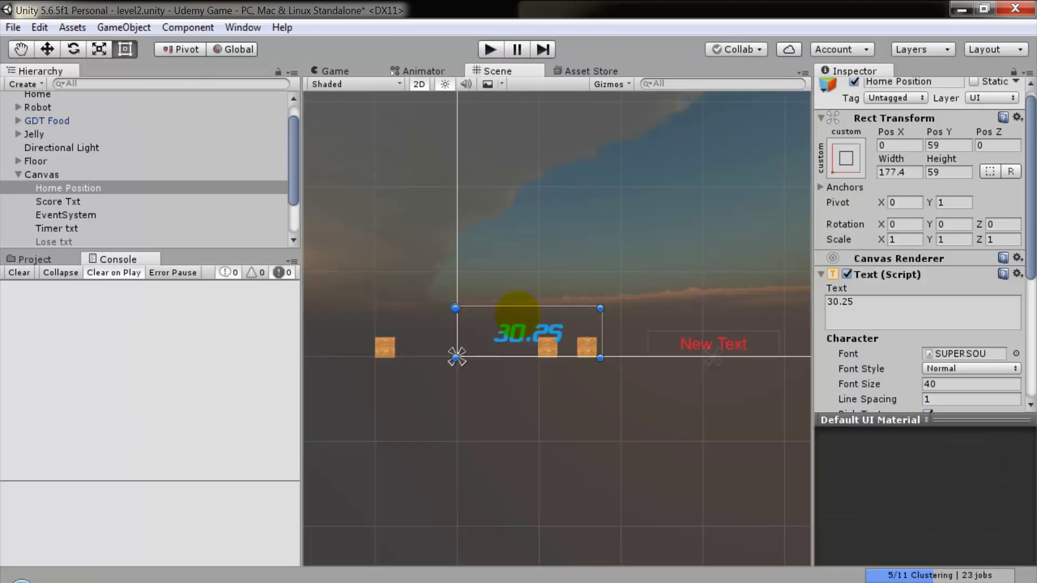
scroll(504, 406, up, 3)
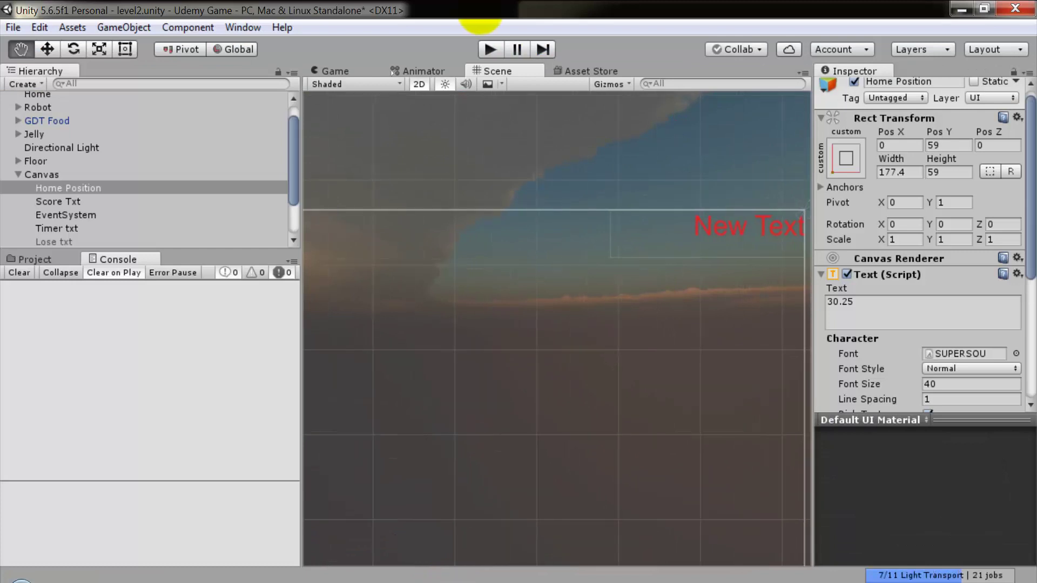
key(t)
click(764, 243)
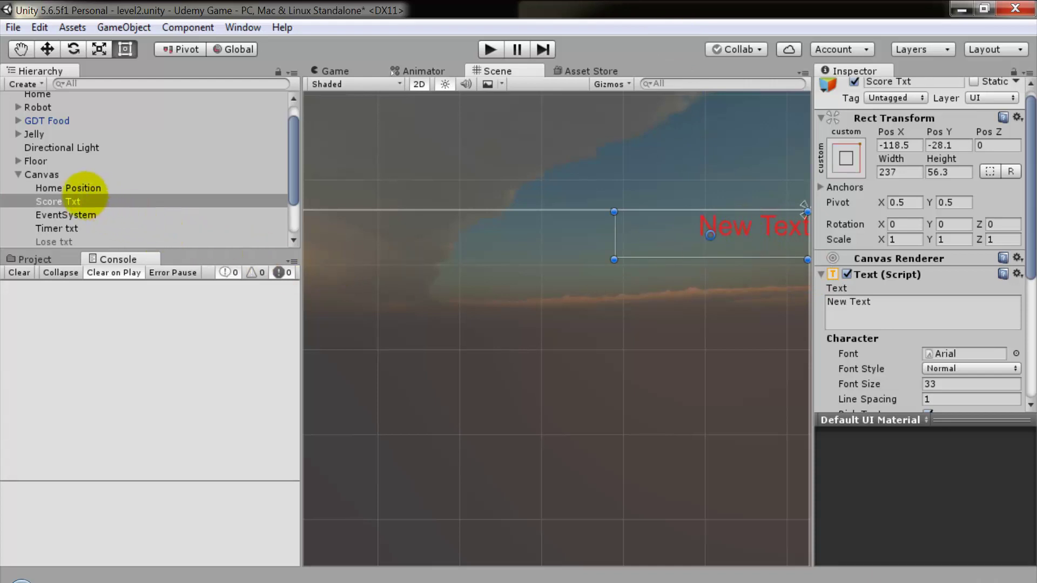
Add a Raw Image under the Canvas.
click(41, 174)
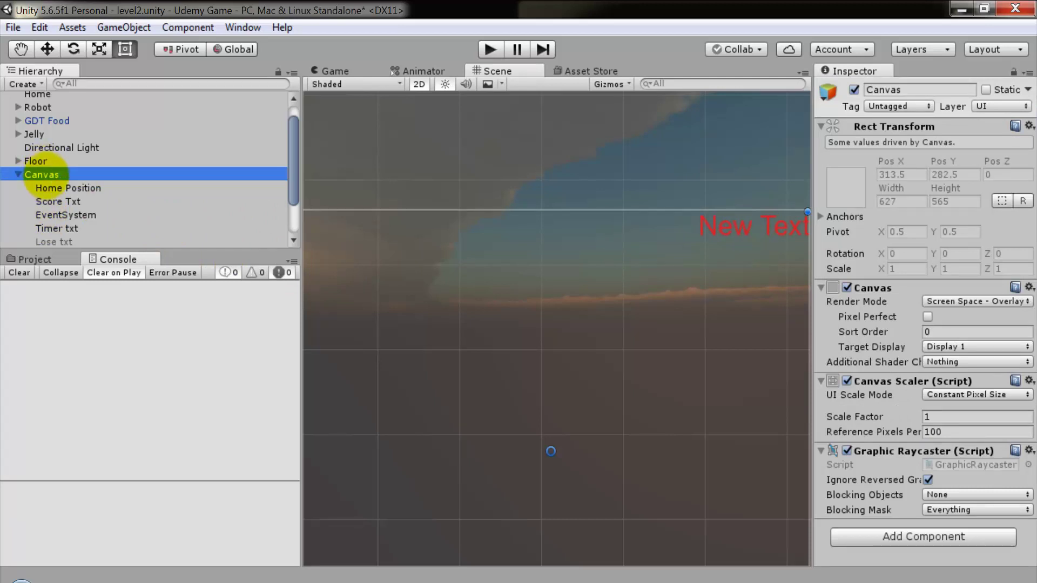
right_click(46, 174)
mouse_move(133, 339)
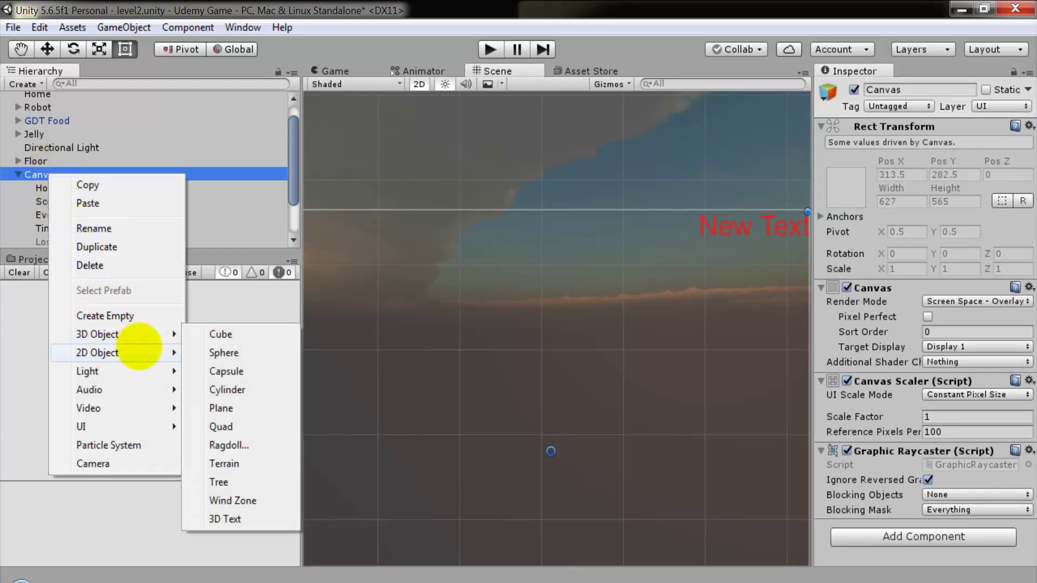
mouse_move(147, 372)
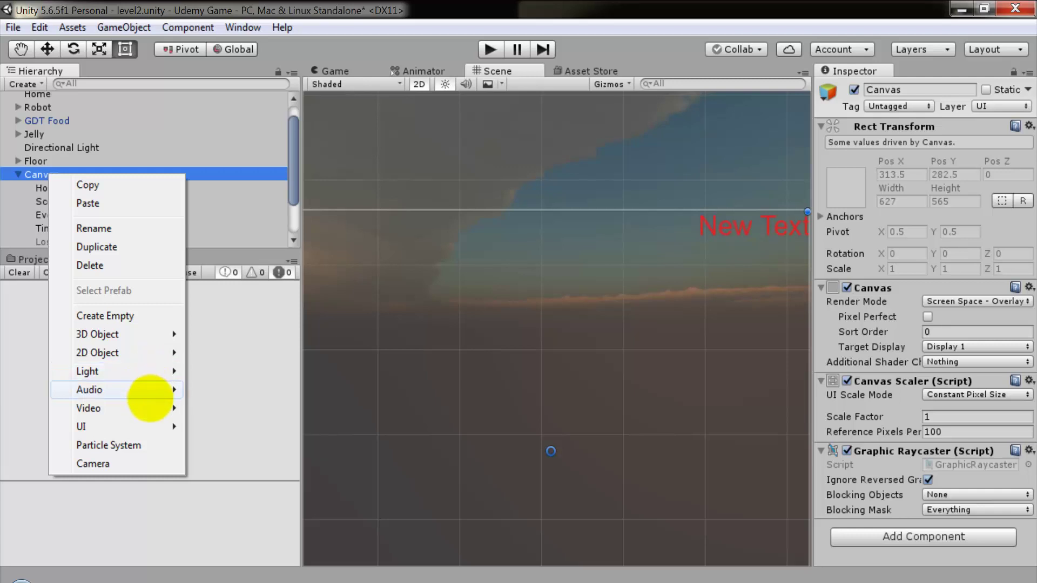
mouse_move(157, 427)
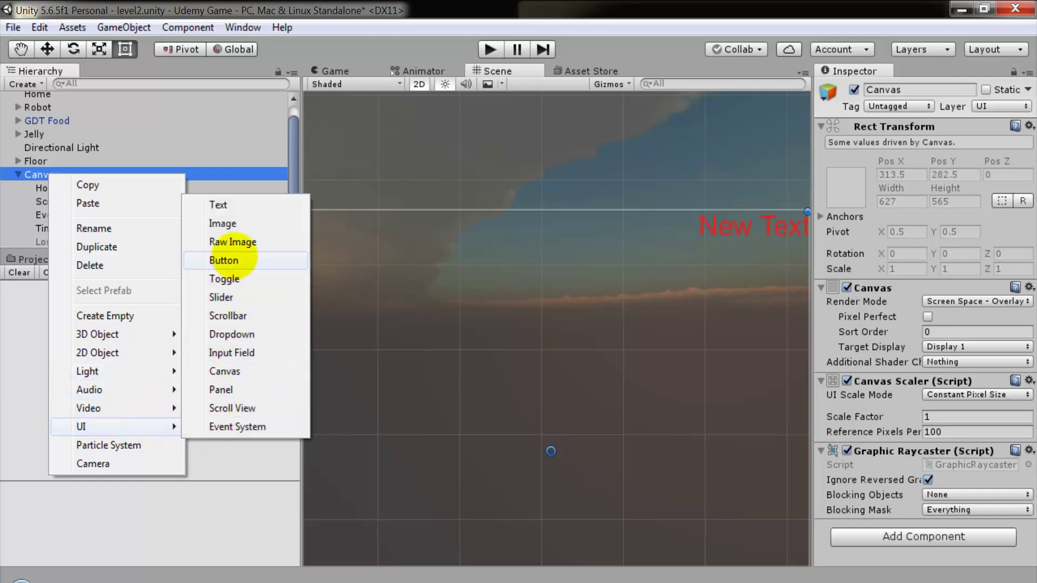
click(234, 242)
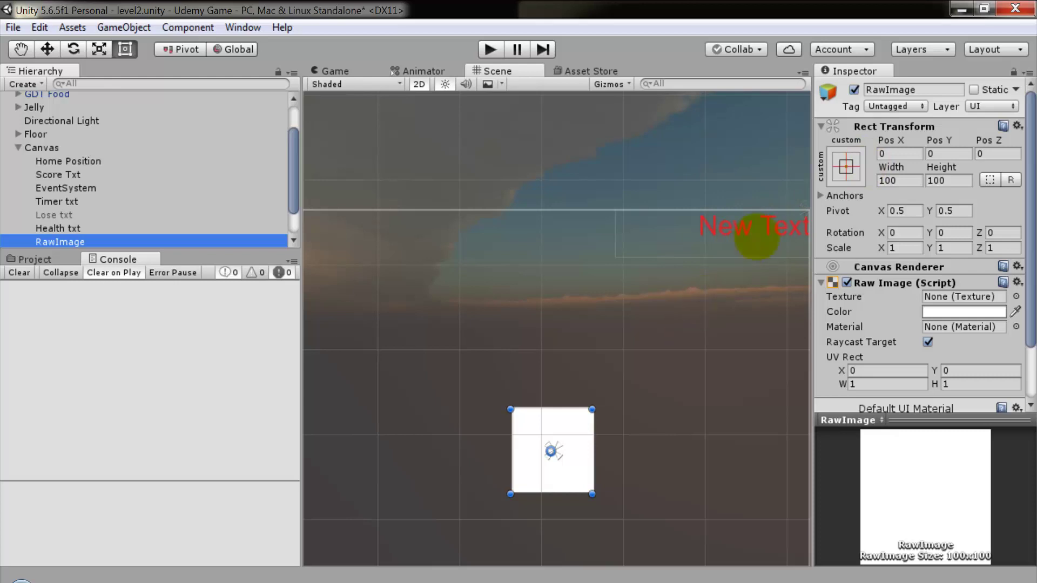
Pin the Raw Image to the canvas's top-right corner and resize it to about 175 by 85.
click(845, 166)
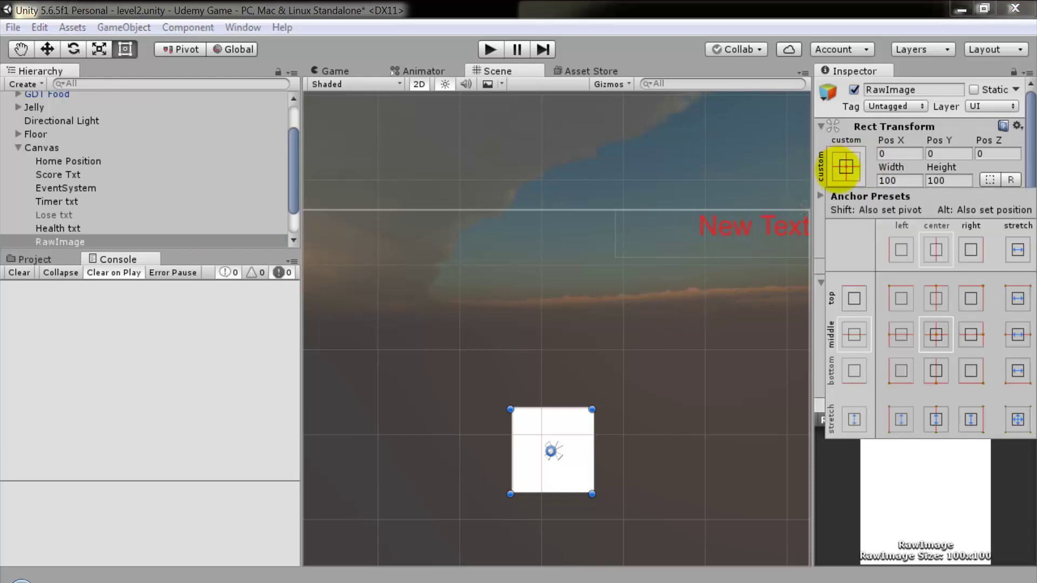
key(alt)
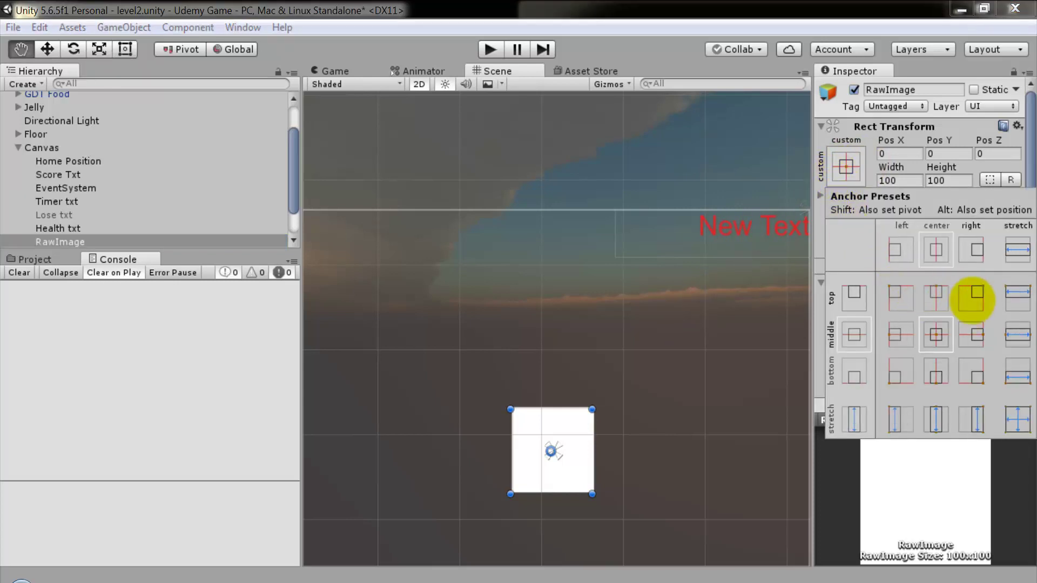
alt+click(971, 294)
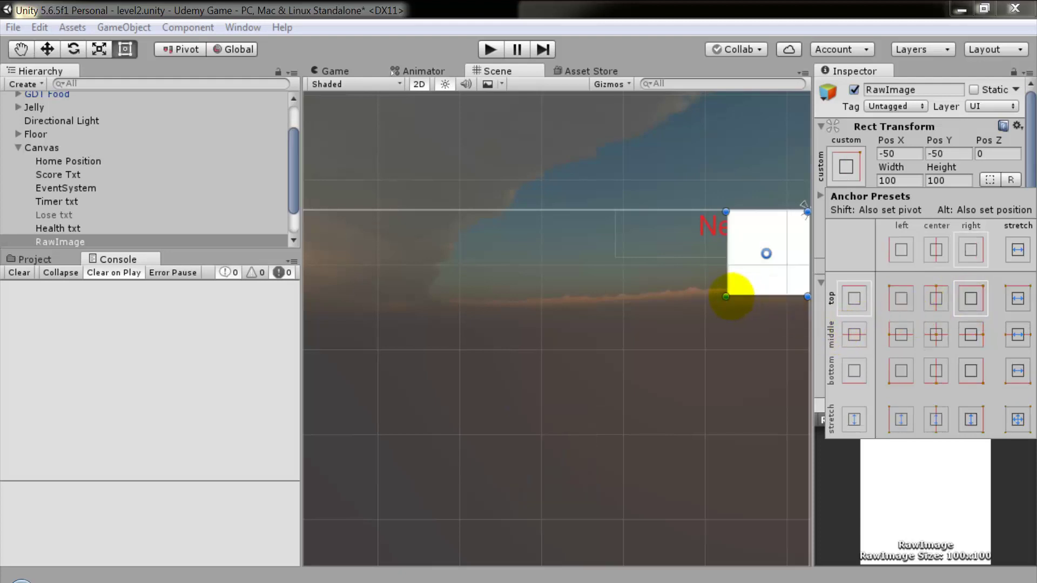
click(724, 296)
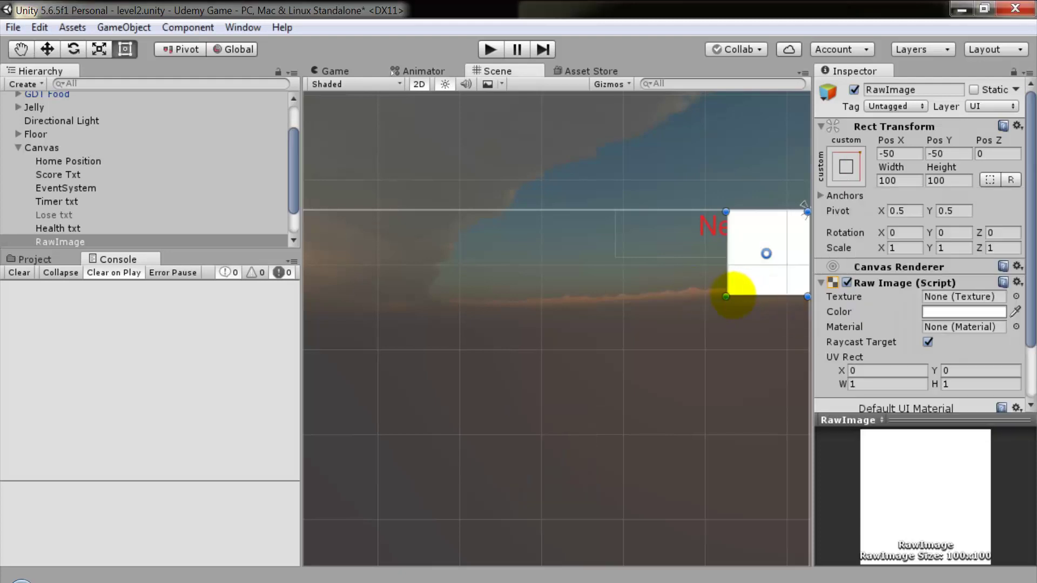
drag(726, 297, 617, 275)
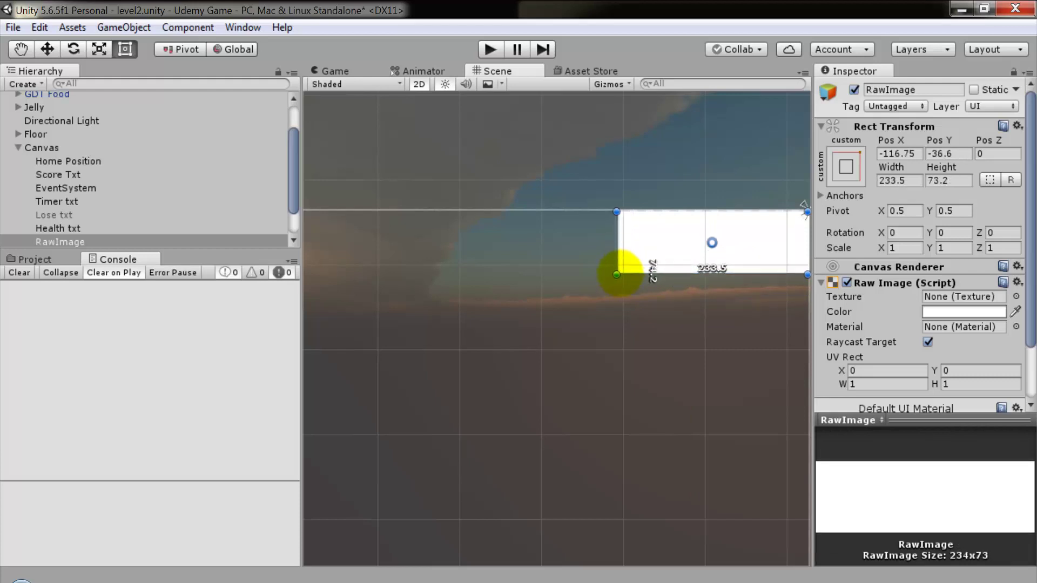
drag(617, 274, 665, 284)
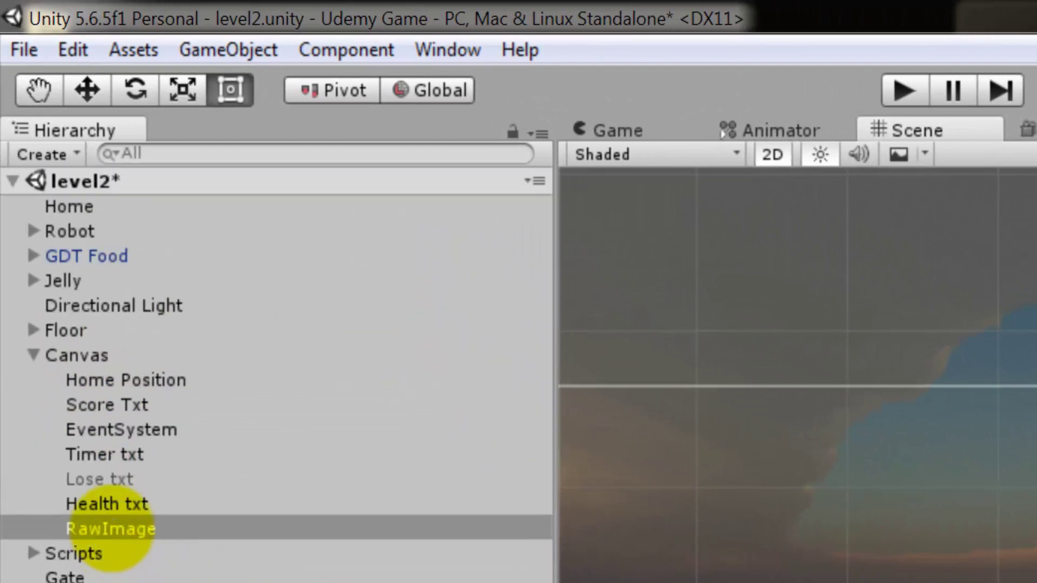
Rename RawImage to 'Score img' and move Score Txt below it in the Hierarchy.
click(111, 528)
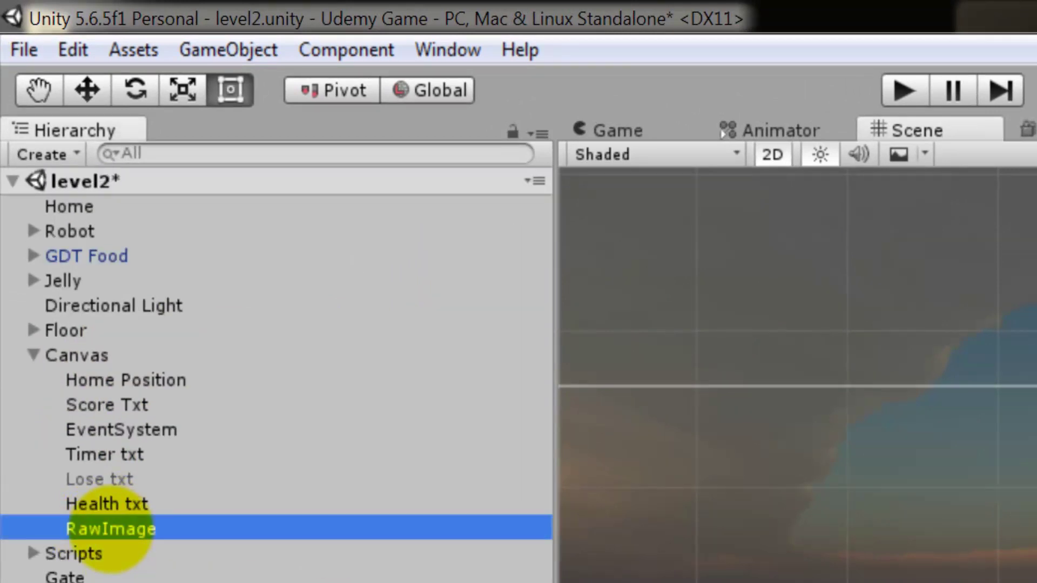
click(119, 534)
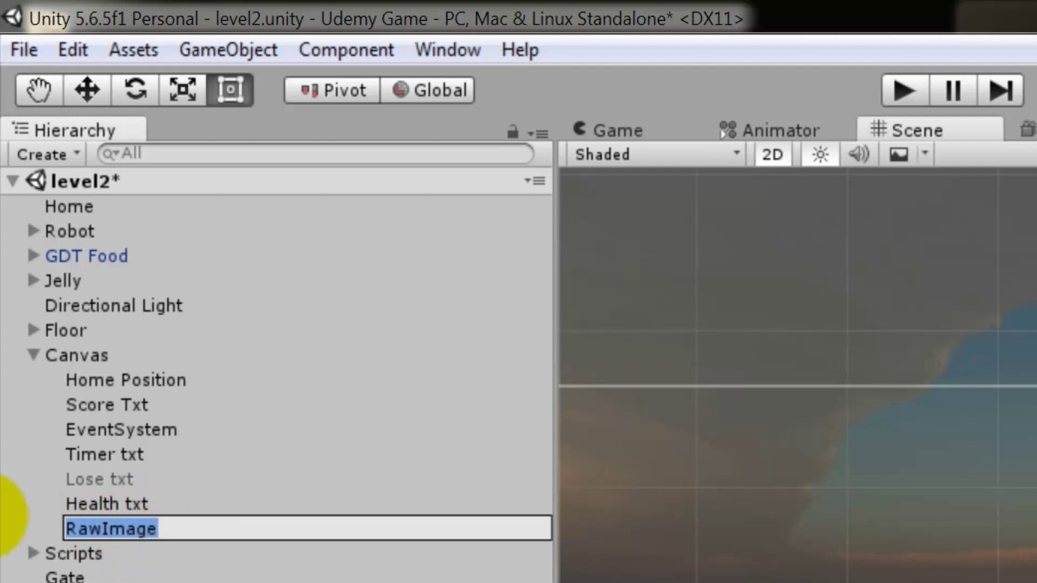
text(Score img)
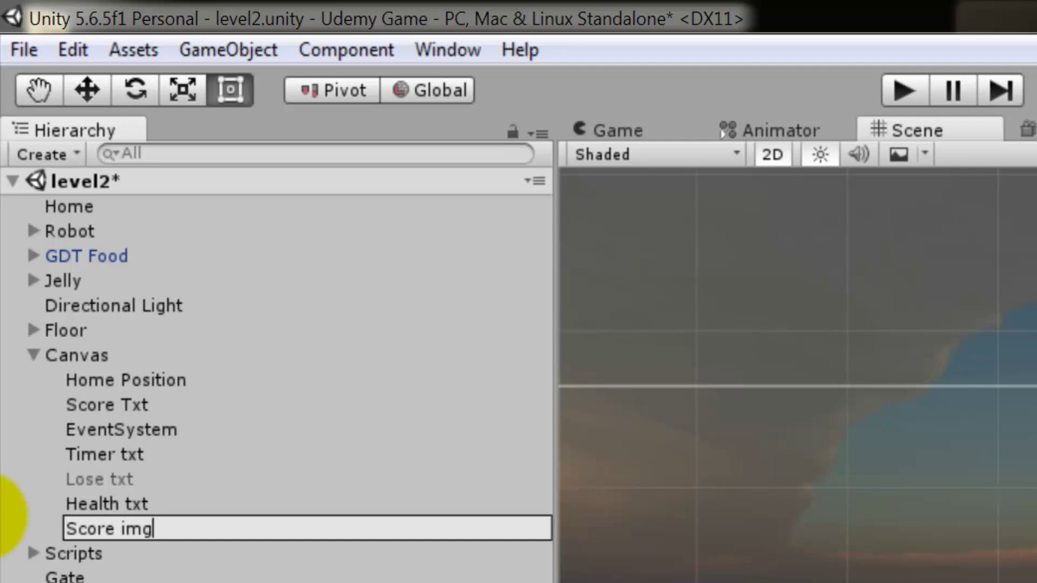
key(Return)
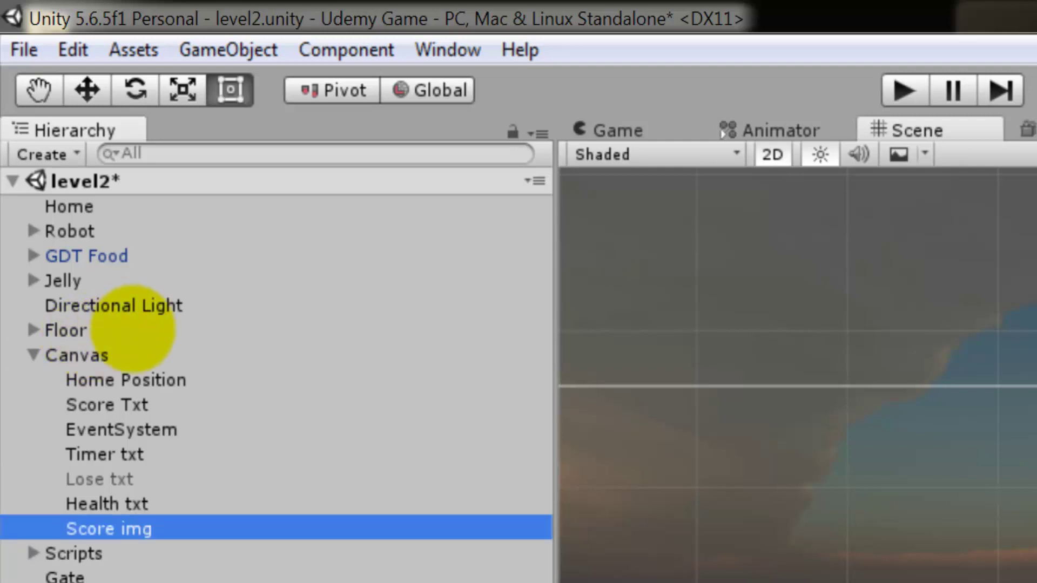
drag(123, 397, 84, 384)
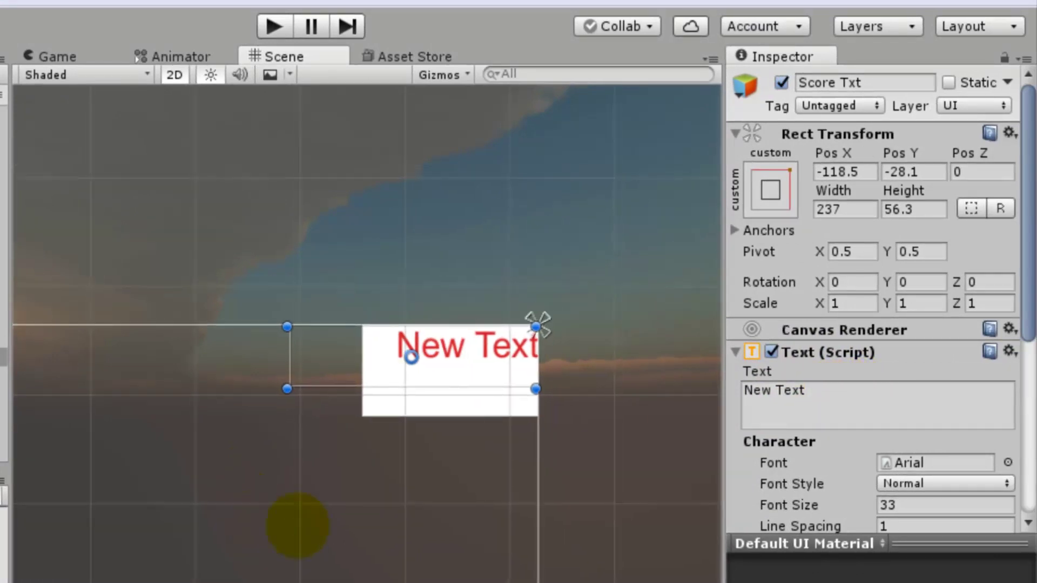
Change Score Txt's font size from 33 to 50 and its text to '22'.
middle_drag(296, 526, 262, 535)
click(202, 562)
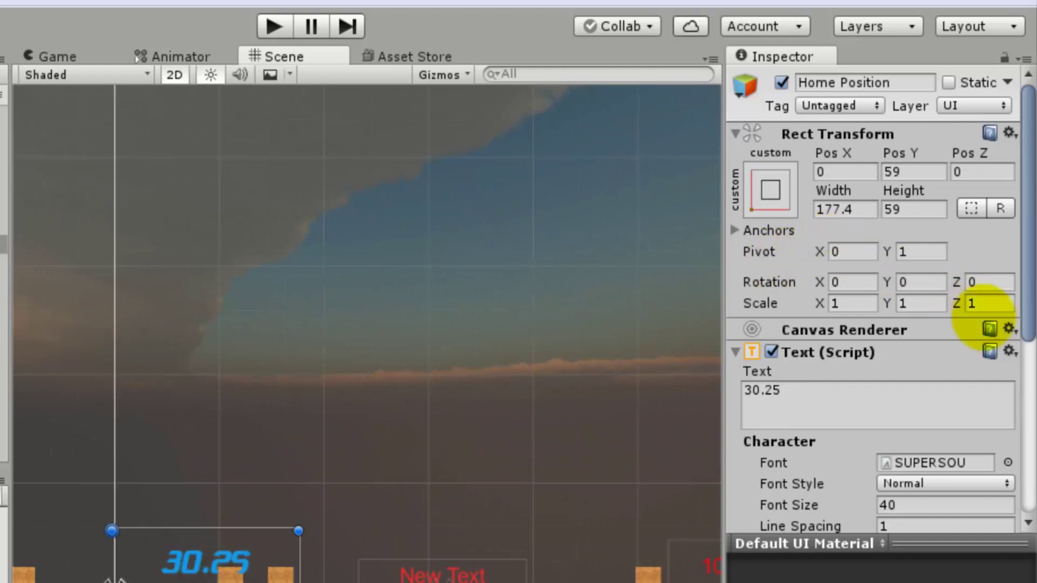
key(f)
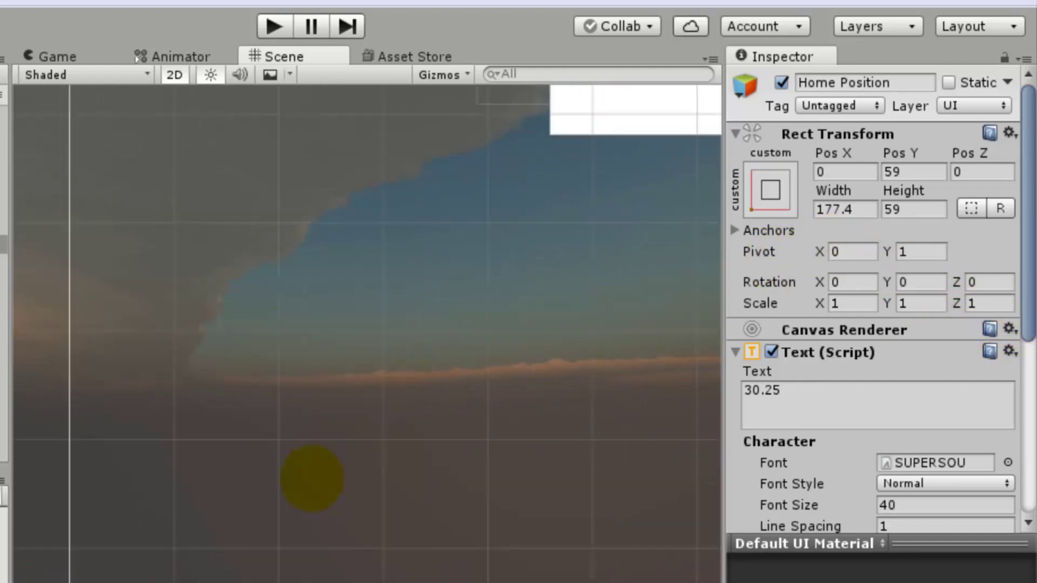
click(407, 313)
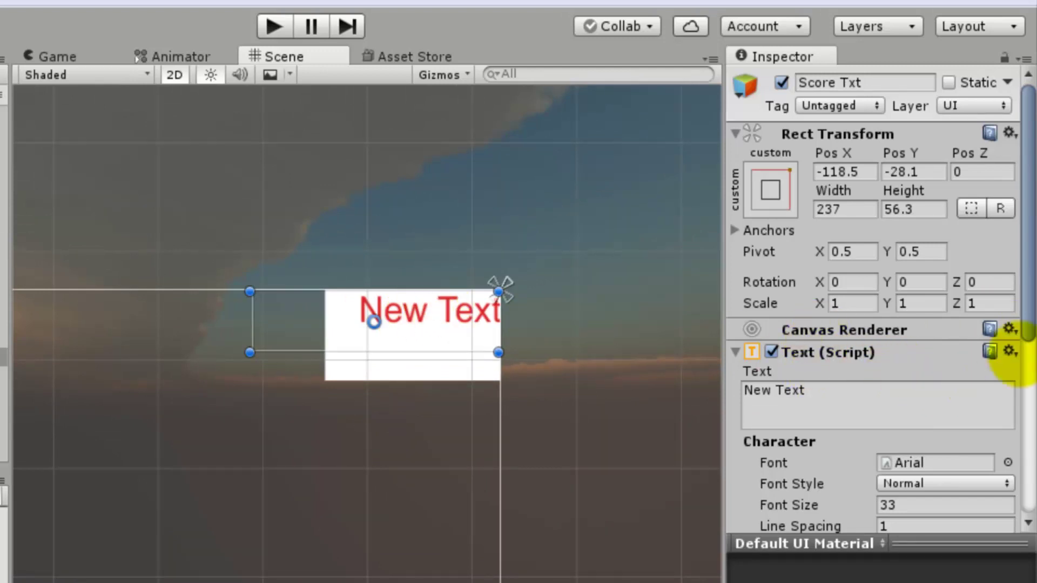
drag(1029, 290, 1020, 347)
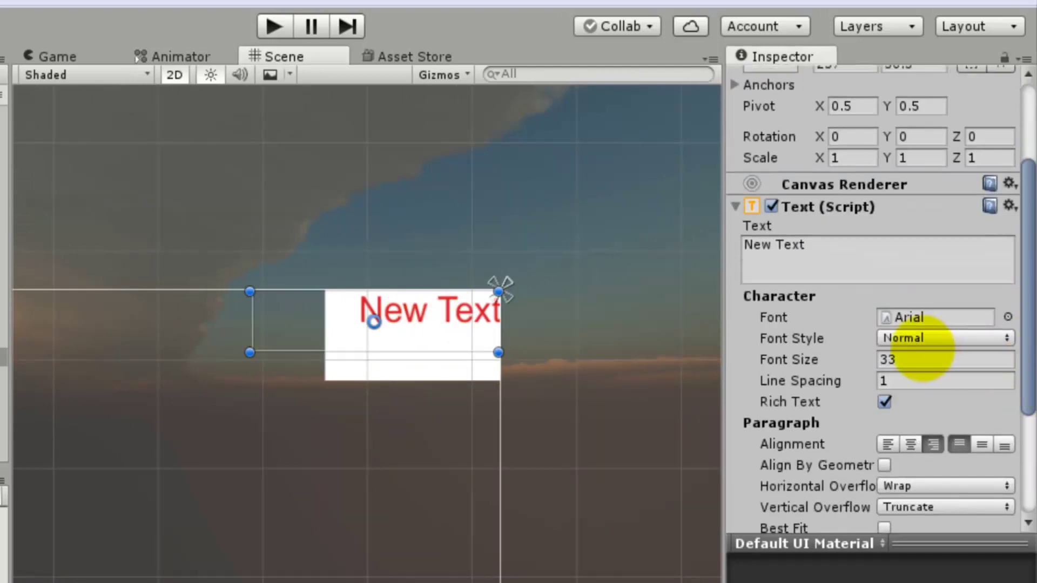
click(912, 358)
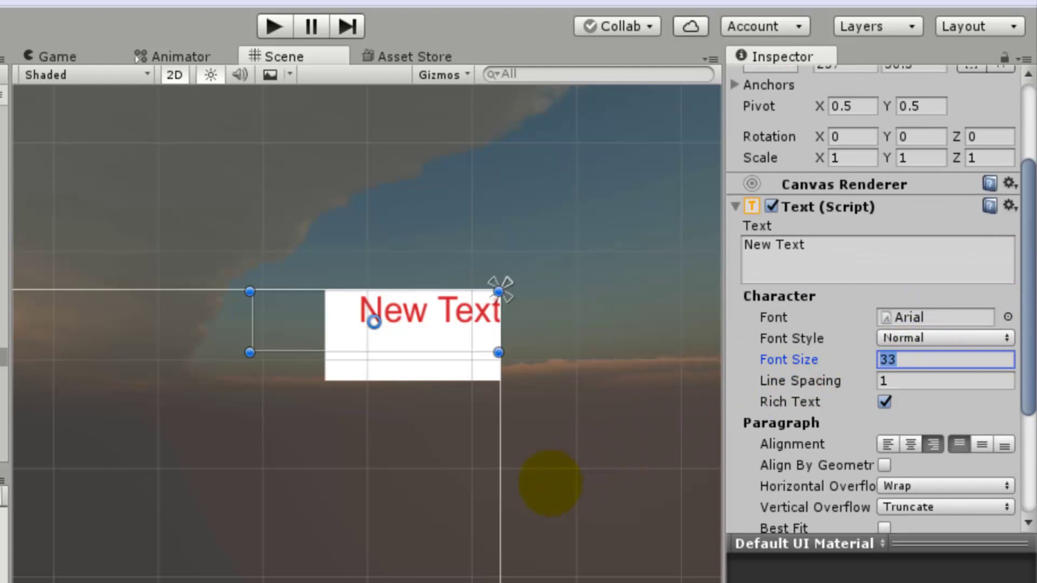
key(BackSpace)
text(50)
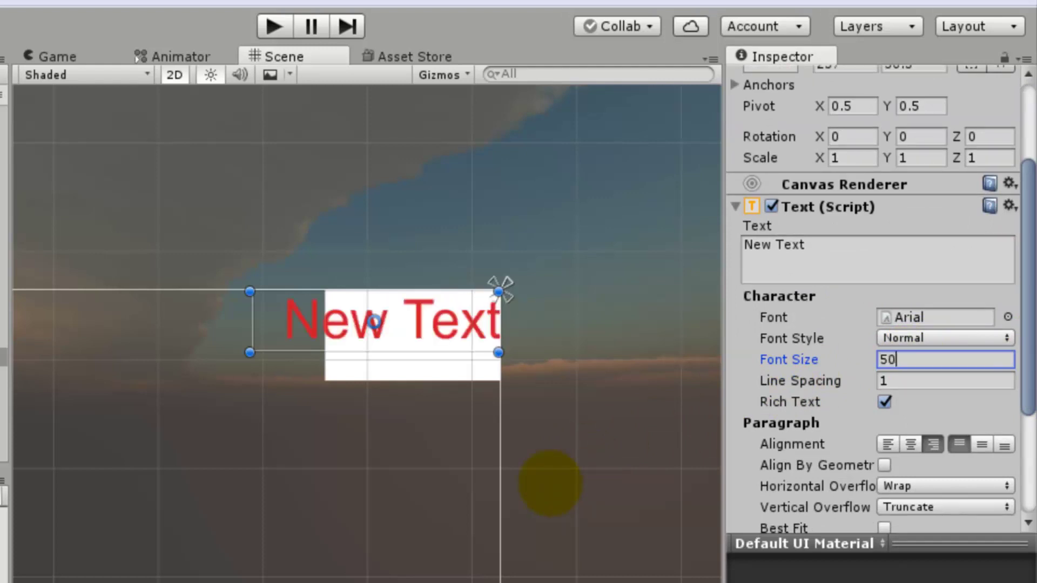
click(841, 241)
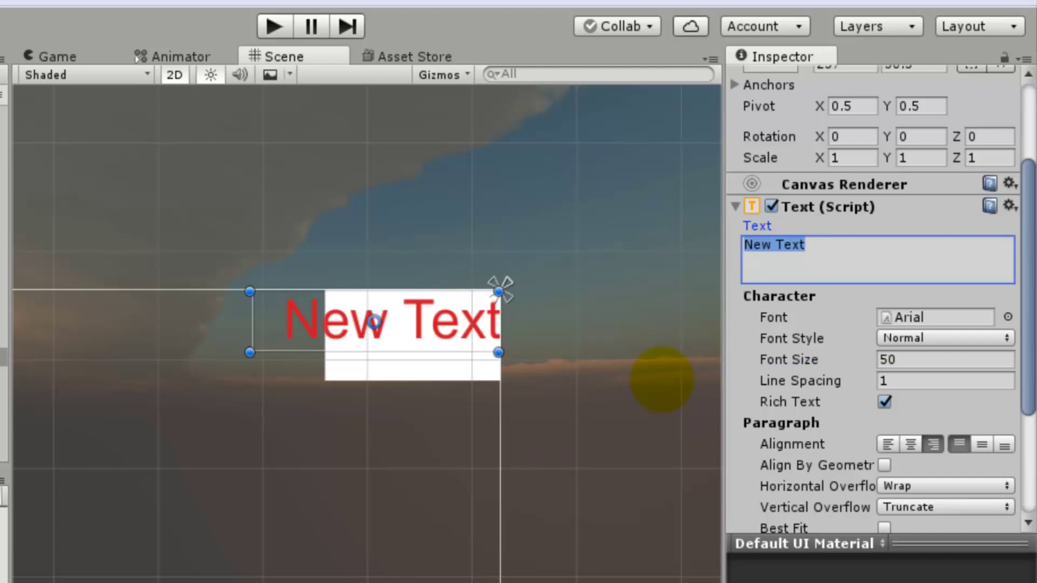
text(22)
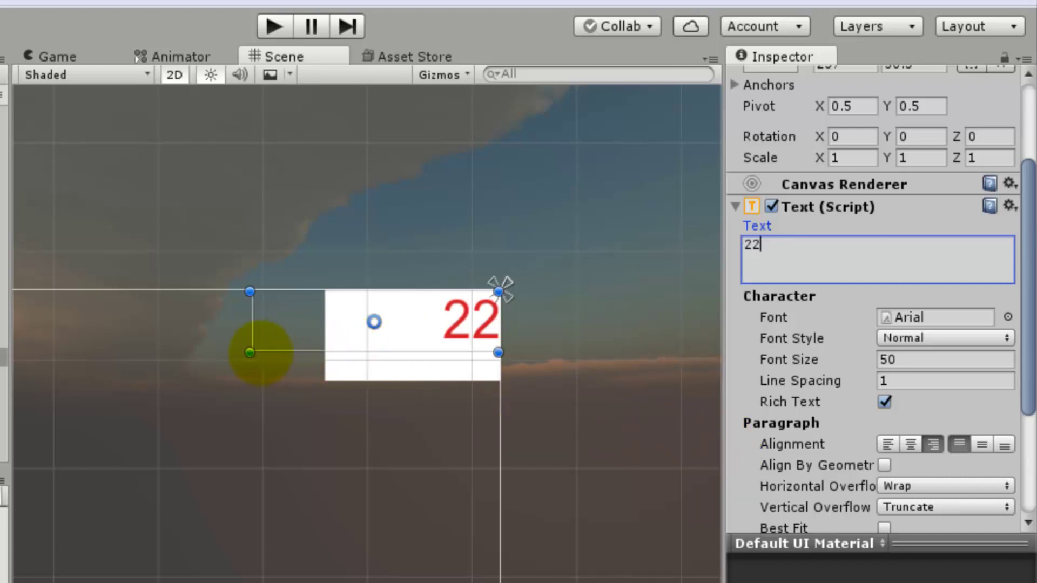
Centre the 22 horizontally and vertically and fit its box over Score img, about 135.72×85.
mouse_move(250, 352)
mouse_down()
mouse_move(325, 351)
mouse_move(349, 380)
mouse_up()
click(343, 370)
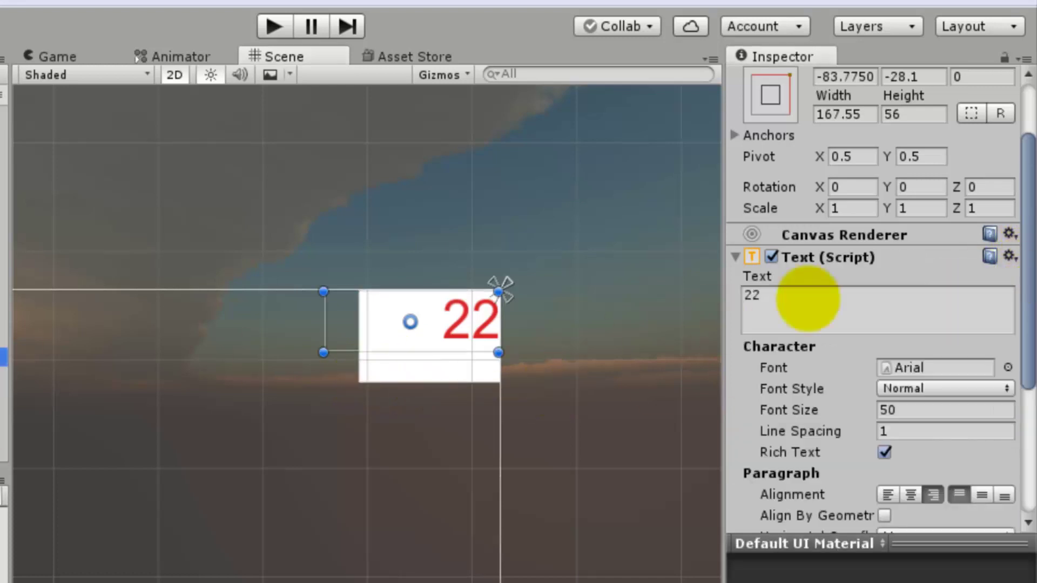
click(911, 495)
drag(324, 336, 358, 335)
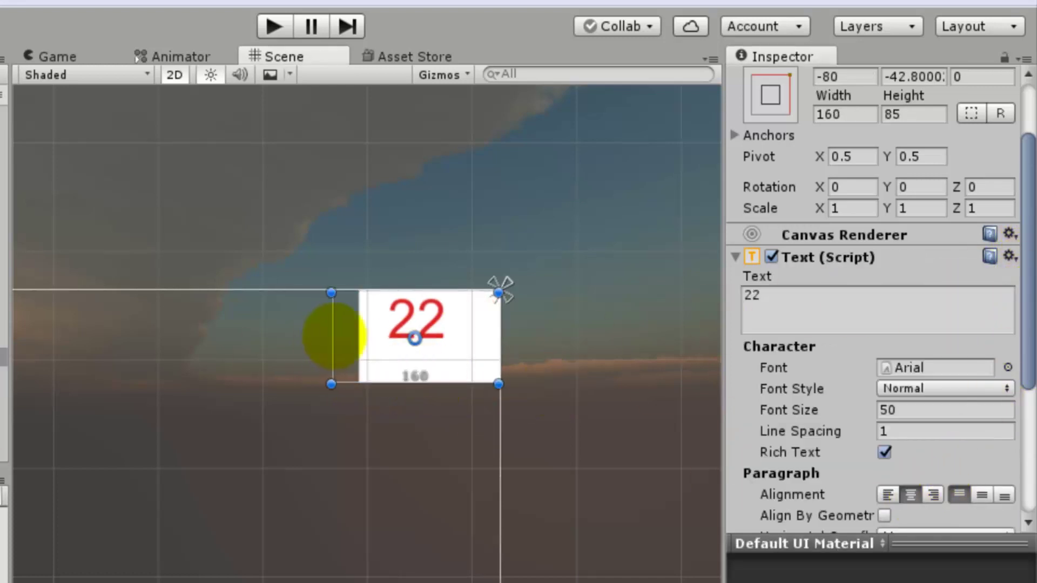
click(982, 495)
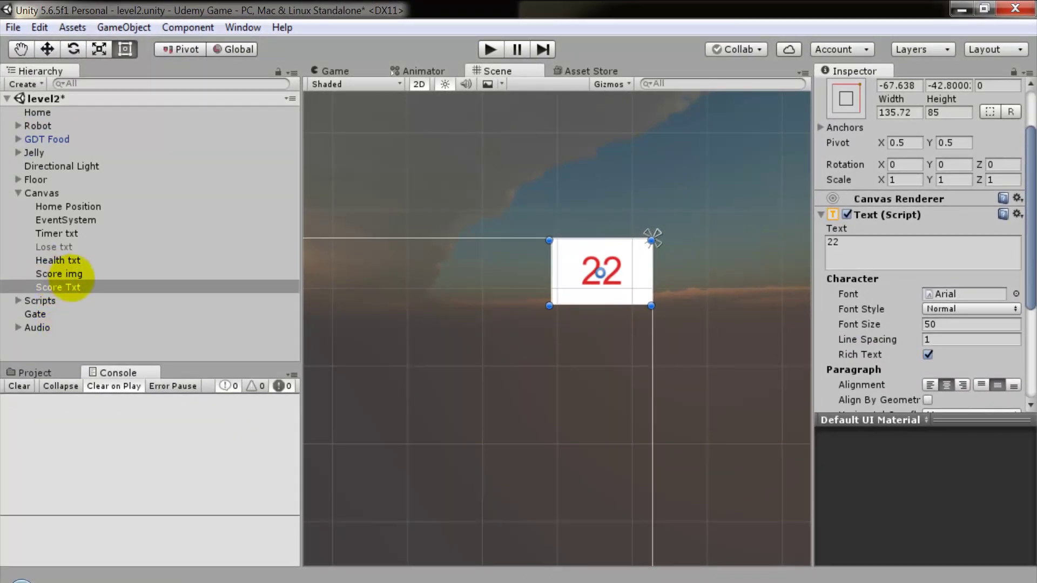
Set the Score img Raw Image texture to Aim.
click(60, 274)
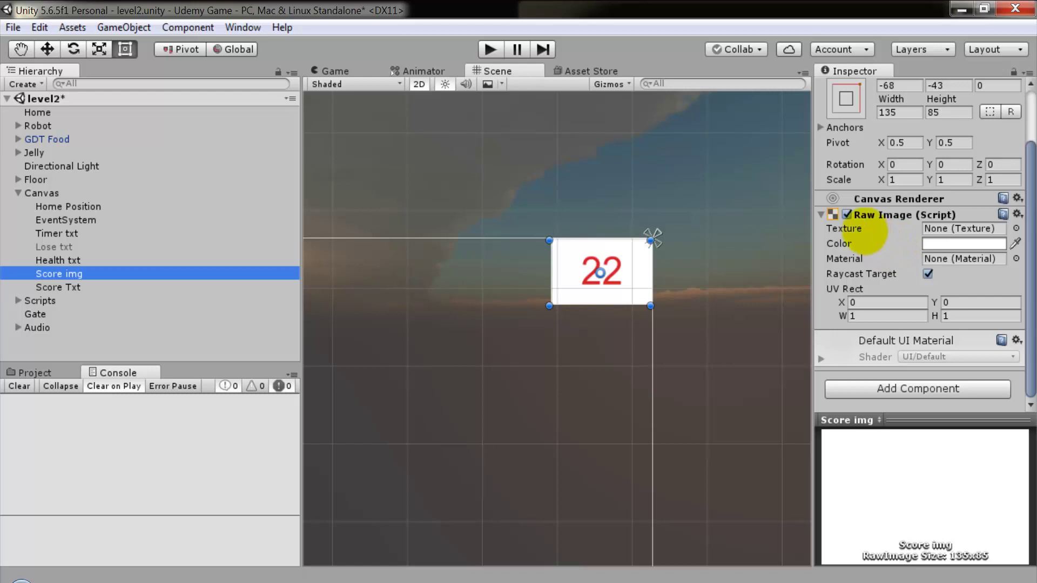
click(1017, 228)
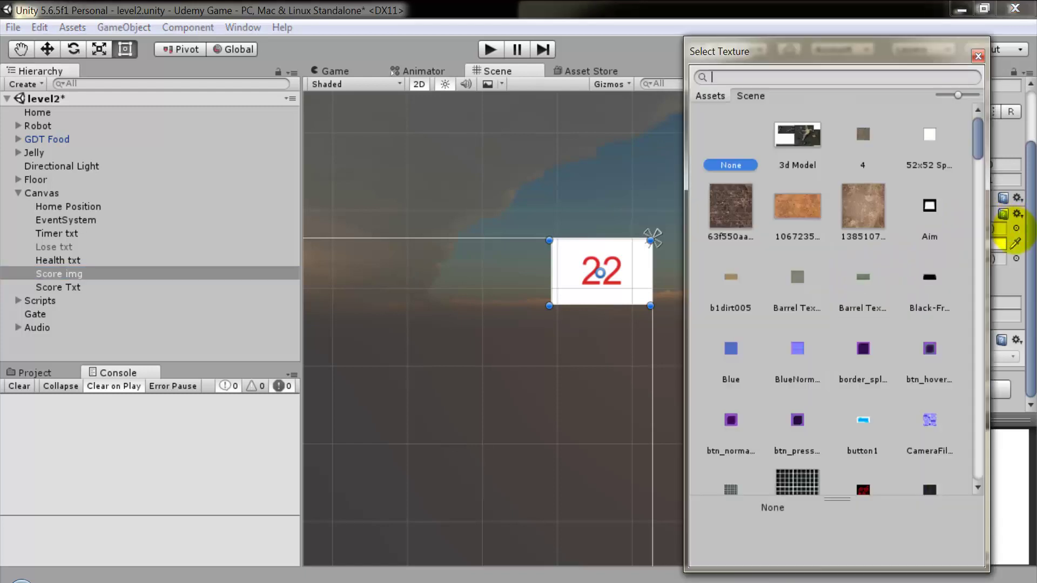
click(934, 219)
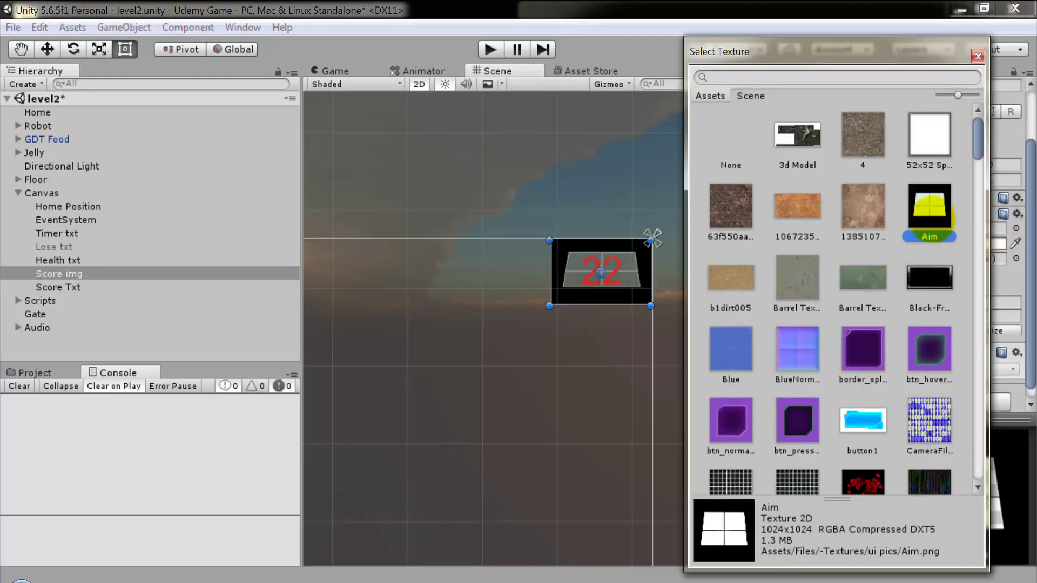
key(Return)
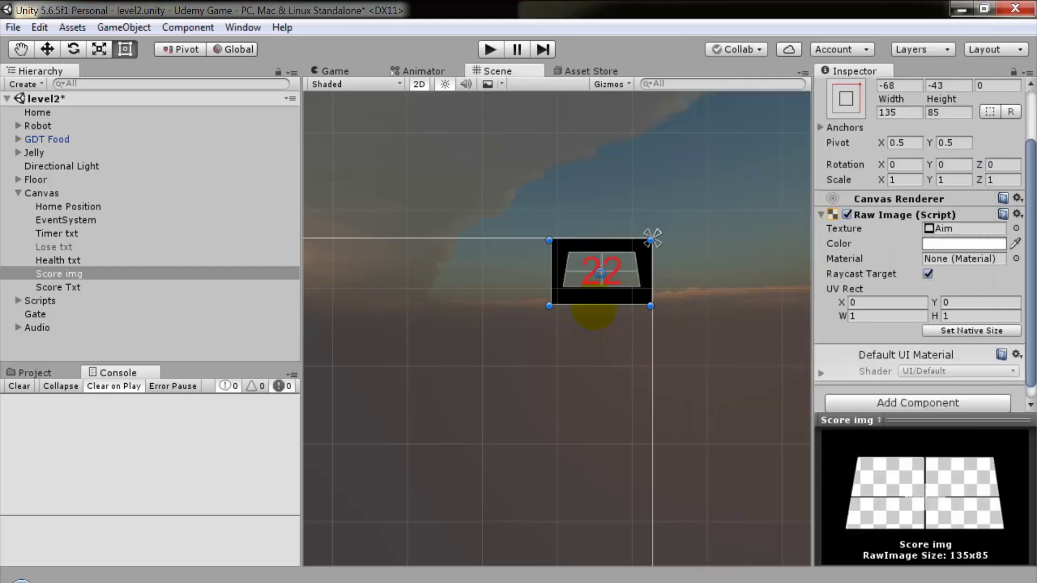
Tint Score img blue with hex 169BEA and alpha 159.
click(652, 238)
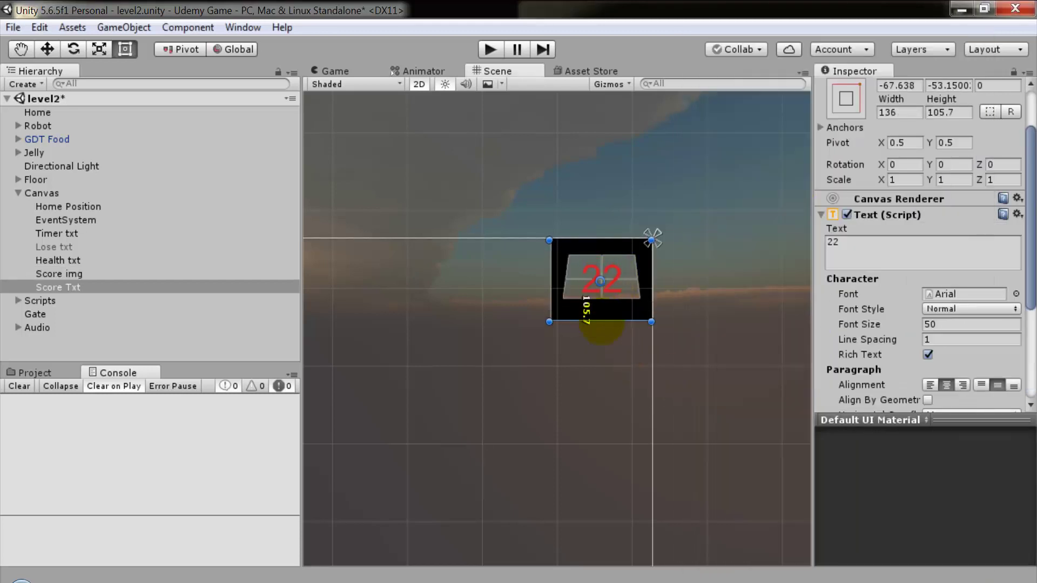
click(605, 327)
click(985, 243)
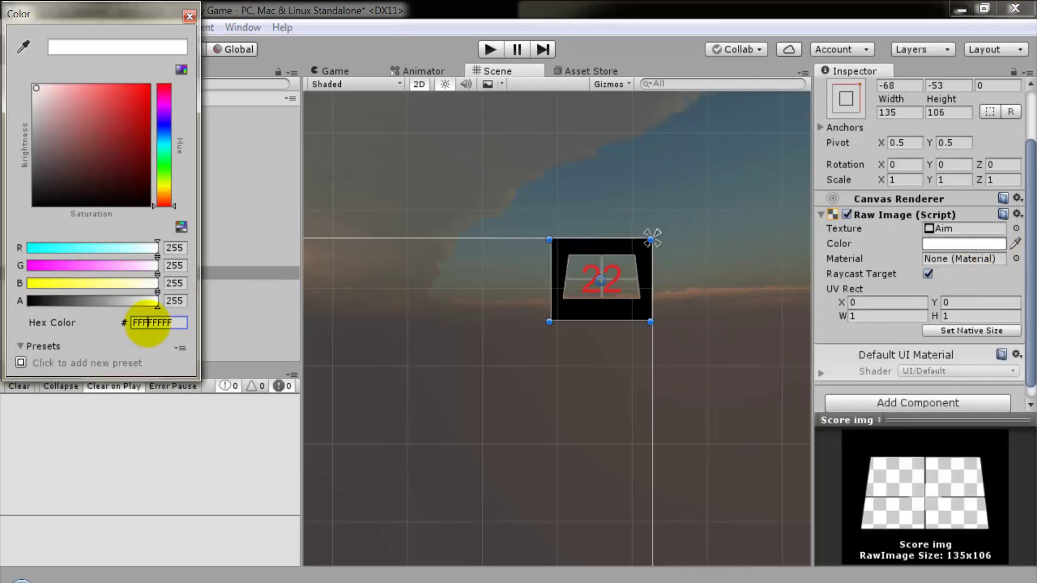
click(151, 323)
text(169BEAFF)
click(190, 16)
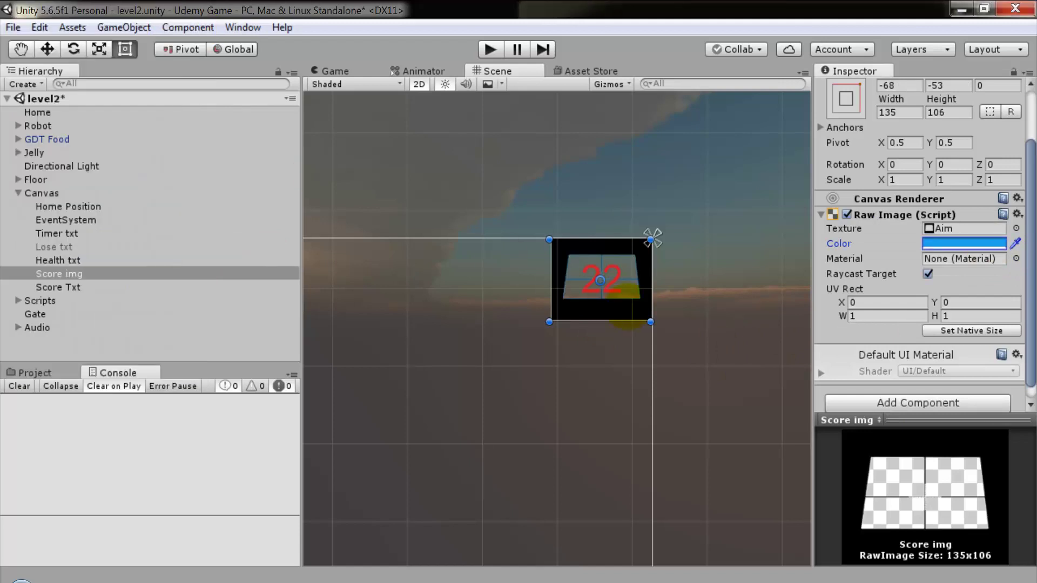
click(965, 244)
click(109, 301)
click(189, 17)
Preview fonts on Score Txt and settle on JULIUS, keeping font size 50.
click(58, 288)
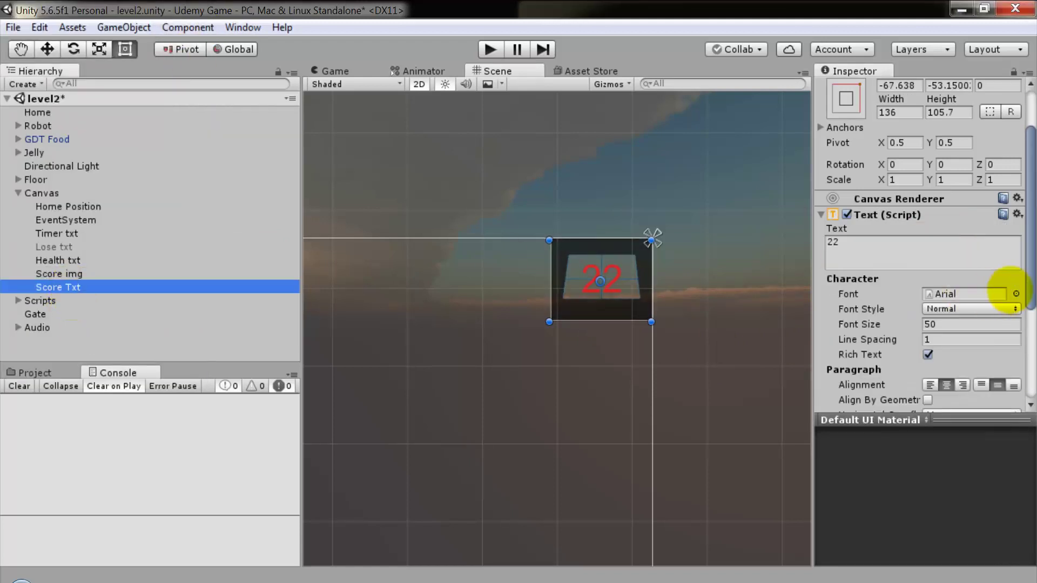
click(1015, 290)
key(Up)
key(Up)
key(Up)
key(Up)
key(Left)
key(Up)
key(Up)
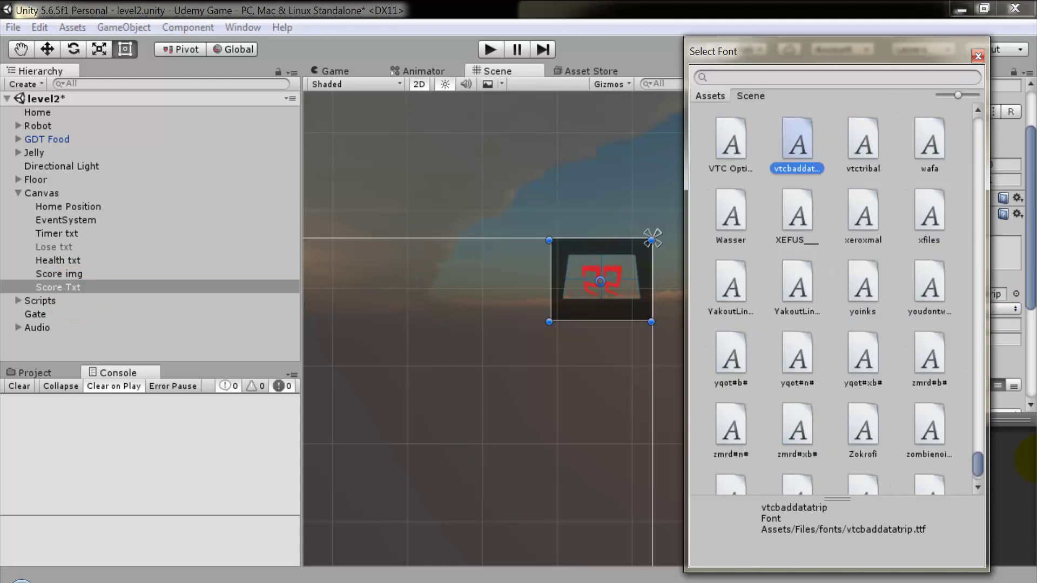
key(Right)
key(Right)
key(Up)
key(Up)
key(Left)
key(Left)
key(Left)
key(Up)
key(Right)
key(Up)
key(Up)
key(Left)
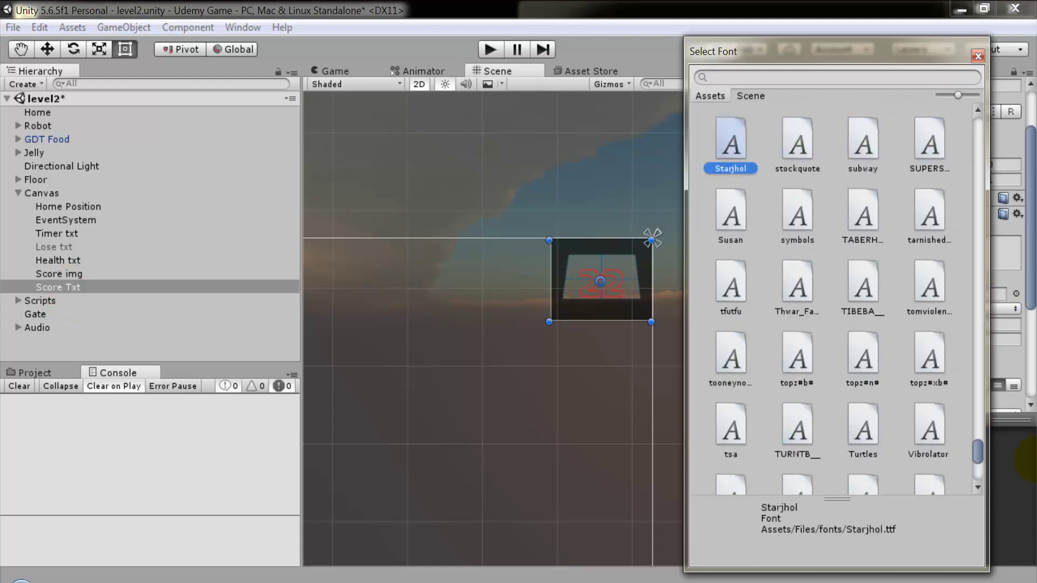
key(Up)
key(Up)
key(Right)
key(Right)
key(Return)
click(897, 321)
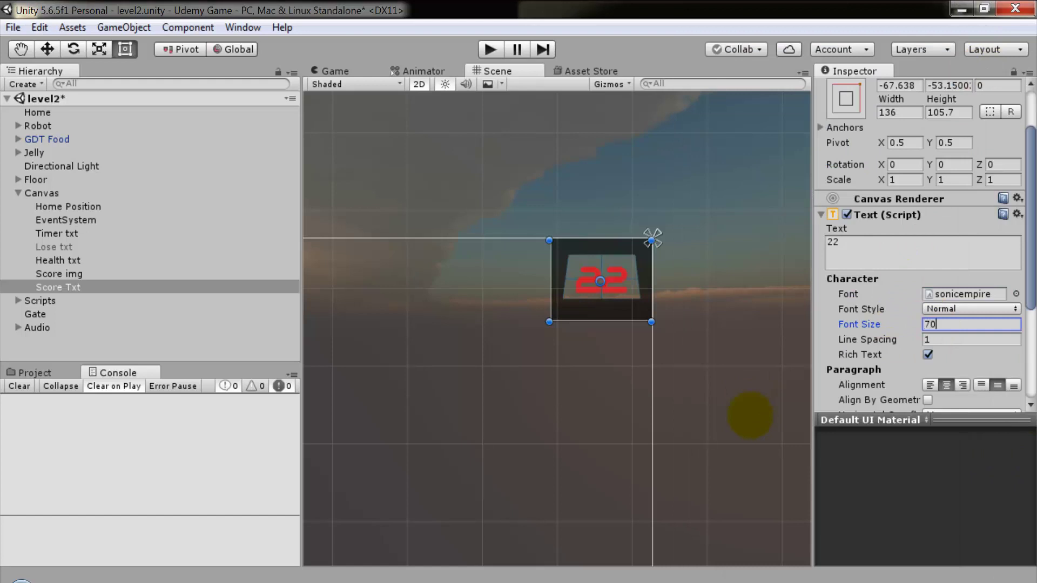
click(1016, 294)
key(Left)
key(Left)
key(Up)
key(Up)
key(Right)
key(Right)
key(Up)
key(Up)
key(Right)
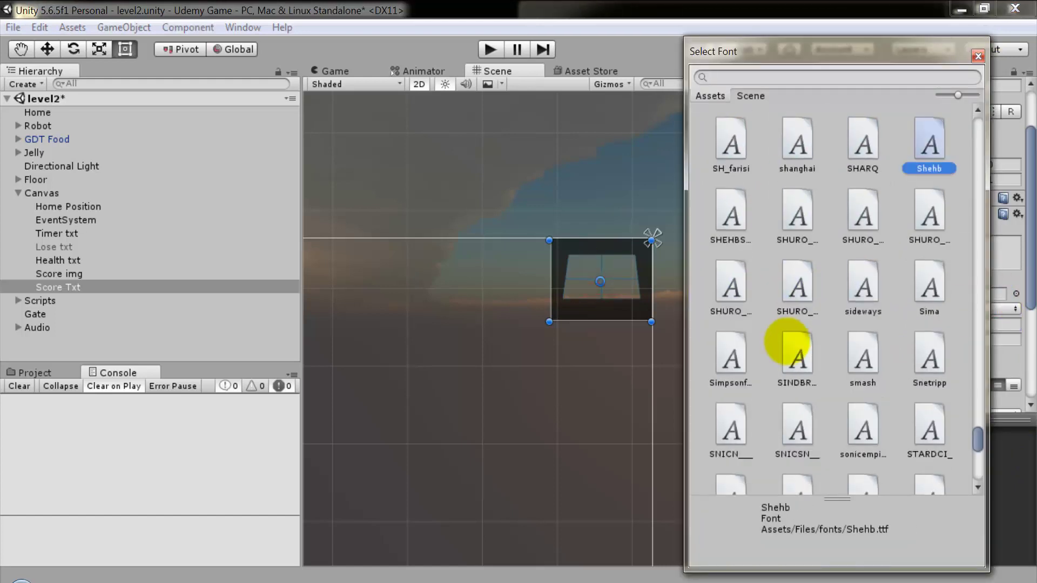
key(Return)
click(1016, 293)
key(Left)
drag(861, 58, 935, 64)
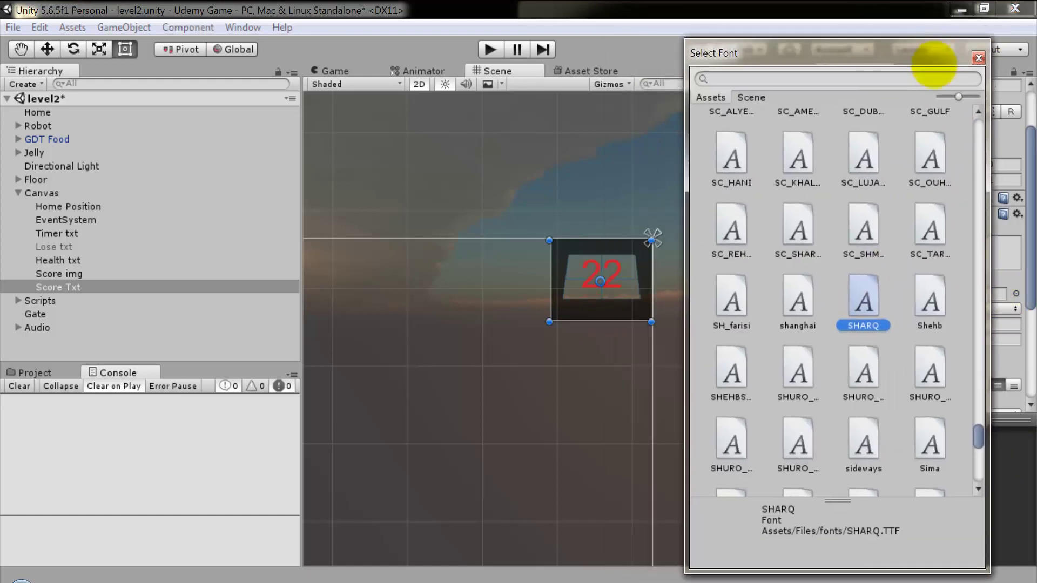
key(Down)
key(Up)
key(Up)
key(Left)
key(Left)
key(Up)
key(Up)
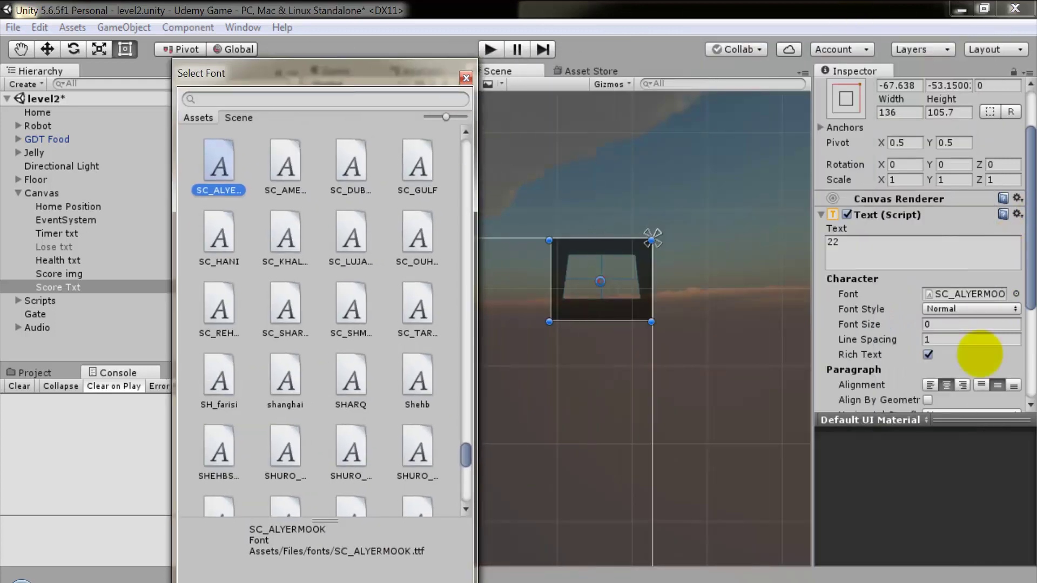
key(Return)
click(1016, 294)
key(Up)
key(Up)
key(Right)
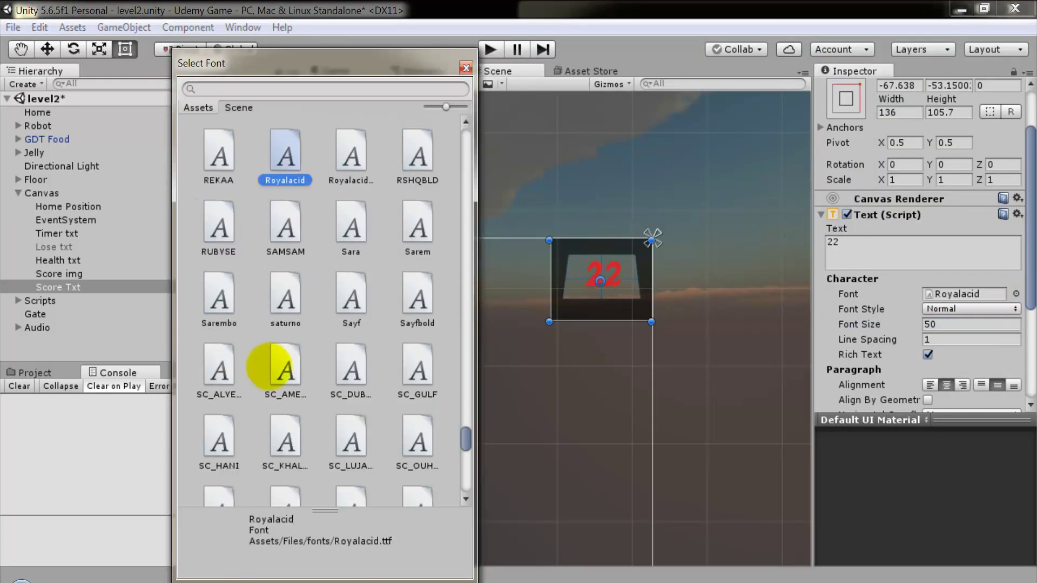
key(Up)
key(Up)
key(Up)
key(Right)
key(Right)
key(Up)
key(Up)
key(Left)
key(Left)
key(Left)
key(Up)
key(Up)
key(Right)
key(Up)
key(Up)
key(Right)
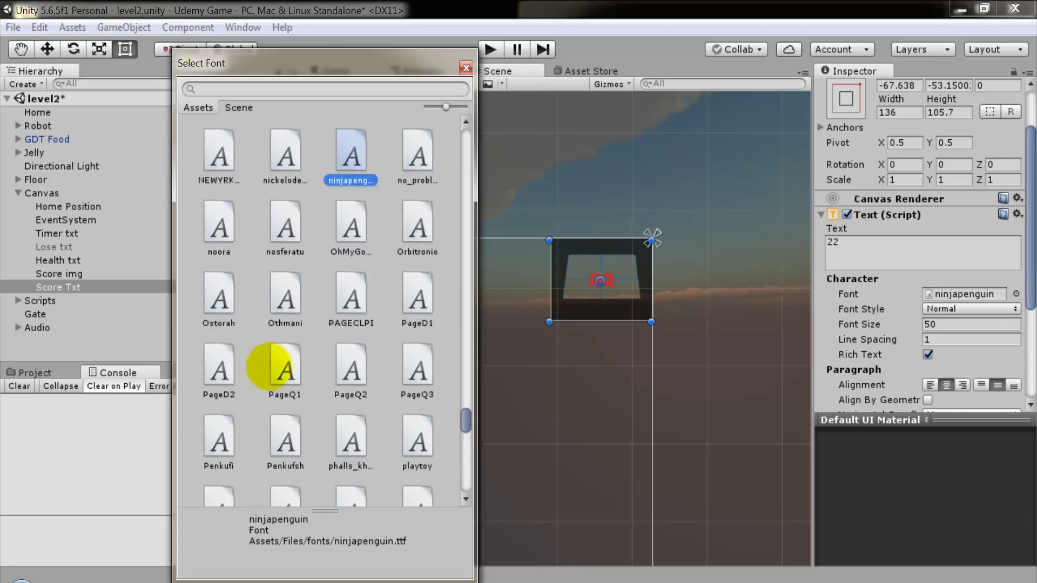
key(Up)
key(Up)
key(Right)
key(Up)
key(Left)
key(Up)
key(Left)
key(Up)
key(Right)
key(Up)
key(Left)
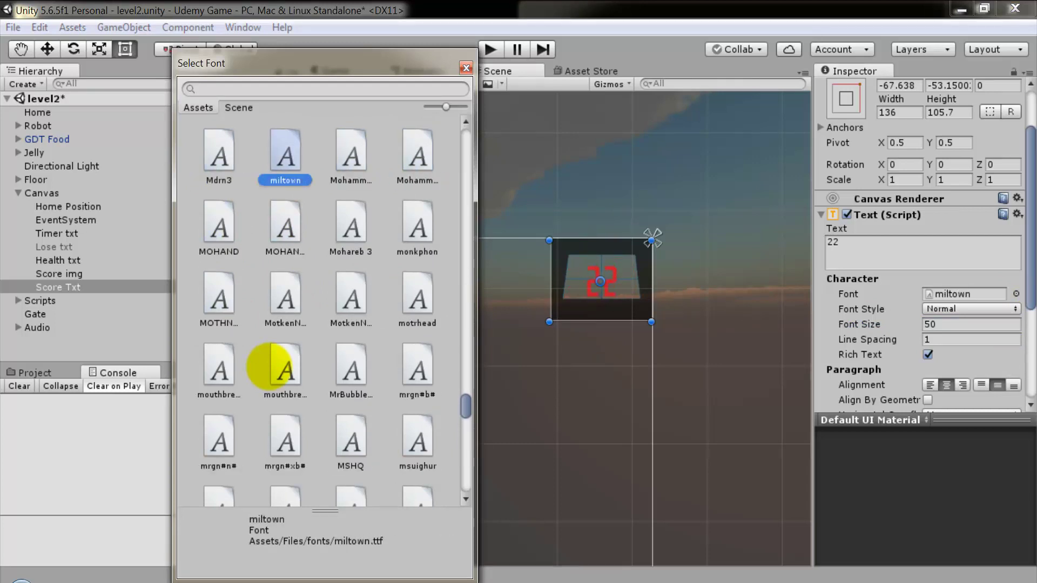
key(Up)
key(Left)
key(Up)
key(Left)
key(Left)
key(Left)
key(Left)
key(Up)
key(Right)
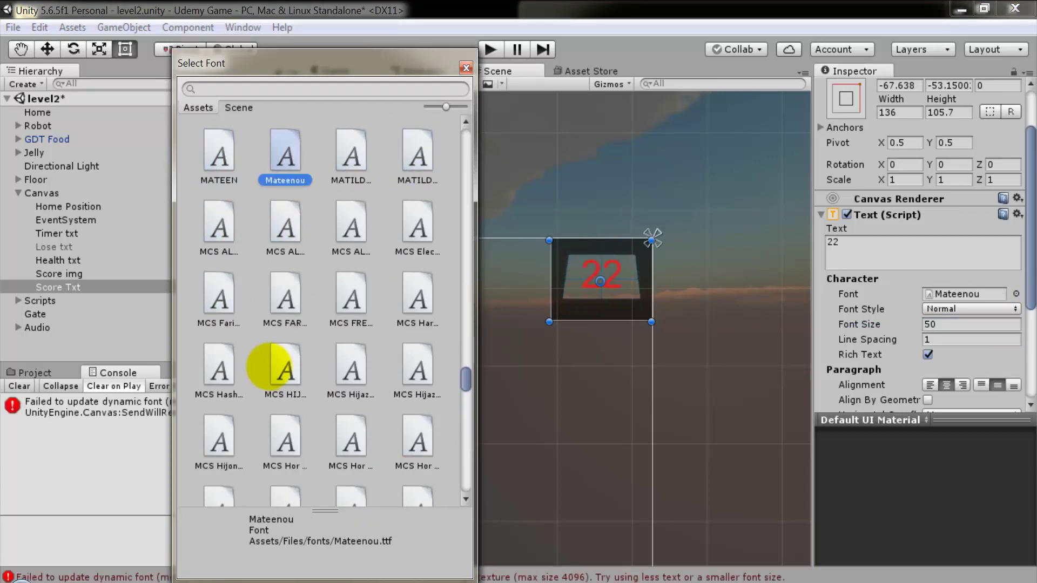
key(Up)
key(Right)
key(Up)
key(Left)
key(Up)
key(Left)
key(Left)
key(Left)
key(Left)
key(Left)
key(Left)
key(Left)
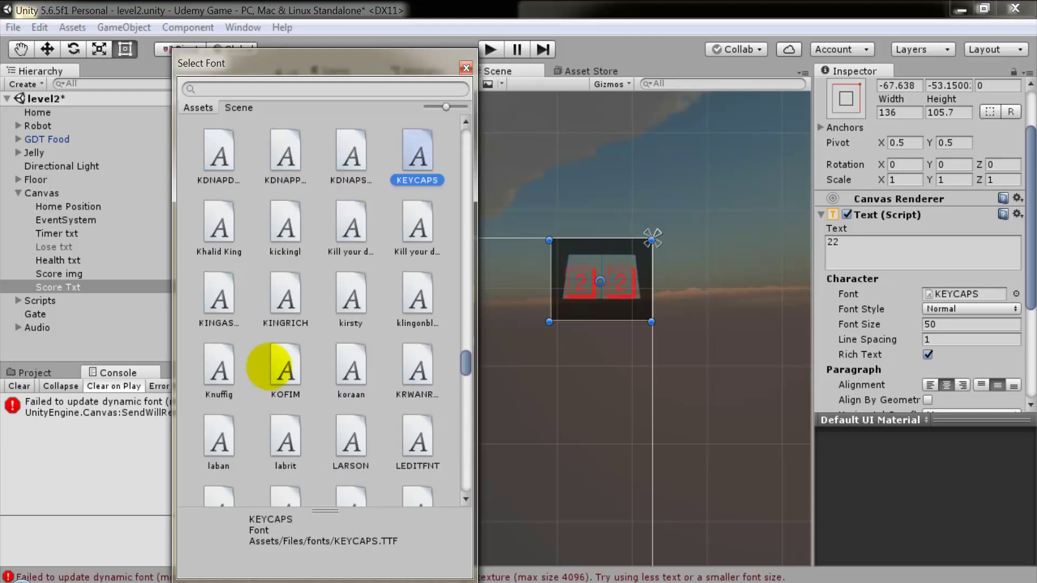
key(Left)
key(Left)
key(Left)
key(Up)
key(Left)
key(Left)
key(Left)
click(466, 67)
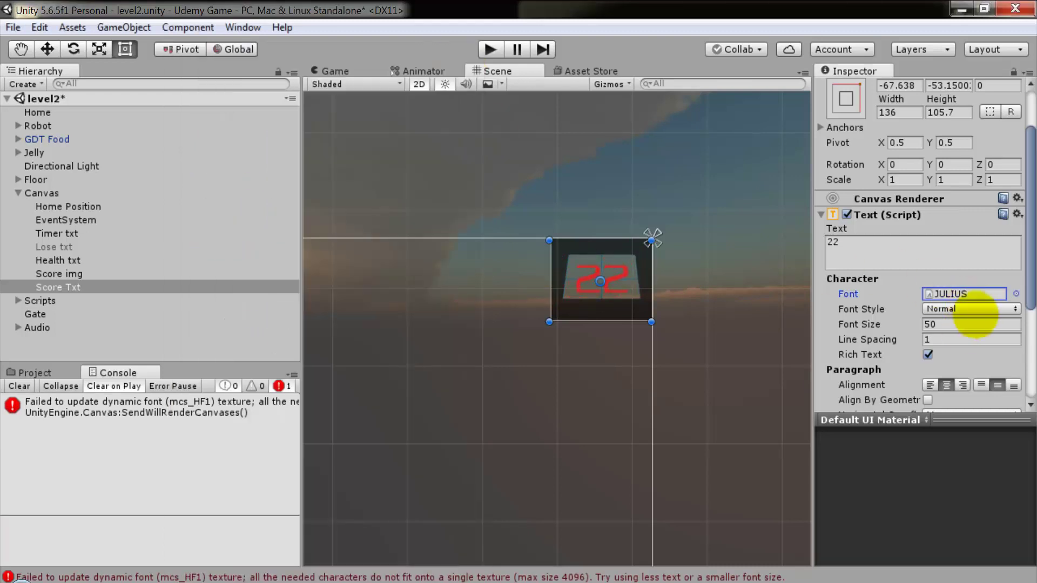
Change the score text colour from red to blue.
drag(1029, 232, 977, 299)
click(965, 349)
text(169BEAFF)
Change the score text from '22' to '00' and start Play mode.
click(520, 70)
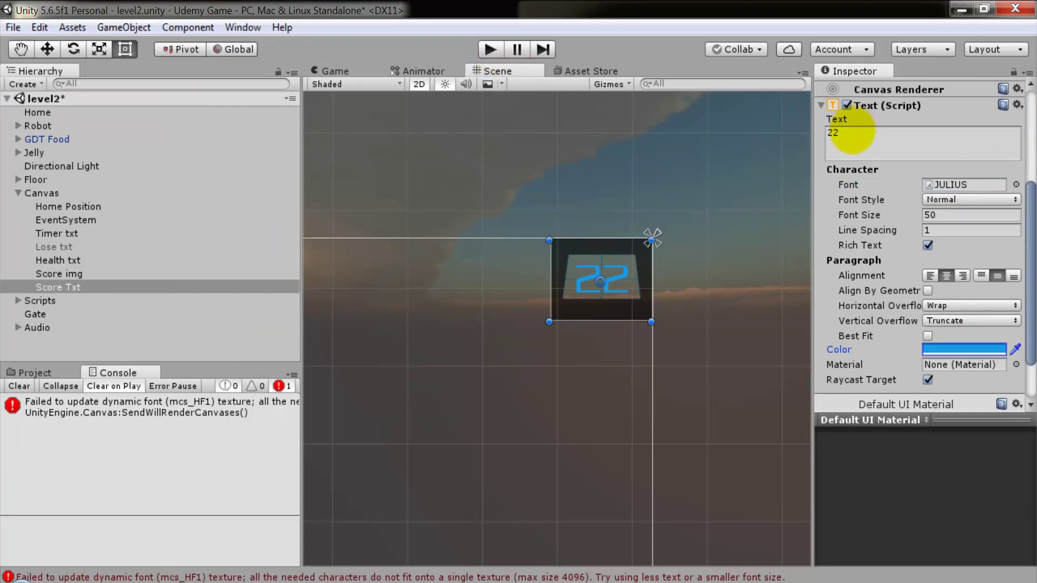
click(851, 138)
text(00)
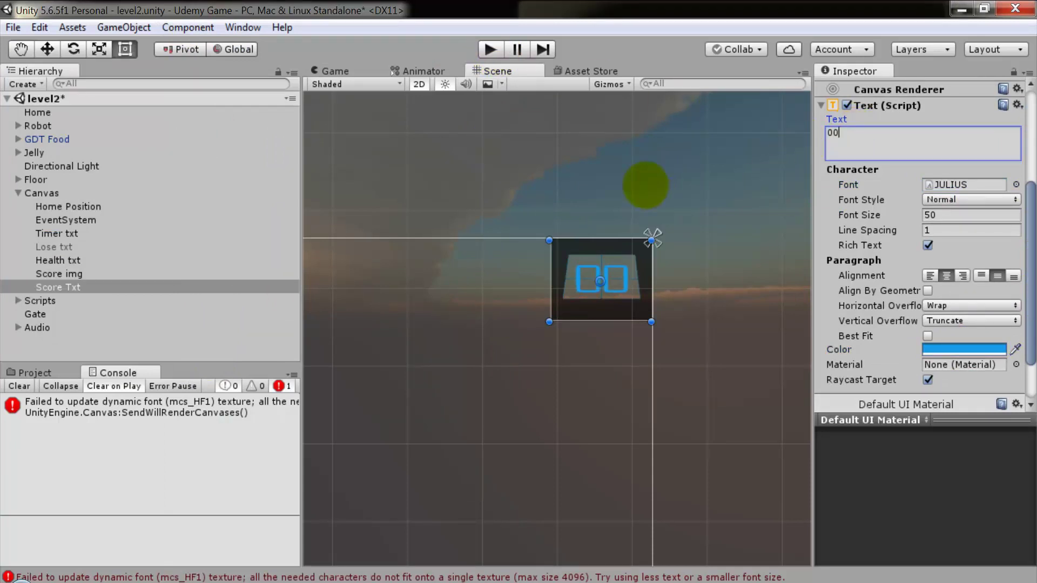
click(489, 50)
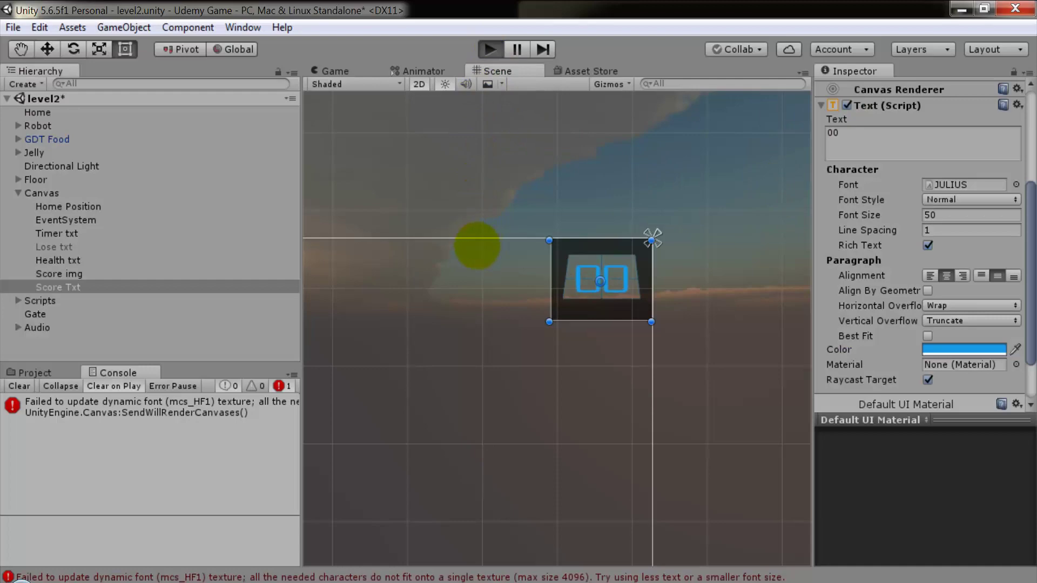
Run the character around with W and A while watching the blue 00 score panel top-right.
key(w)
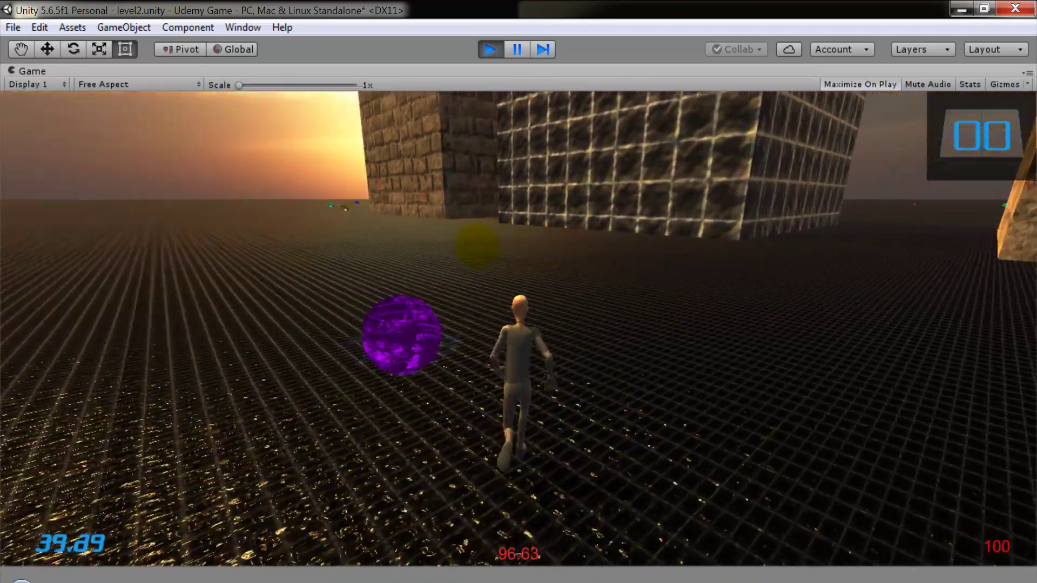
key(a)
key(w)
key(a)
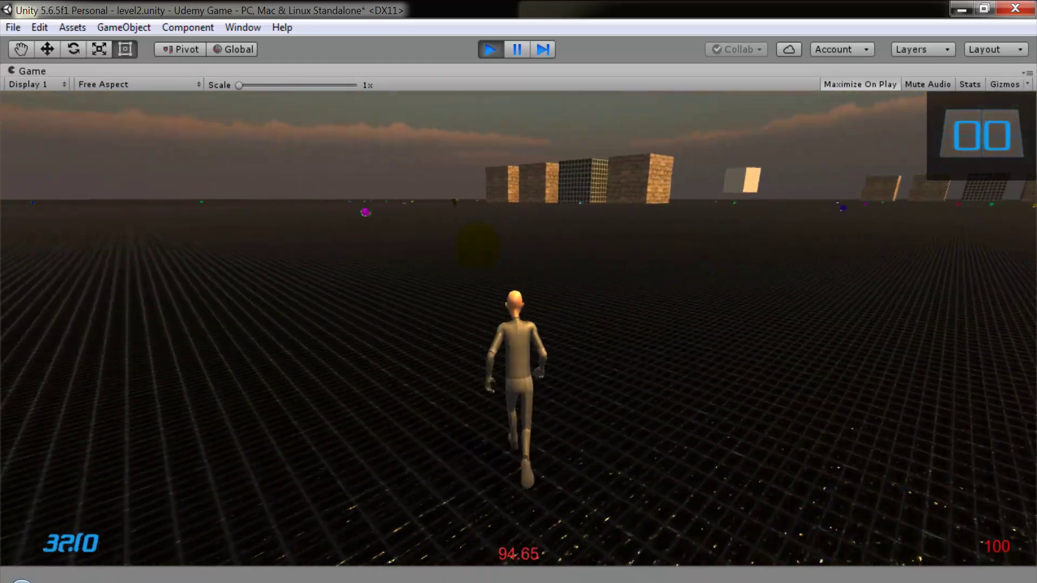
key(w)
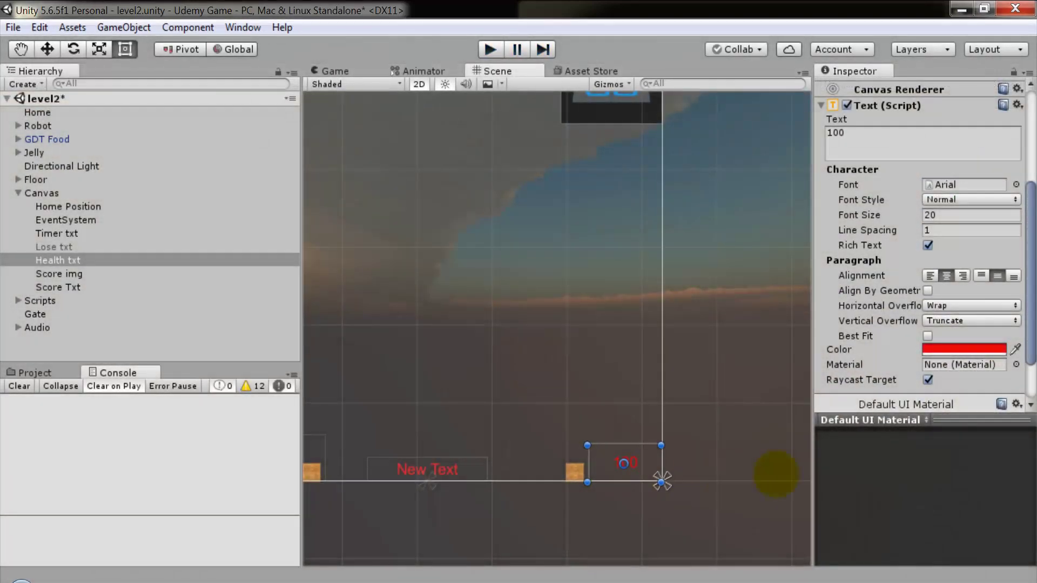
Rename the new raw image 'Health img' and anchor it to the canvas's bottom-right corner.
click(44, 193)
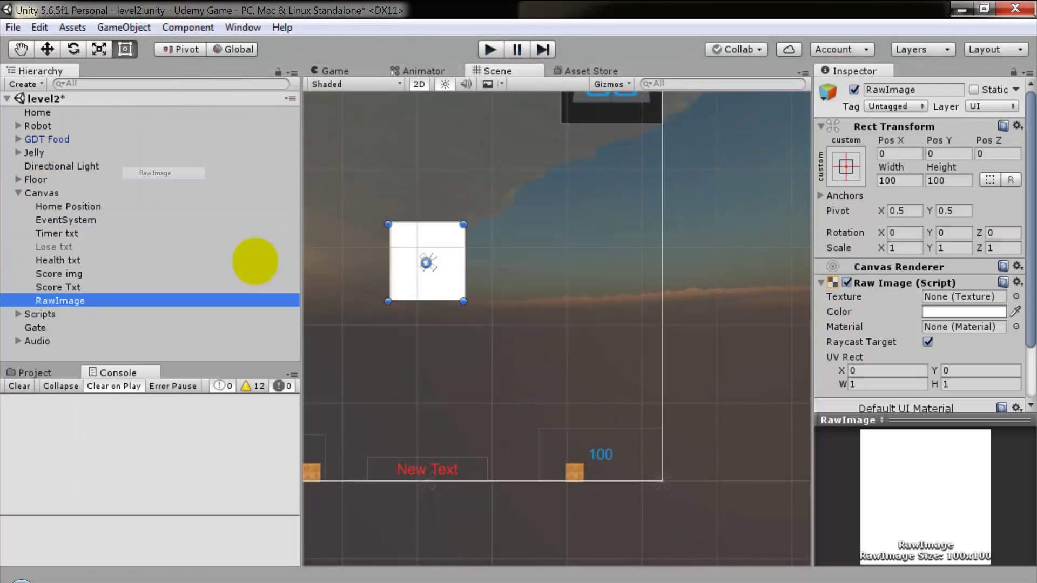
key(F2)
text(Health img)
key(Return)
click(846, 167)
alt+click(965, 380)
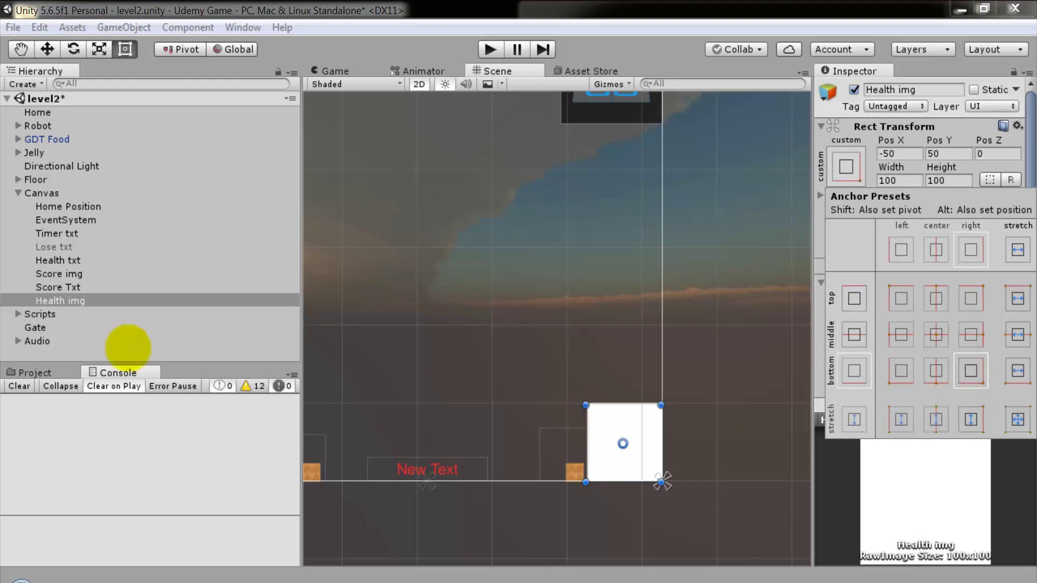
Nest Health txt inside Health img, enlarge the box, and set the 100 to font size 50.
drag(58, 260, 65, 304)
drag(587, 406, 568, 415)
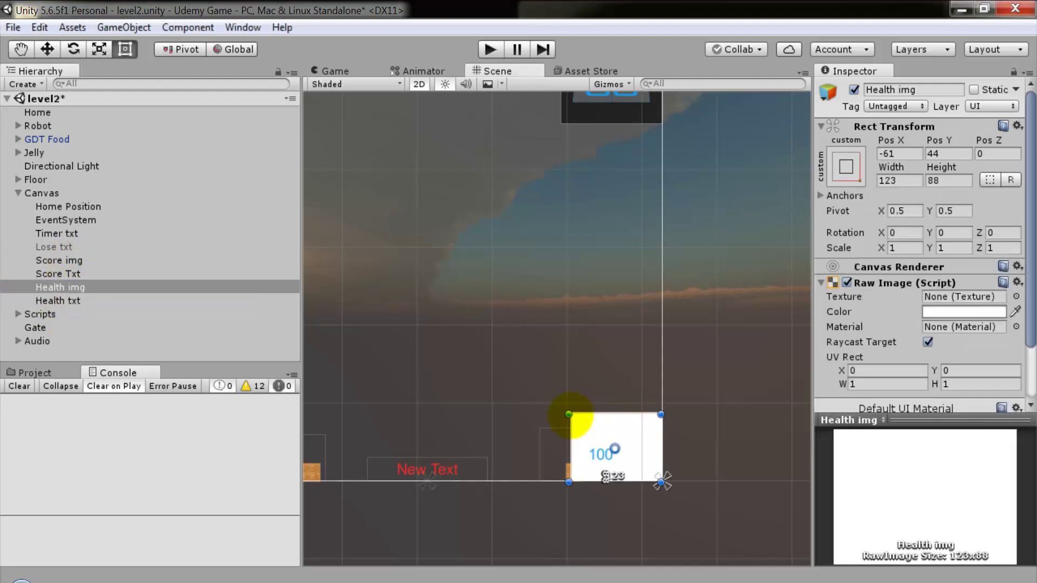
click(578, 417)
scroll(1026, 319, down, 3)
Browse the font list for the health number, filtering with 'ge'.
click(1016, 285)
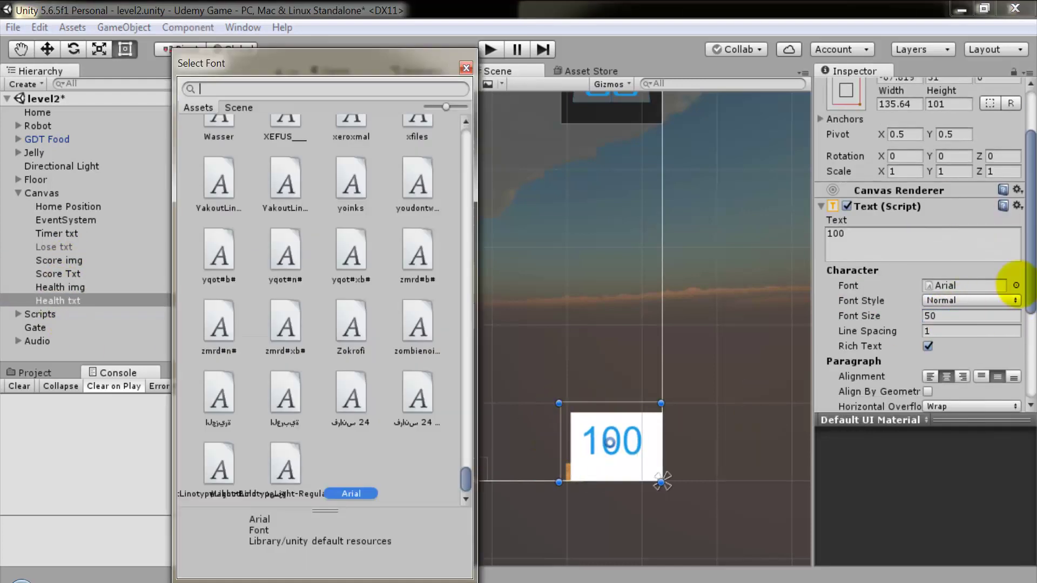
scroll(461, 439, down, 2)
key(Down)
key(Down)
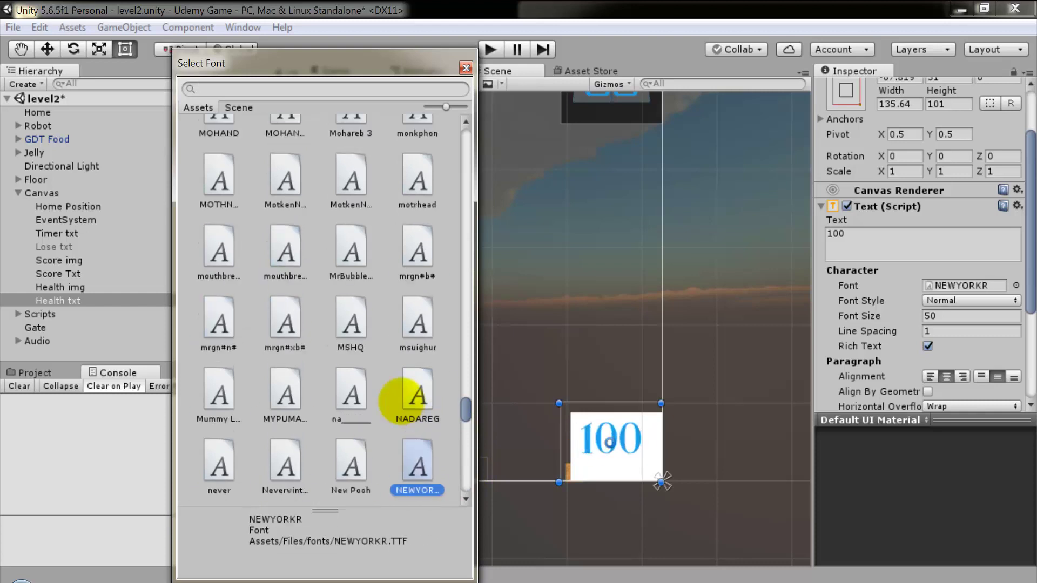
key(Down)
key(Down)
key(Down)
key(Right)
text(ge)
key(Up)
key(Up)
key(Up)
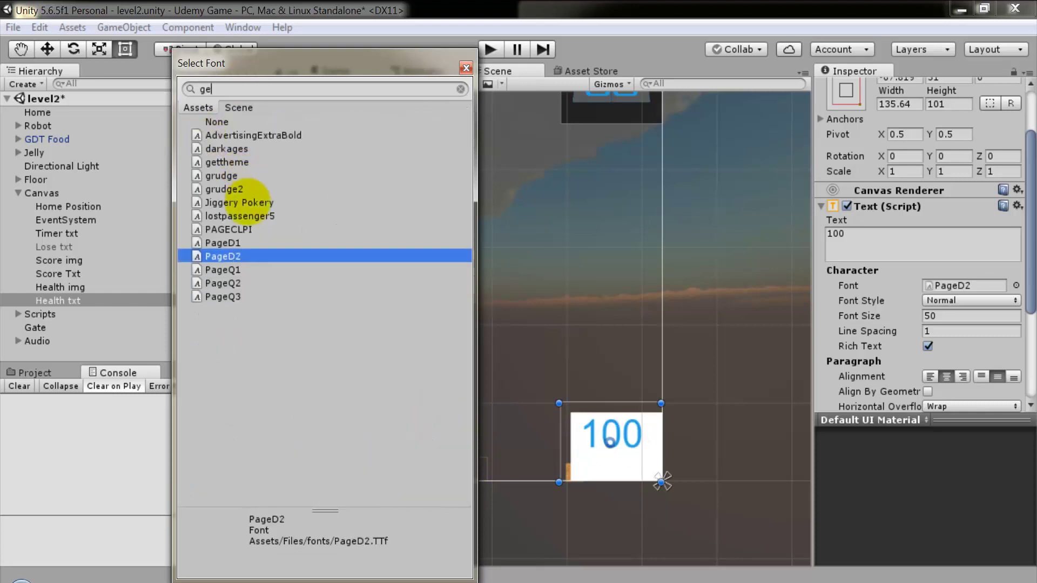
key(Up)
key(Up)
key(Up)
key(BackSpace)
key(Down)
key(Down)
key(Down)
key(Down)
key(Down)
key(Down)
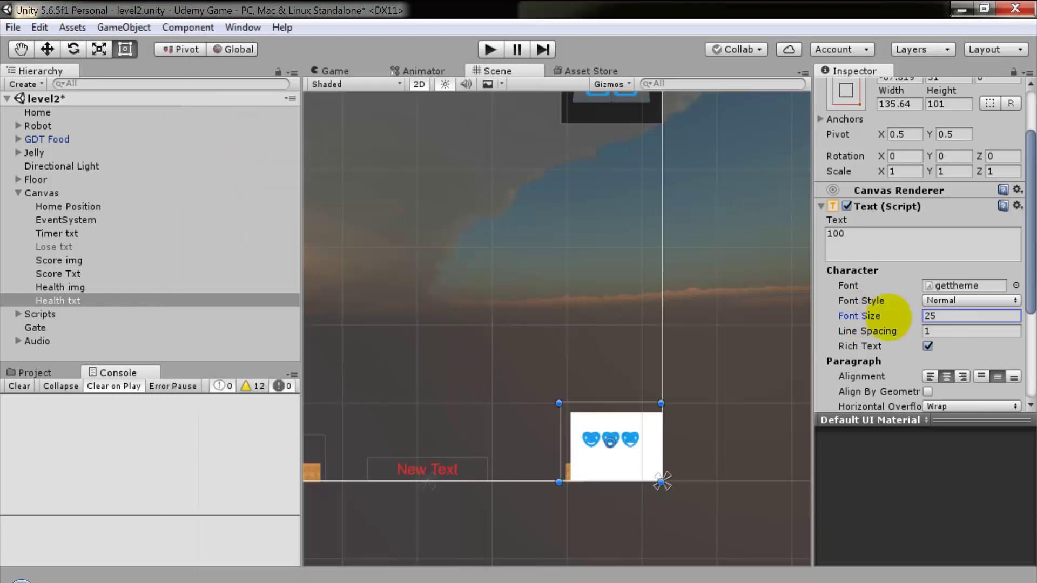
key(Down)
key(Down)
key(Down)
Apply the GYMNAST font to the health number at size 31.
drag(463, 241, 463, 149)
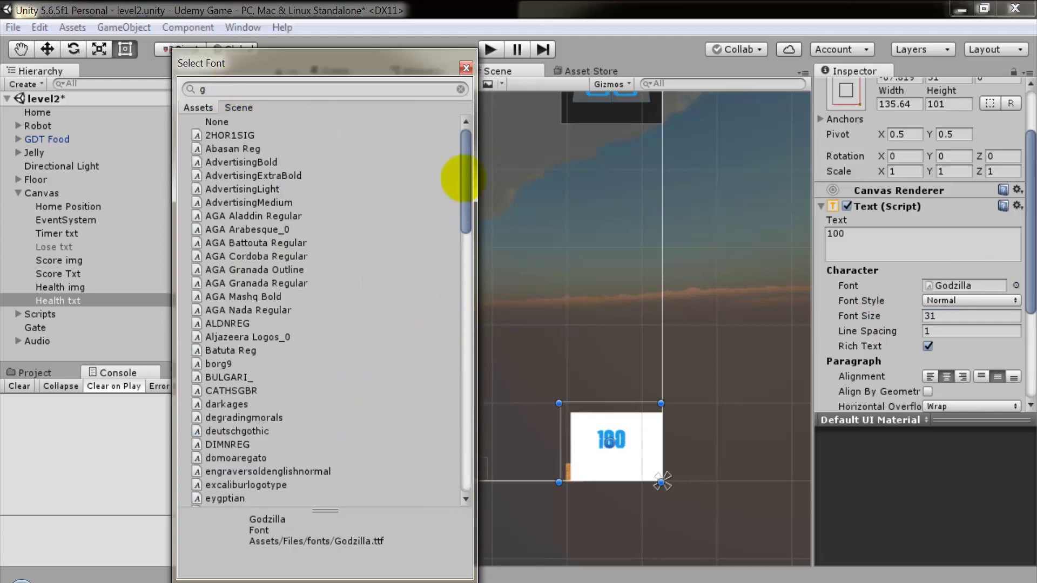
click(321, 279)
key(Down)
key(Down)
key(Down)
key(Down)
key(Down)
key(Down)
key(Down)
key(Down)
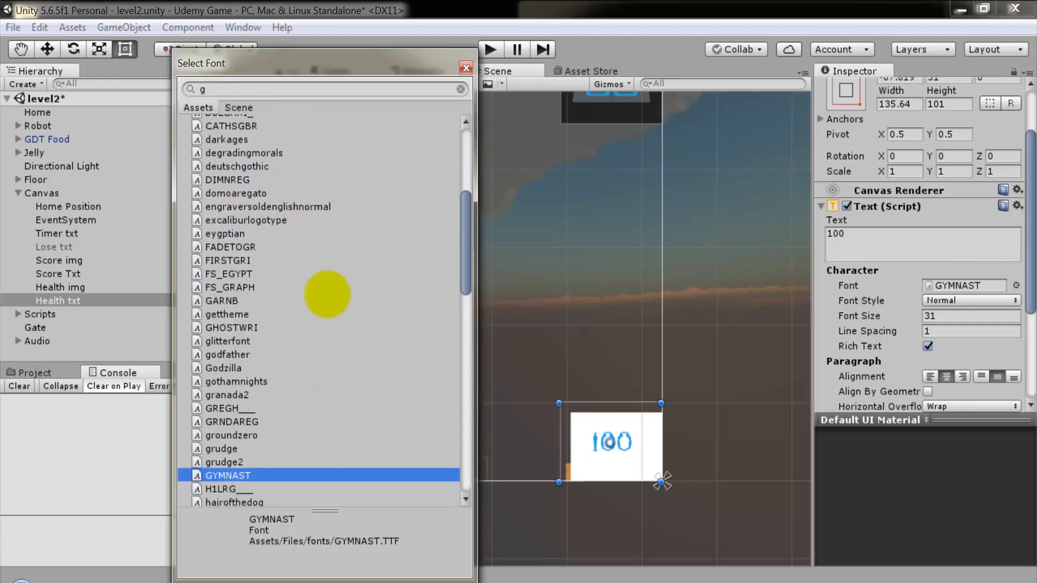
key(Return)
Slightly resize the Health img box behind the number.
click(563, 411)
drag(559, 408, 563, 403)
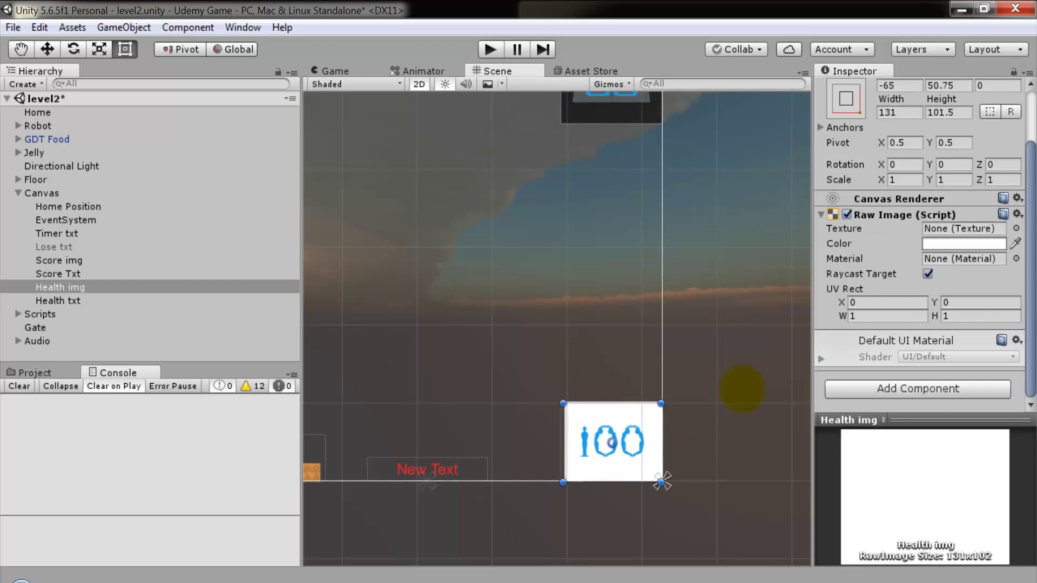
click(1017, 228)
Preview textures such as Blue, glow, Background and CraterMobile on Health img.
click(218, 189)
drag(465, 162, 463, 382)
click(282, 248)
click(351, 324)
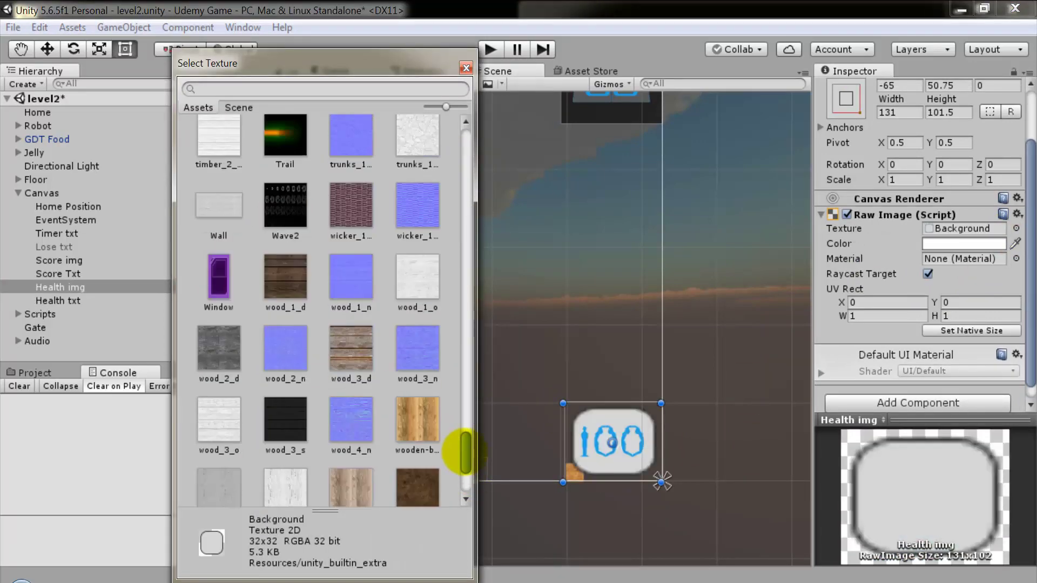
drag(463, 470, 463, 283)
click(219, 373)
click(418, 367)
click(285, 410)
scroll(324, 324, up, 5)
click(219, 424)
drag(466, 208, 463, 143)
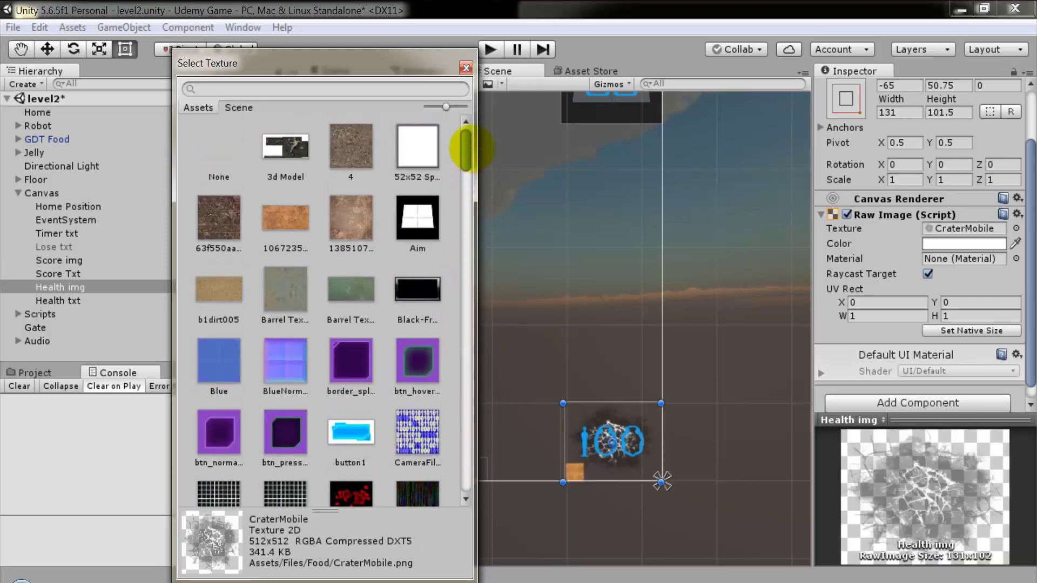
click(466, 68)
Resize Health img to cover the 100 and adjust its anchor and sprite.
click(59, 287)
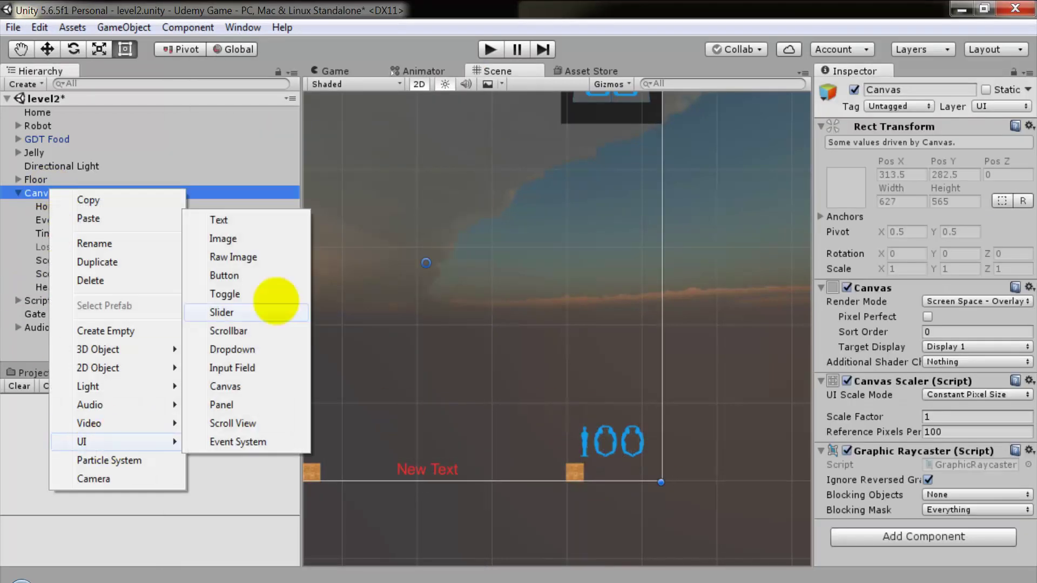
drag(585, 405, 566, 398)
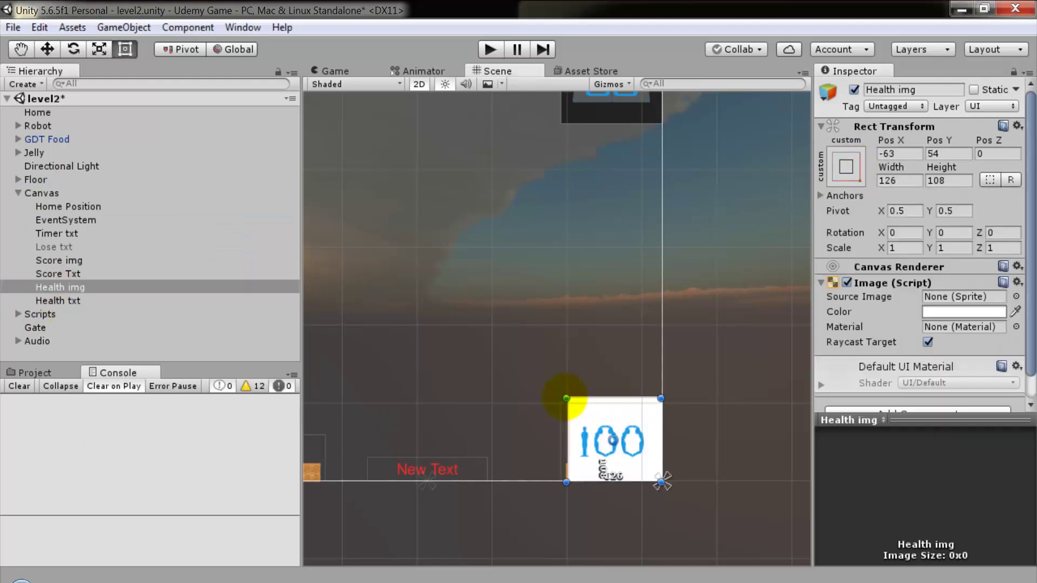
click(1017, 296)
click(214, 220)
click(464, 69)
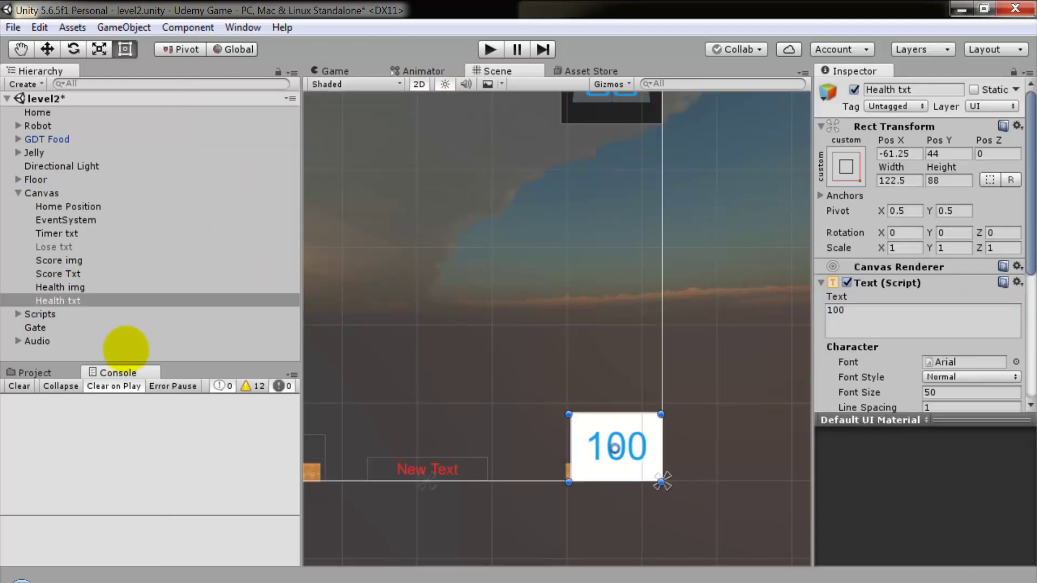
Give Health img the darker Dialog_stripes texture and size it to 131×93 around the 100.
click(418, 351)
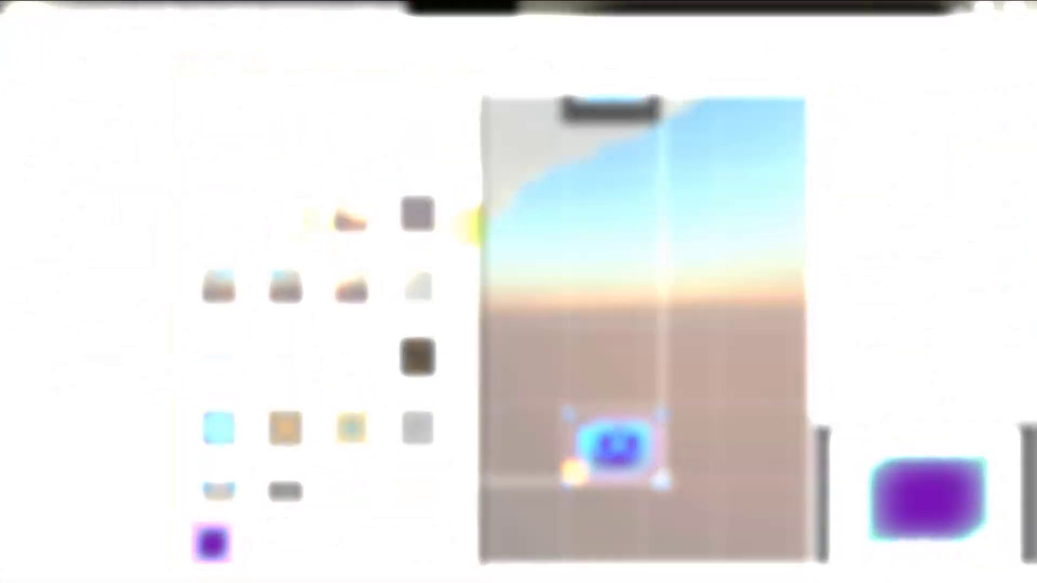
scroll(324, 314, down, 5)
click(286, 216)
scroll(303, 243, down, 3)
click(285, 278)
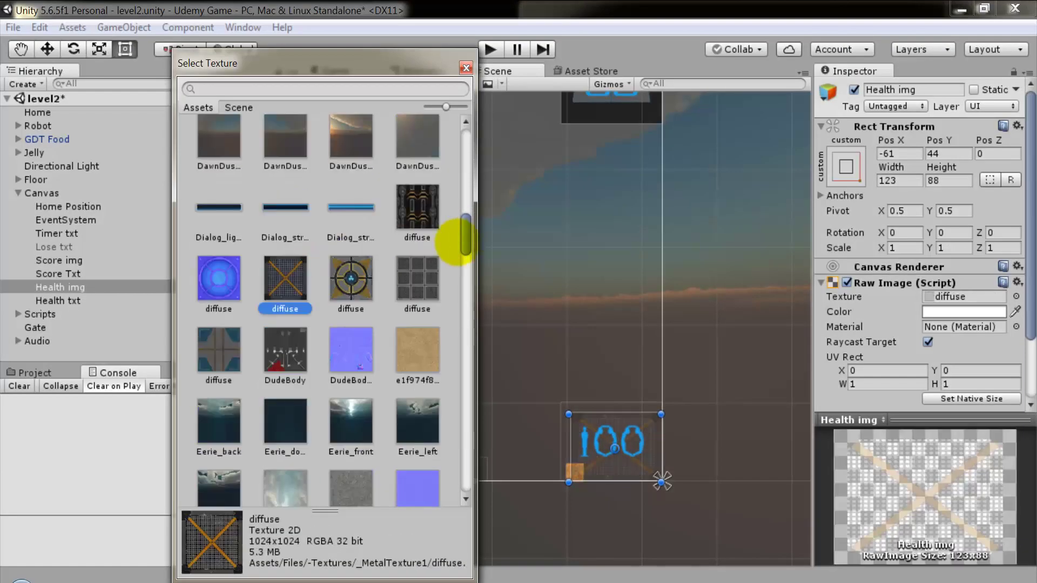
click(339, 216)
click(285, 215)
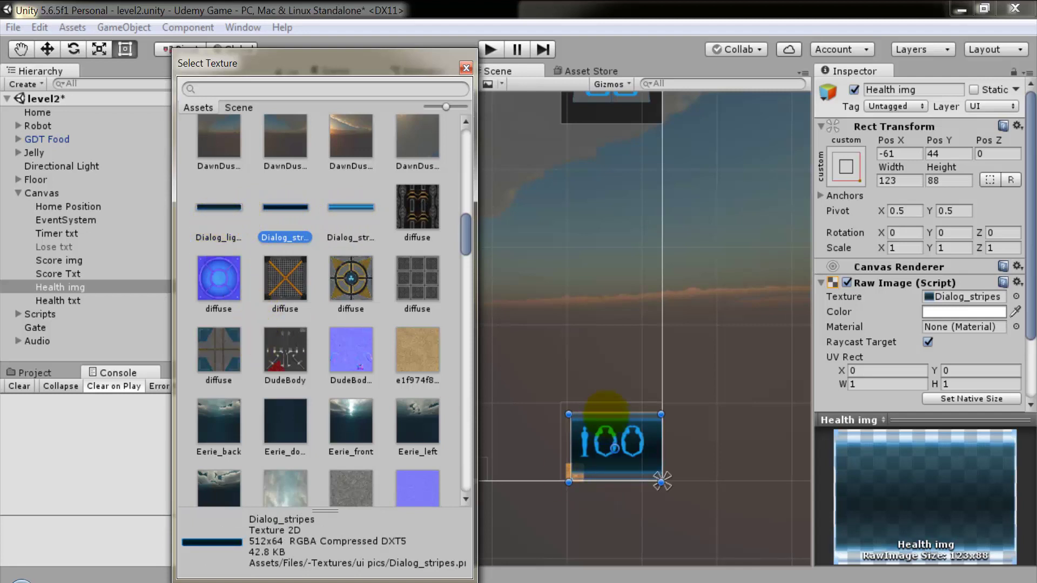
key(Return)
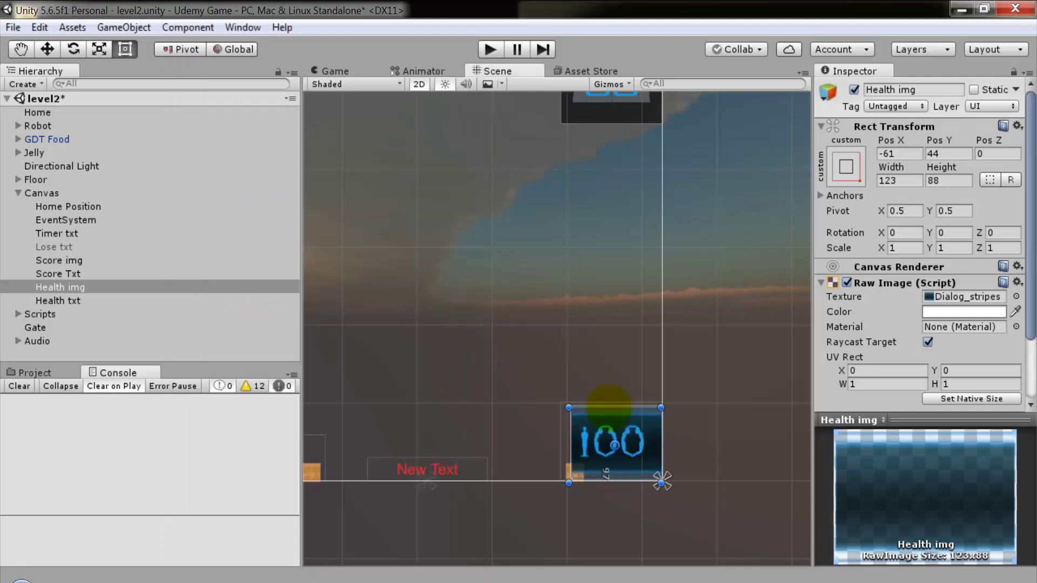
drag(662, 480, 662, 481)
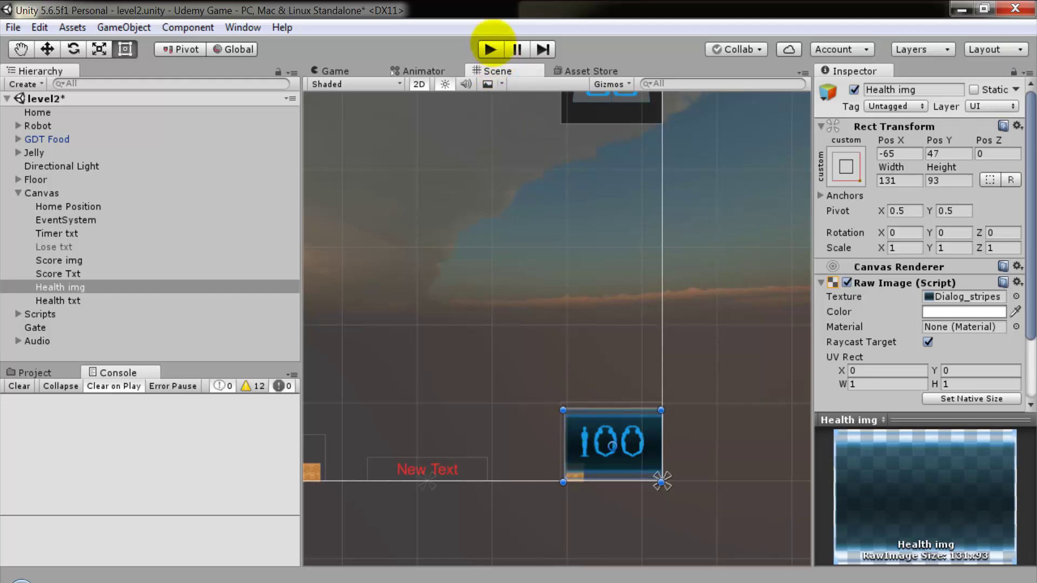
click(490, 49)
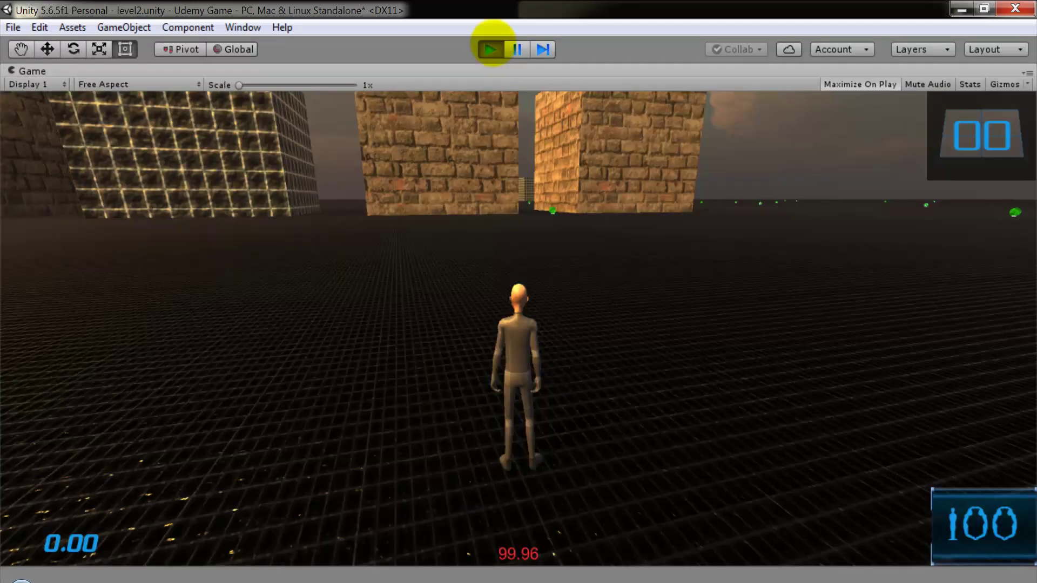
key(w)
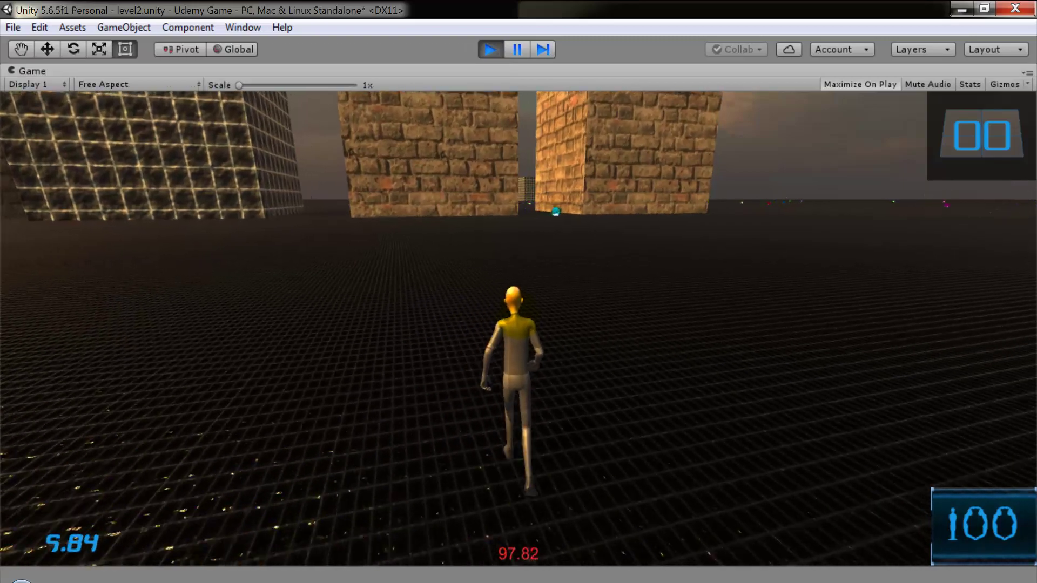
key(d)
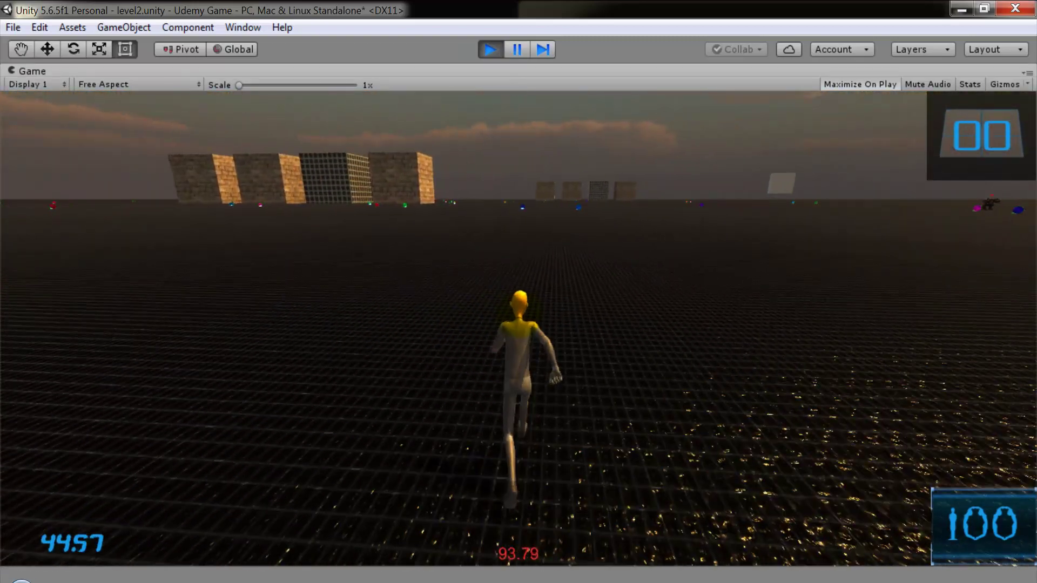
key(ctrl+p)
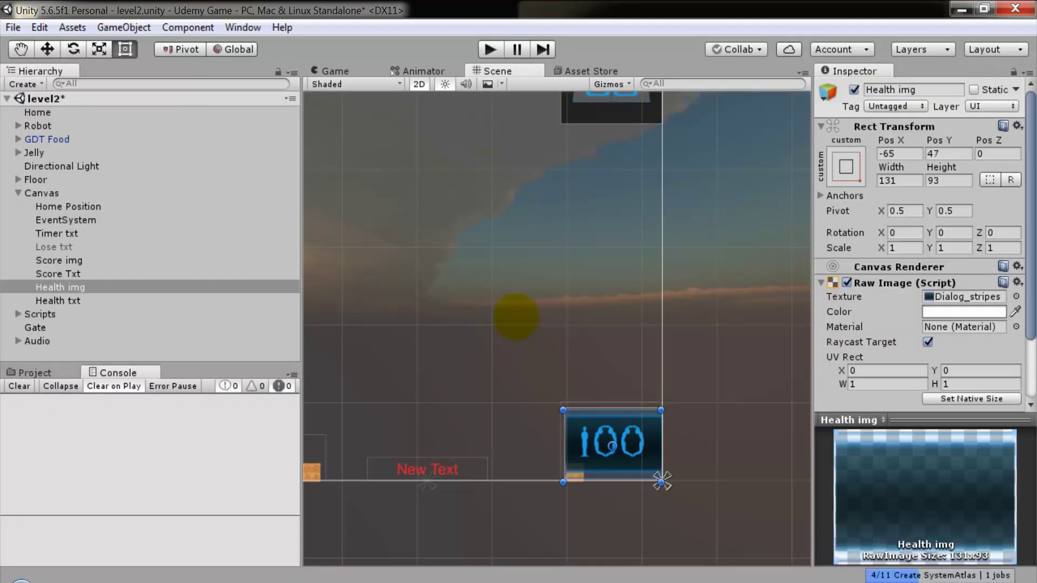
Duplicate Health img and nest the copy, Health img (1), inside it.
click(71, 287)
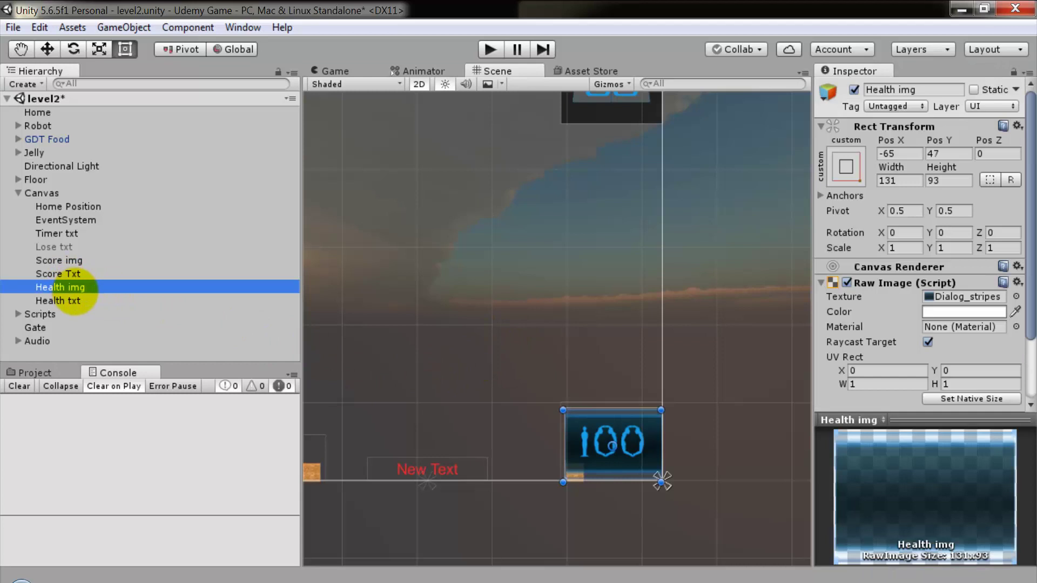
key(ctrl+d)
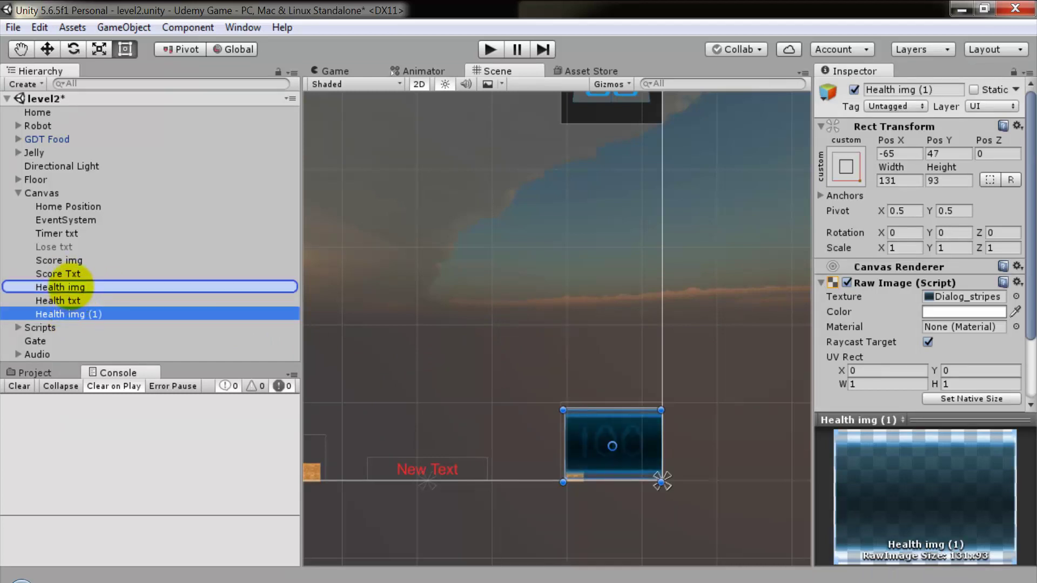
drag(80, 292, 79, 286)
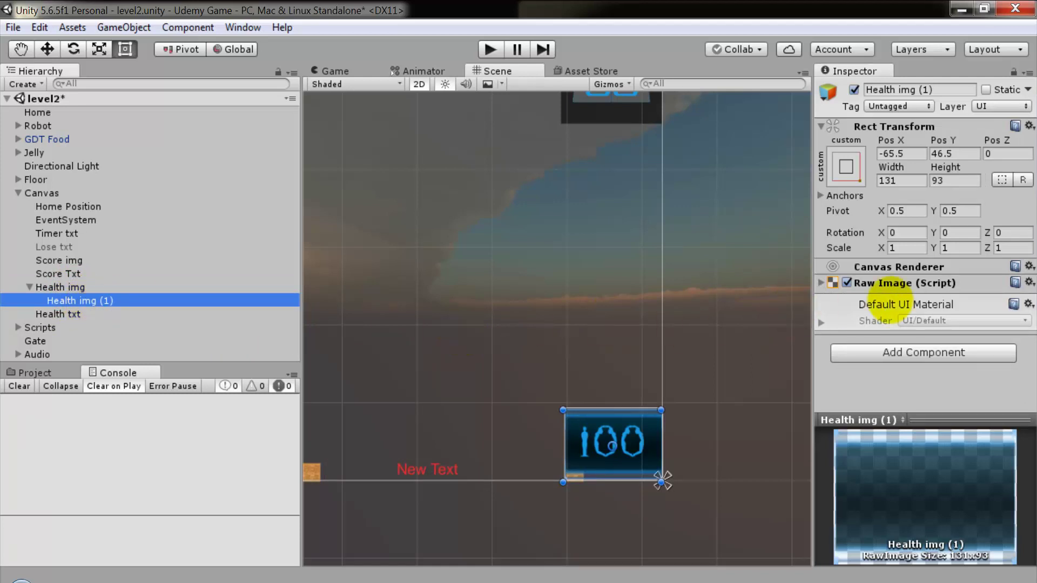
click(900, 283)
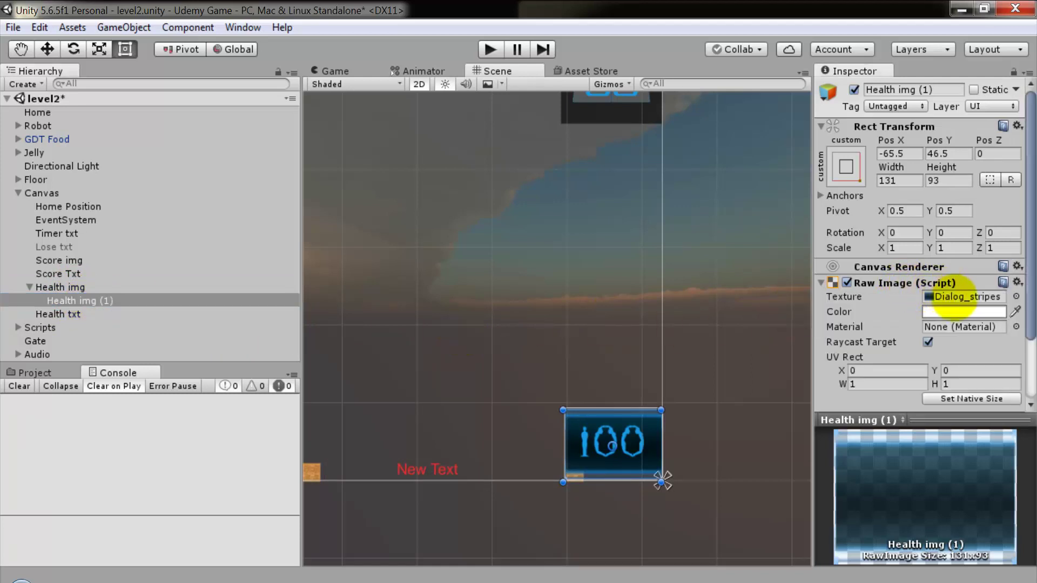
Lower the original Health img's colour alpha to 96 (FFFFFF60).
click(69, 286)
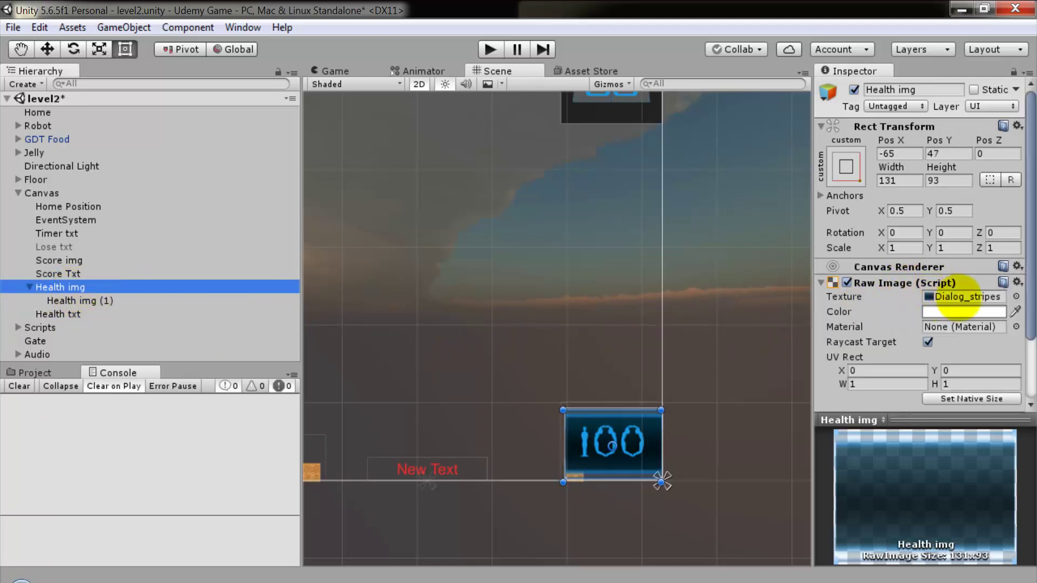
click(965, 312)
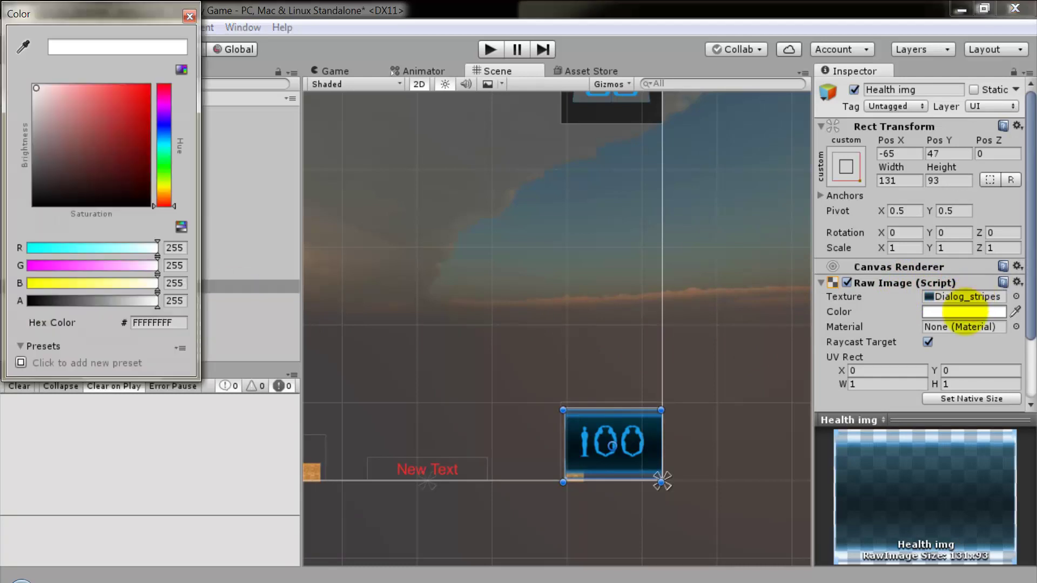
drag(116, 299, 76, 300)
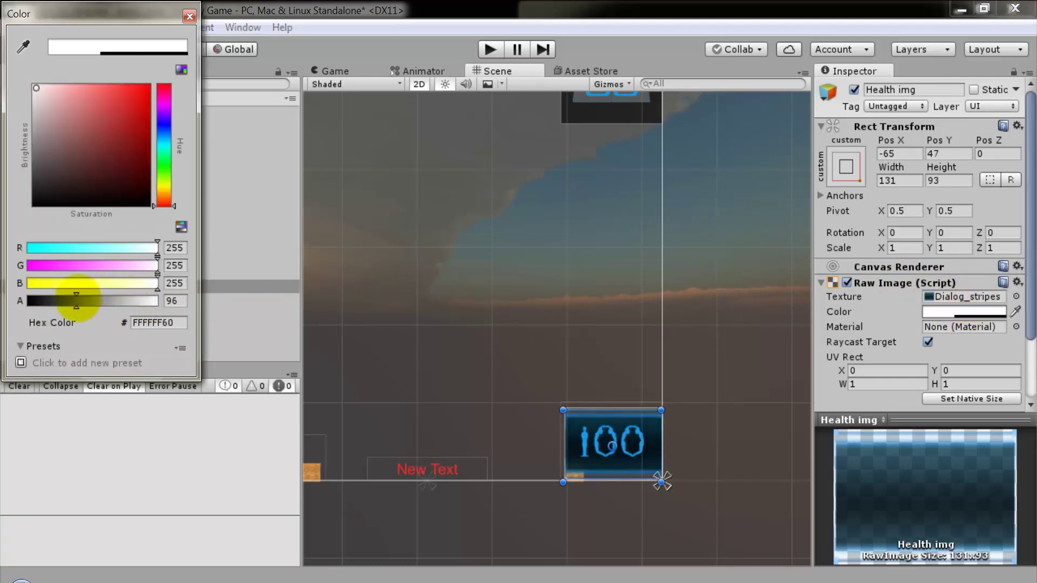
click(189, 16)
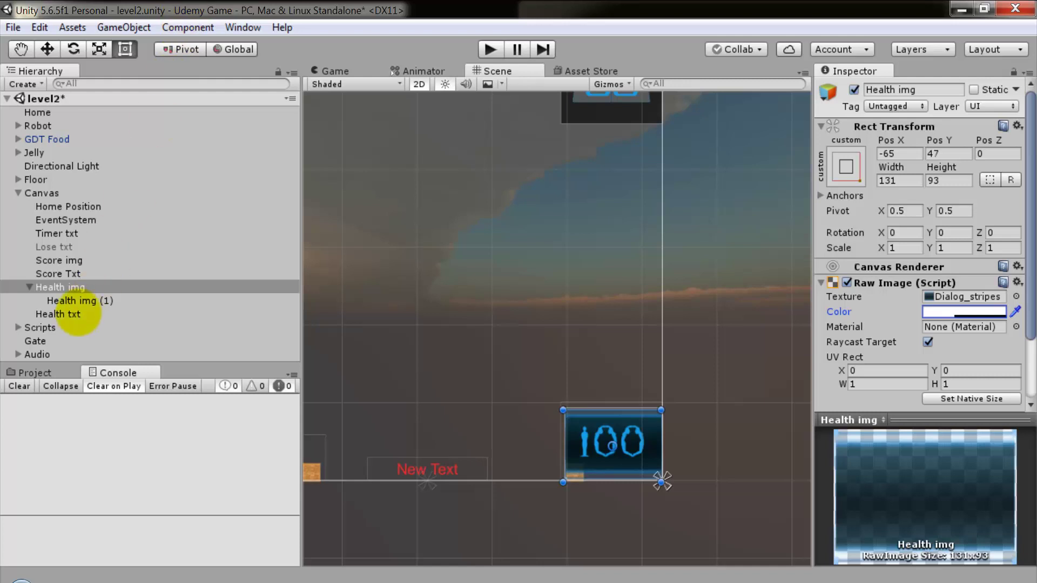
click(84, 301)
Set Health img (1)'s texture to Dialog_stripes_selected after briefly trying Dialog_light.
click(1016, 296)
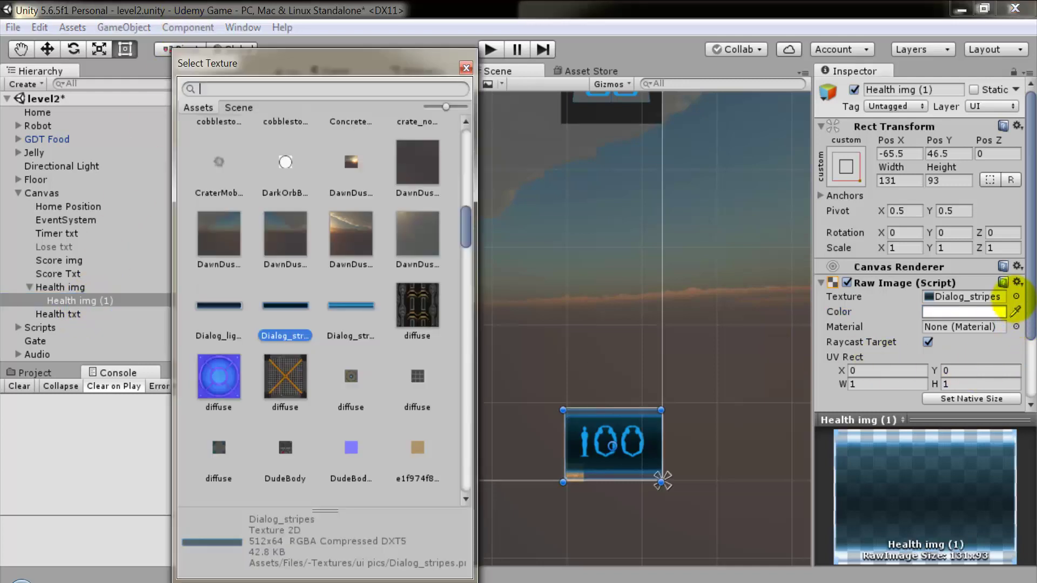
click(349, 319)
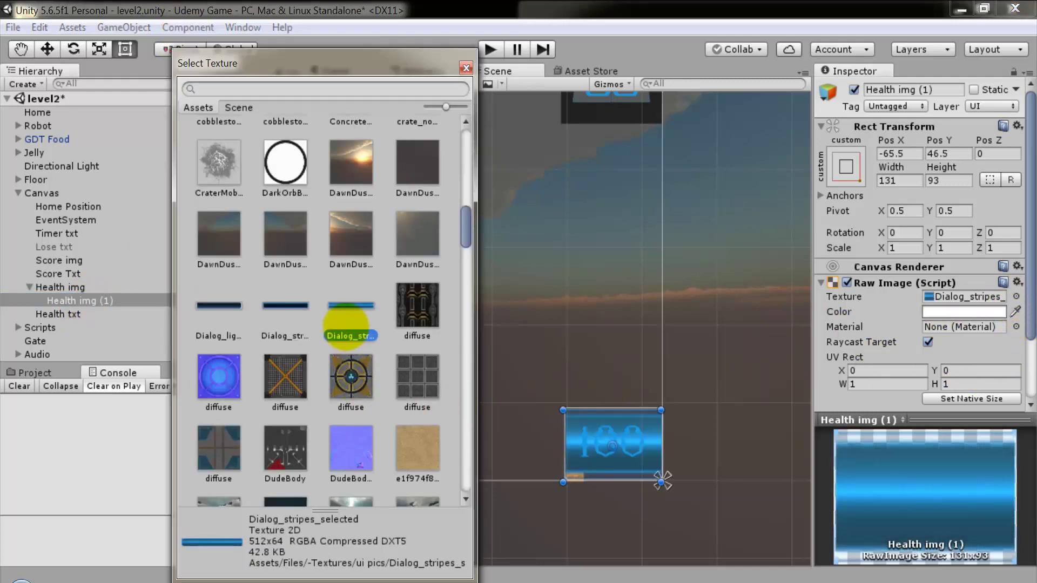
click(223, 315)
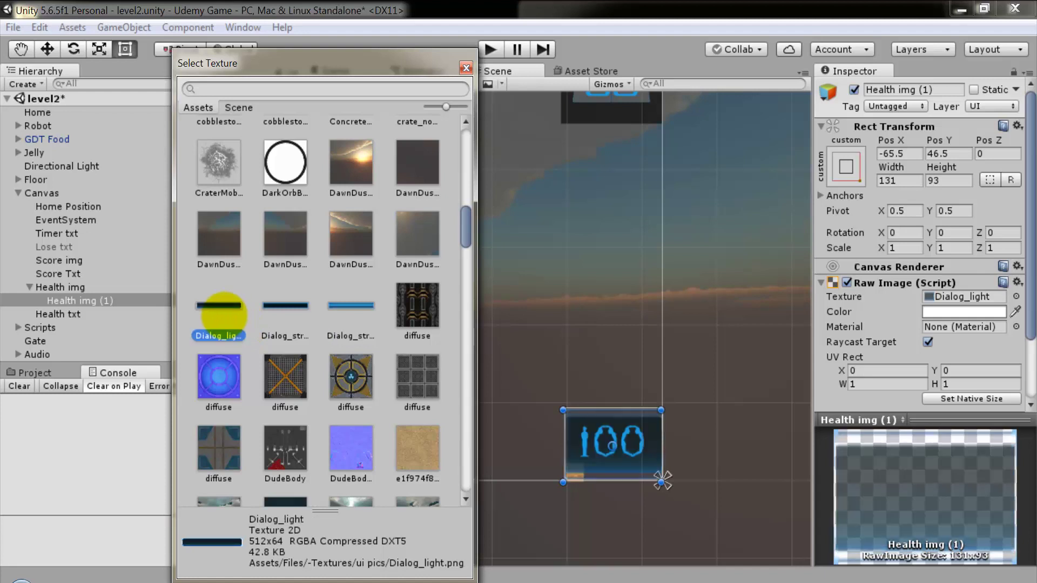
click(351, 312)
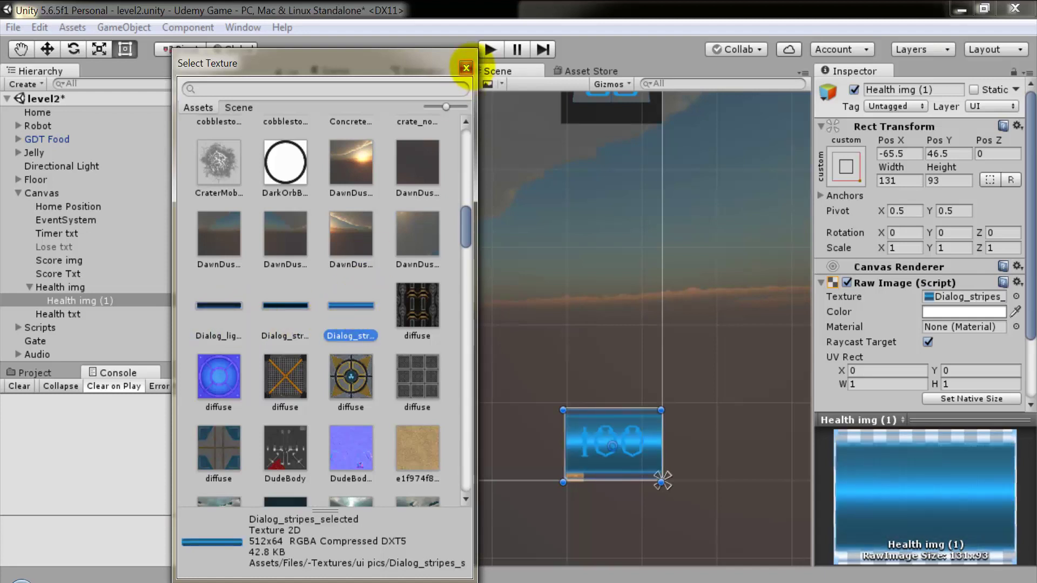
click(465, 68)
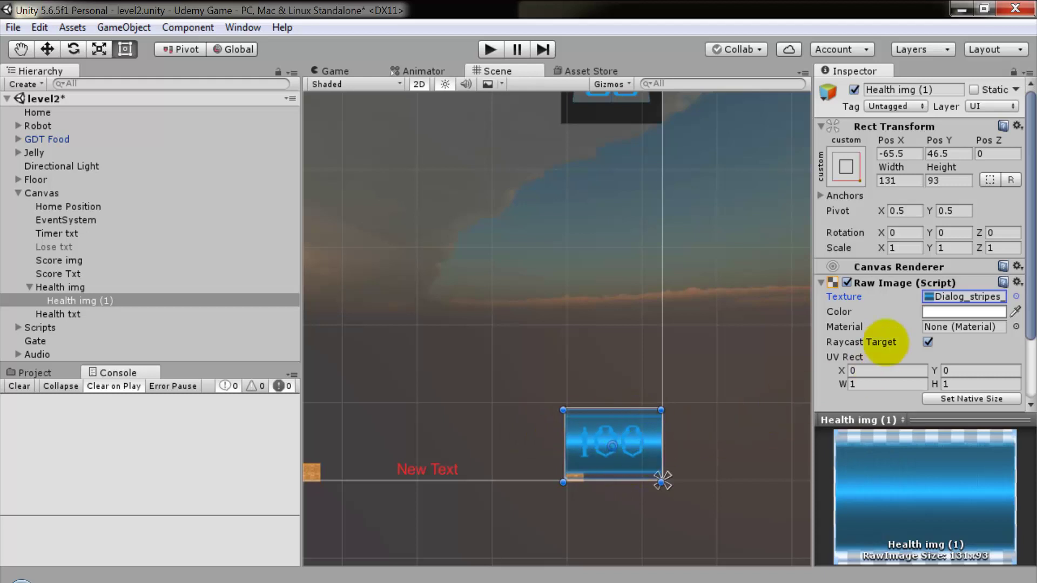
Add a Rotate script with X Angle 50 to Health img (1) and enter Play mode.
click(886, 284)
click(885, 352)
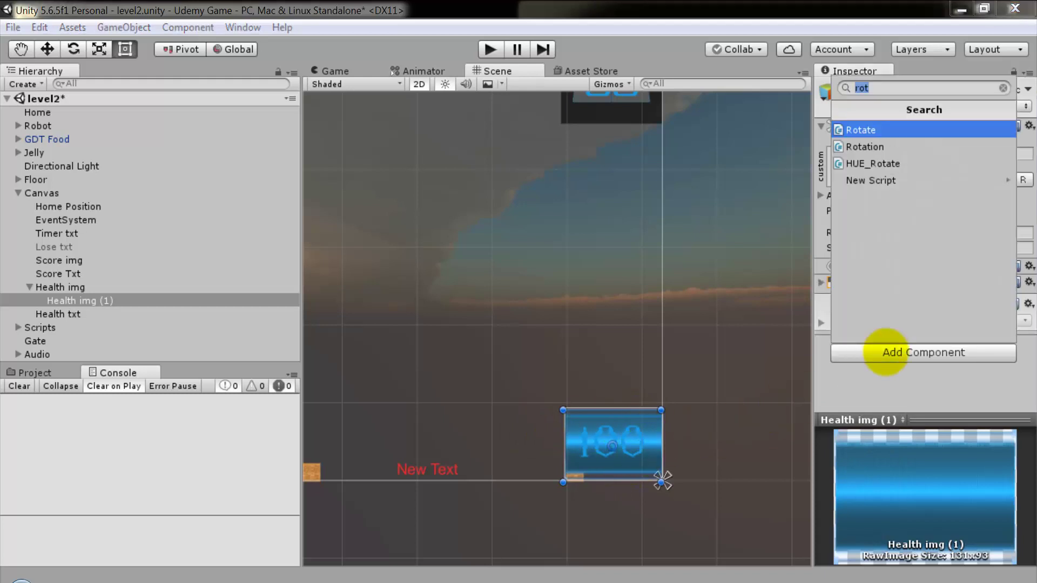
click(879, 131)
text(50)
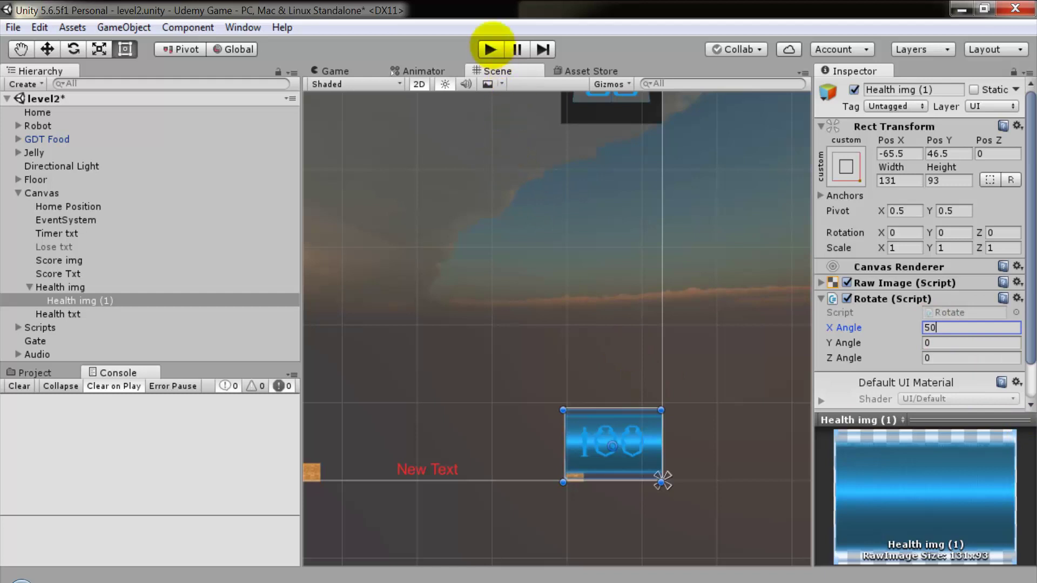
click(490, 50)
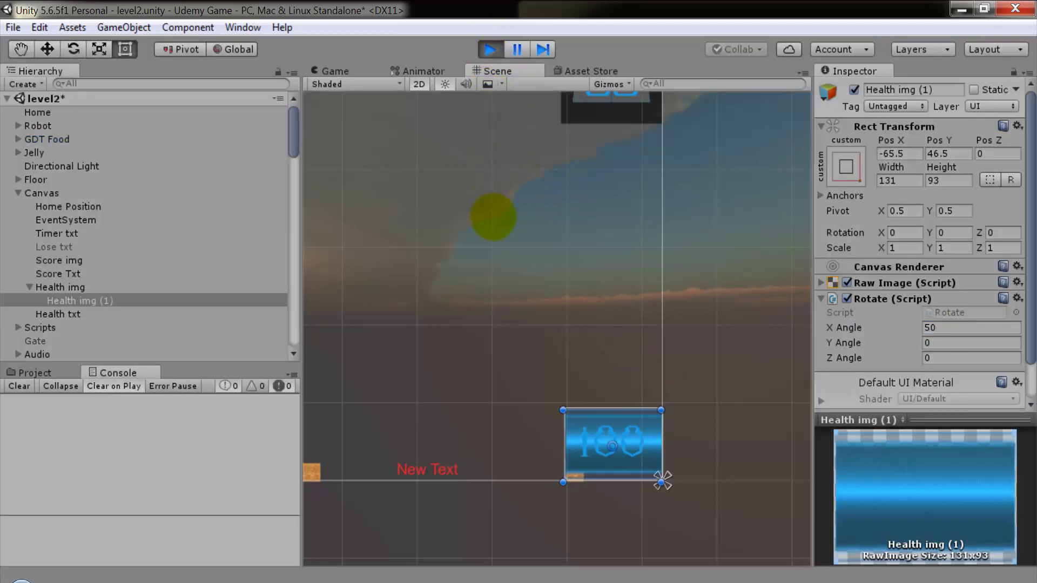